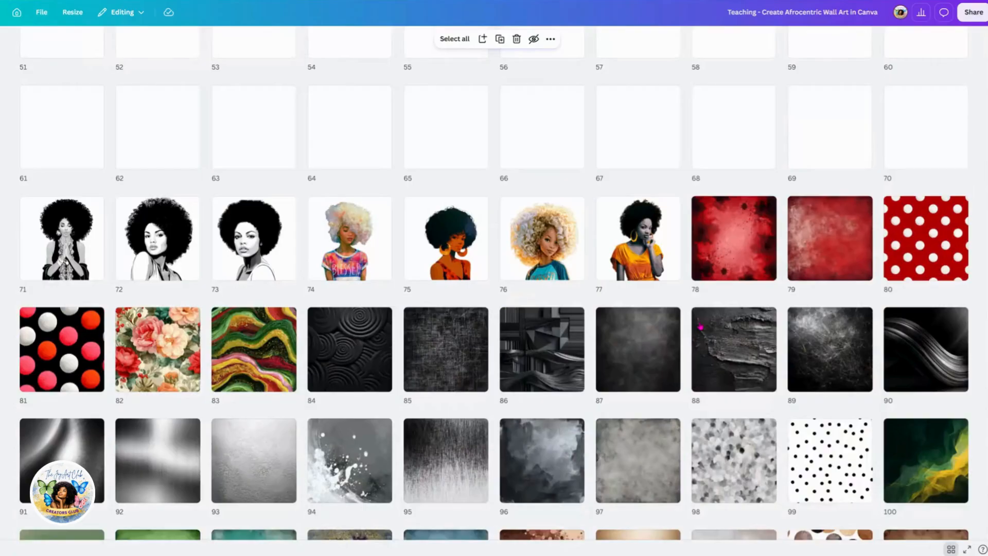
Step: Survey the document's page thumbnails from the figure cut-outs to the backgrounds, and select page 28
{"action": "scroll", "coordinate": [700, 327], "scroll_direction": "up", "scroll_amount": 12}
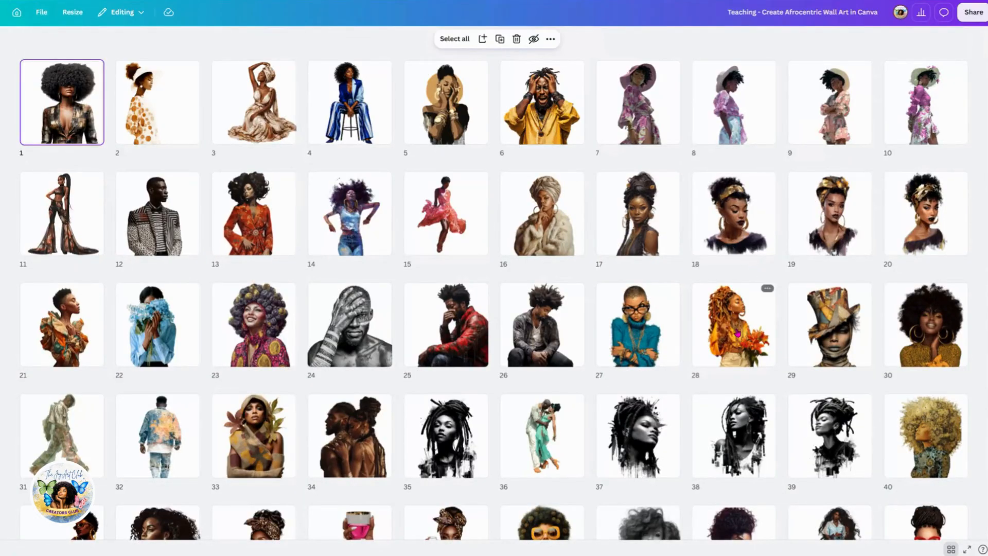
{"action": "left_click", "coordinate": [737, 334]}
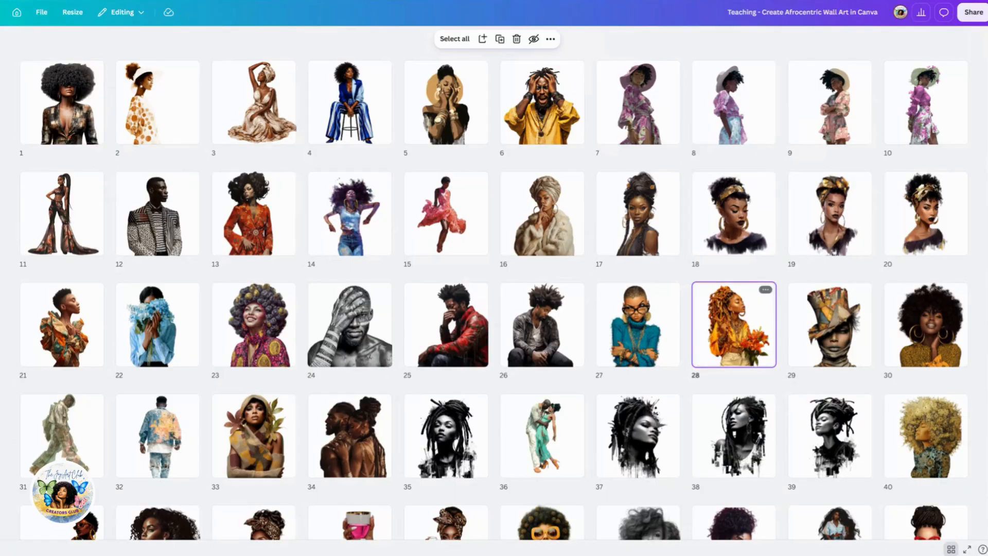
{"action": "scroll", "coordinate": [738, 335], "scroll_direction": "down", "scroll_amount": 15}
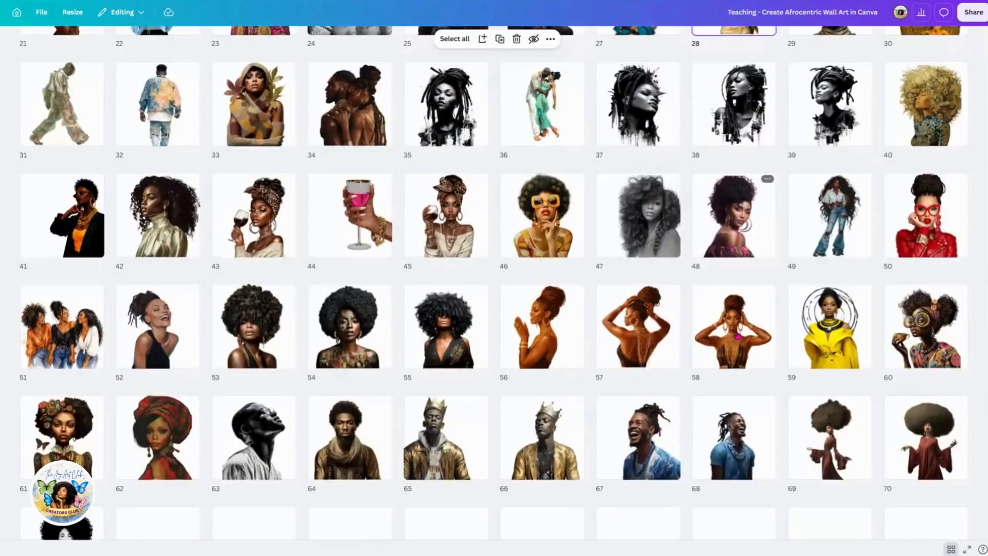
{"action": "scroll", "coordinate": [737, 338], "scroll_direction": "down", "scroll_amount": 5}
{"action": "scroll", "coordinate": [738, 337], "scroll_direction": "up", "scroll_amount": 20}
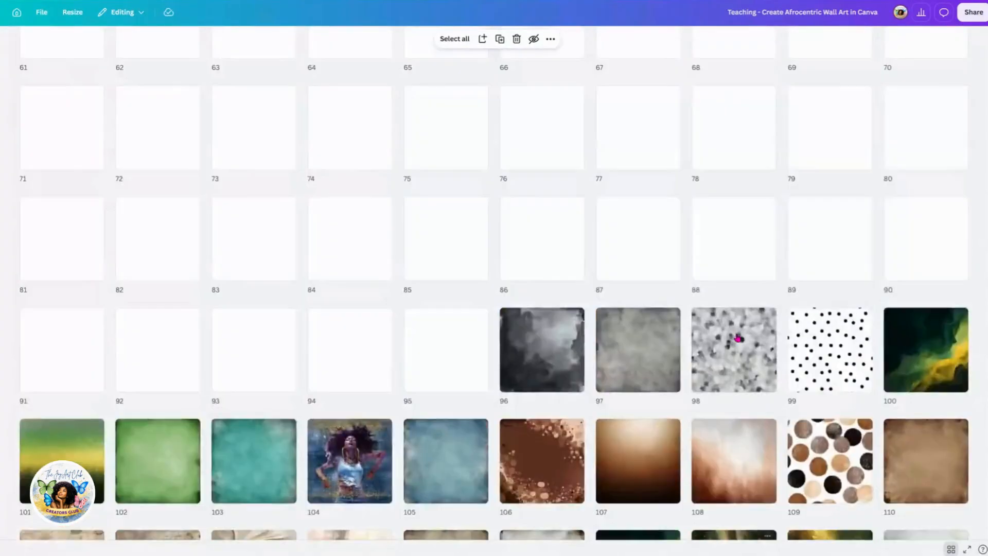
{"action": "scroll", "coordinate": [738, 337], "scroll_direction": "up", "scroll_amount": 1}
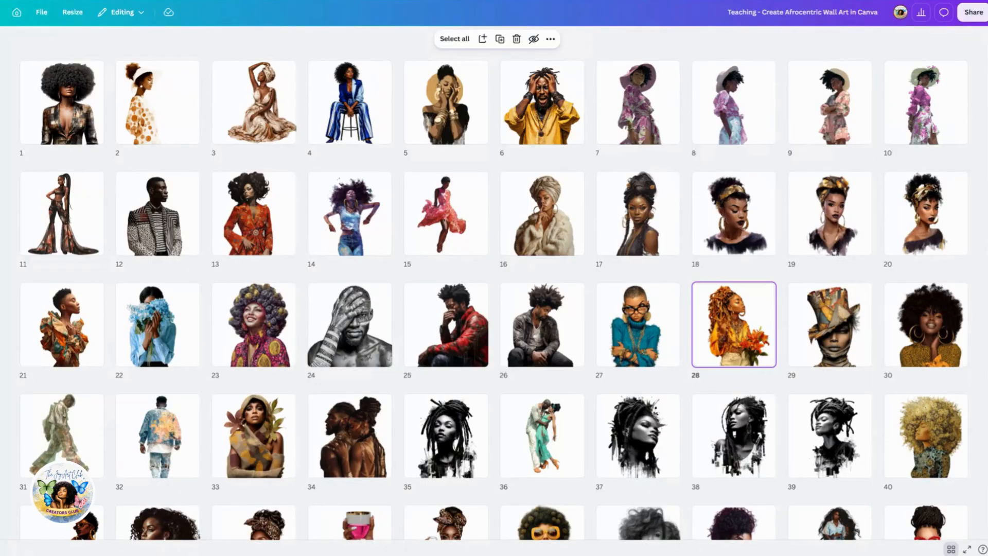
Step: Enlarge the page thumbnails and examine the figure cut-outs and the textured, floral and coloured background pages for a matching pair
{"action": "key", "text": "ctrl+plus"}
{"action": "key", "text": "ctrl+plus"}
{"action": "key", "text": "ctrl+plus"}
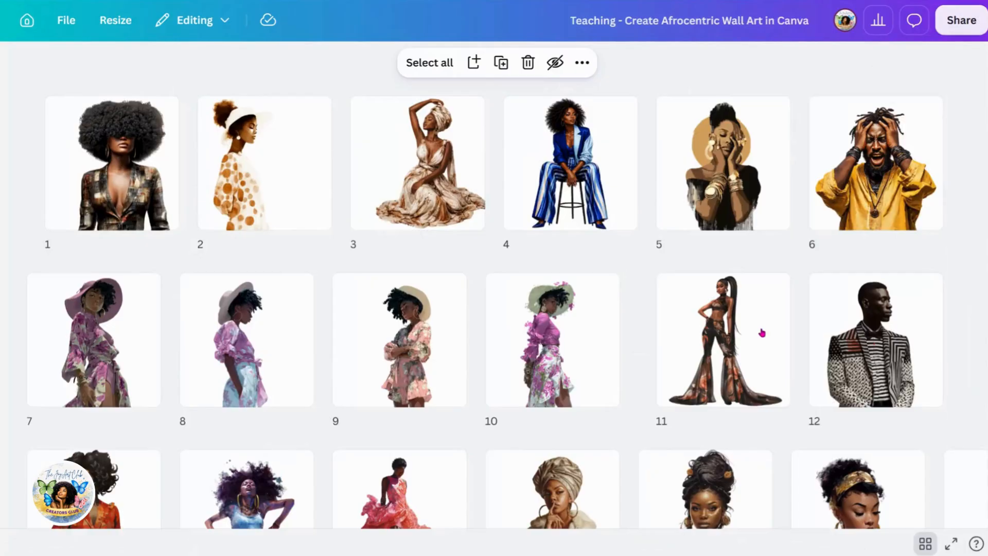
{"action": "scroll", "coordinate": [762, 333], "scroll_direction": "down", "scroll_amount": 8}
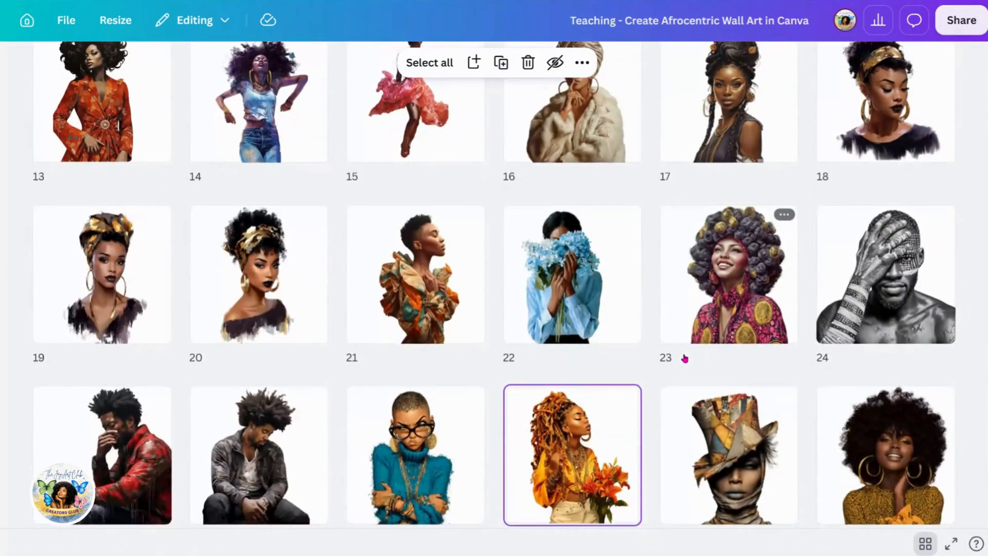
{"action": "scroll", "coordinate": [684, 358], "scroll_direction": "down", "scroll_amount": 3}
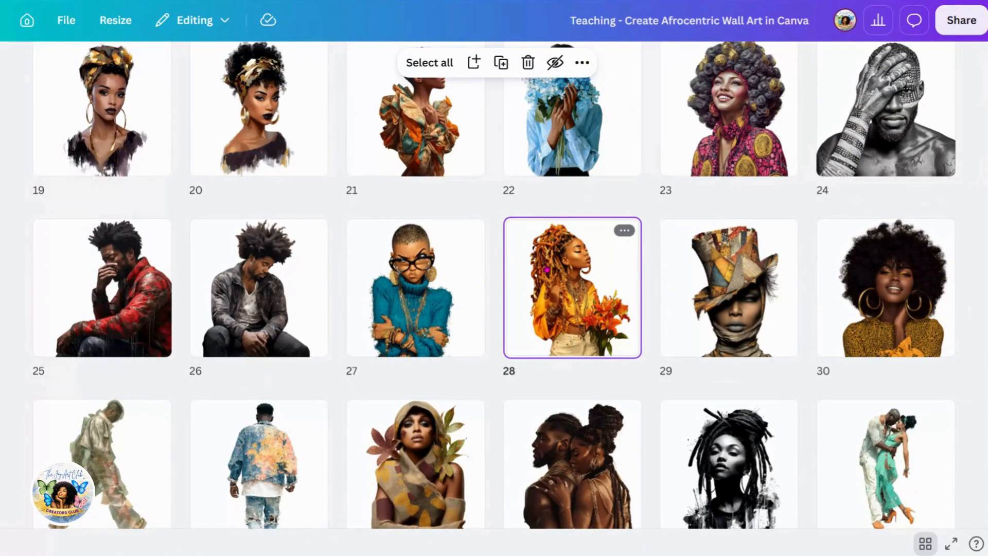
{"action": "scroll", "coordinate": [618, 338], "scroll_direction": "down", "scroll_amount": 6}
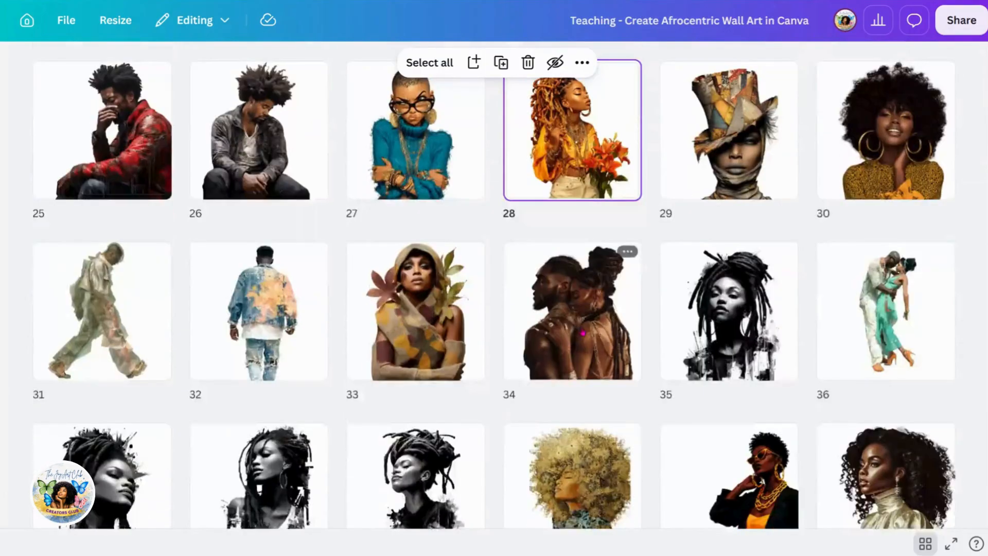
{"action": "scroll", "coordinate": [582, 333], "scroll_direction": "down", "scroll_amount": 10}
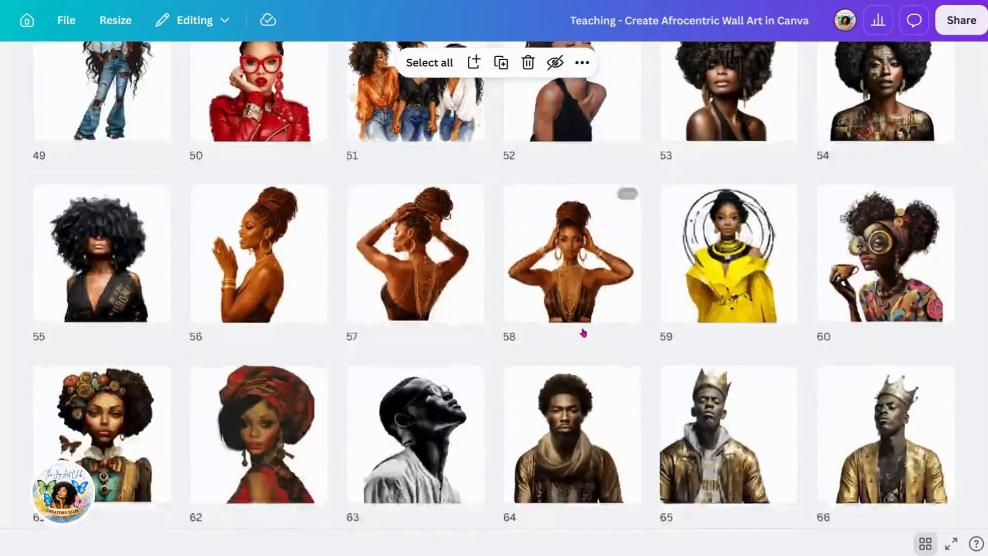
{"action": "scroll", "coordinate": [584, 335], "scroll_direction": "down", "scroll_amount": 11}
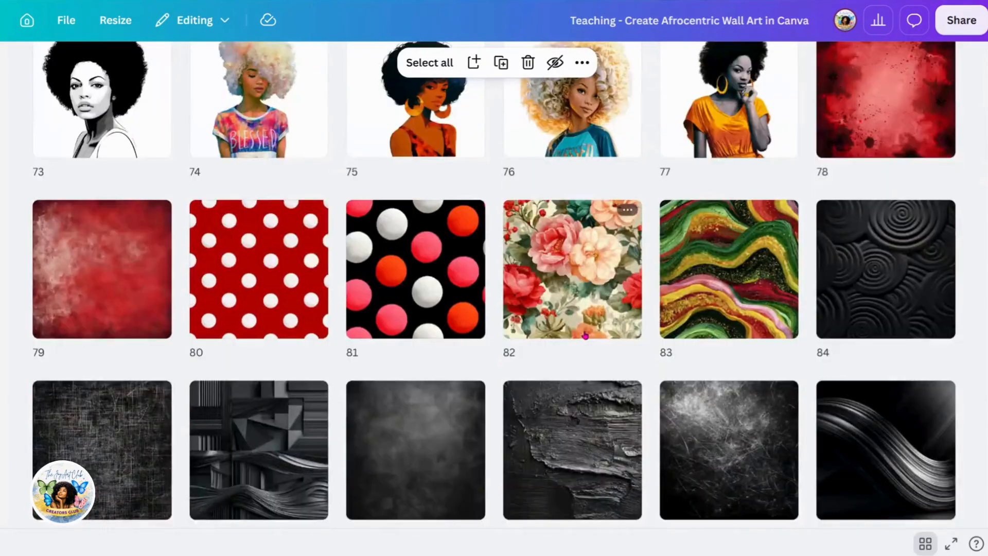
{"action": "scroll", "coordinate": [546, 314], "scroll_direction": "down", "scroll_amount": 7}
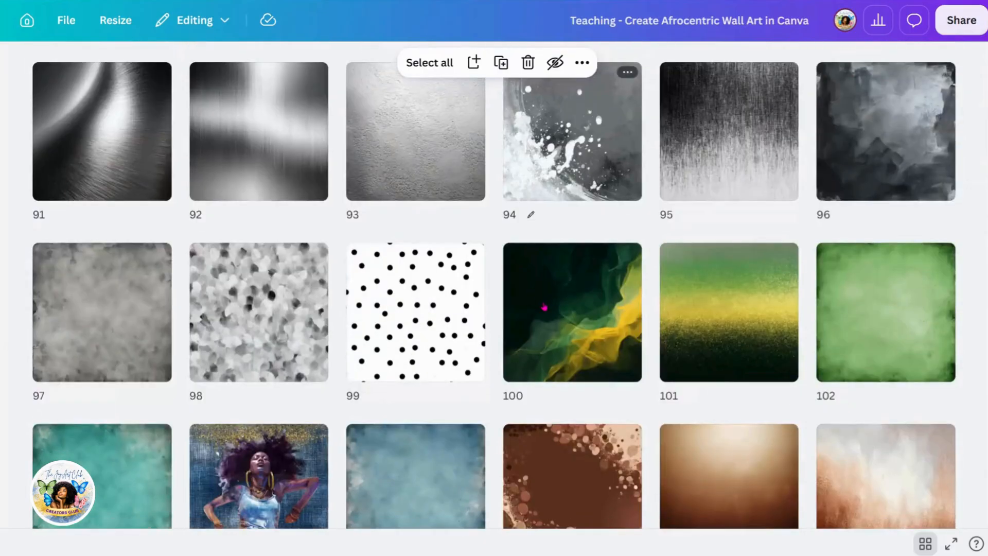
{"action": "scroll", "coordinate": [537, 307], "scroll_direction": "down", "scroll_amount": 3}
{"action": "scroll", "coordinate": [537, 307], "scroll_direction": "down", "scroll_amount": 4}
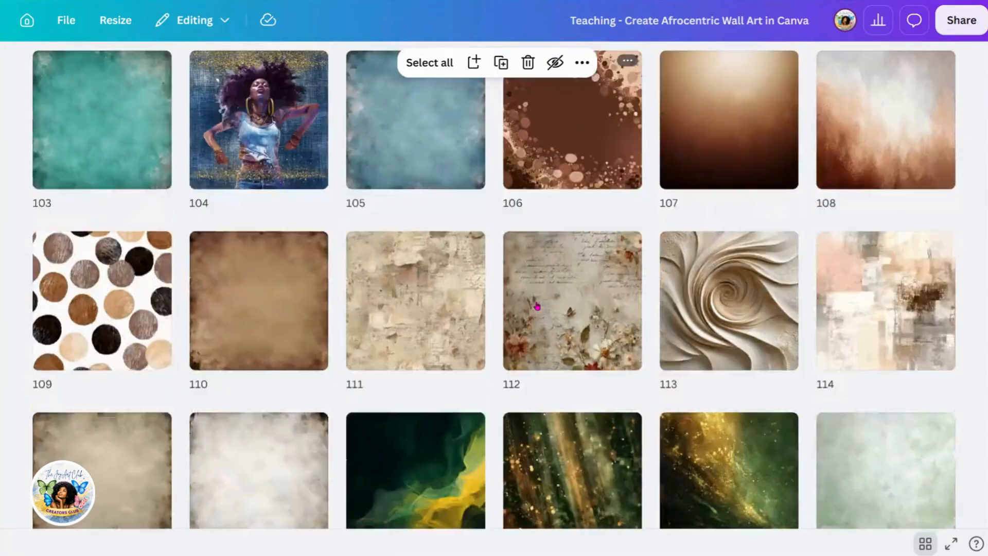
{"action": "scroll", "coordinate": [537, 307], "scroll_direction": "down", "scroll_amount": 4}
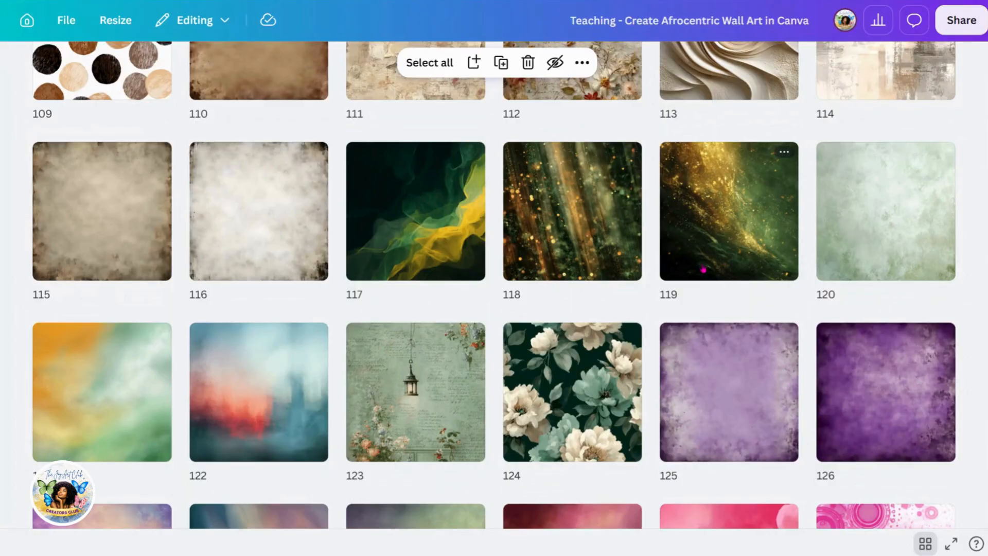
{"action": "scroll", "coordinate": [702, 269], "scroll_direction": "down", "scroll_amount": 8}
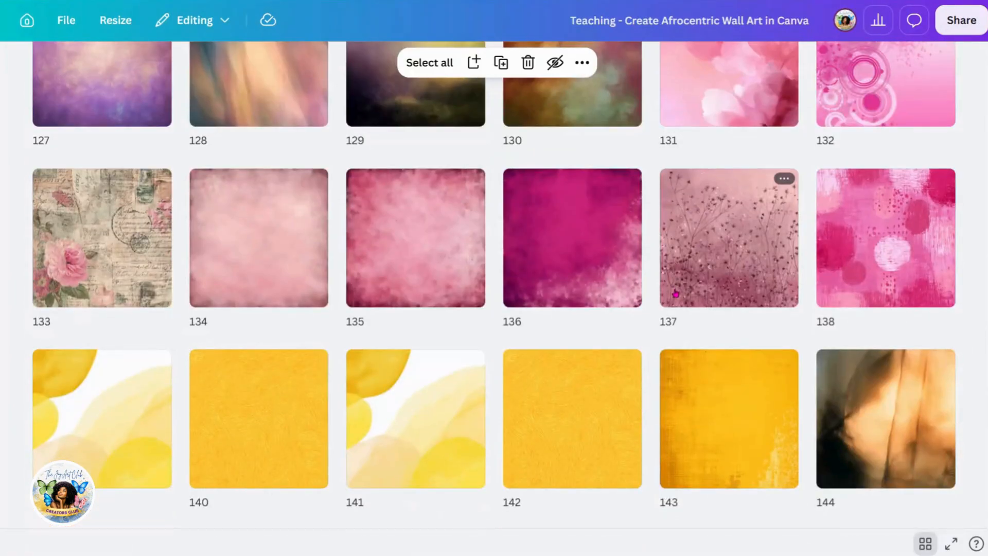
{"action": "scroll", "coordinate": [676, 293], "scroll_direction": "down", "scroll_amount": 1}
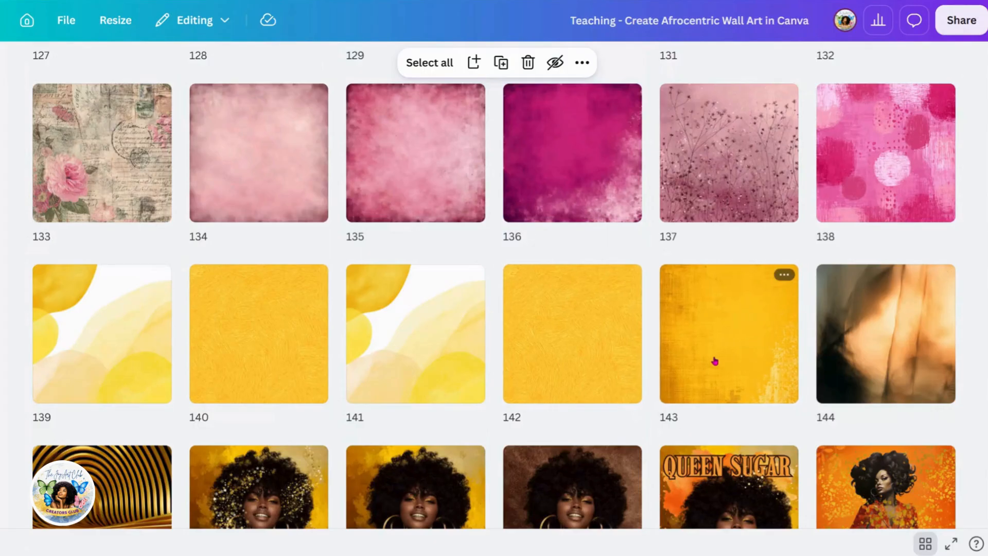
Step: Open page 28 and copy the image of the woman with orange locs and lilies
{"action": "scroll", "coordinate": [719, 346], "scroll_direction": "up", "scroll_amount": 15}
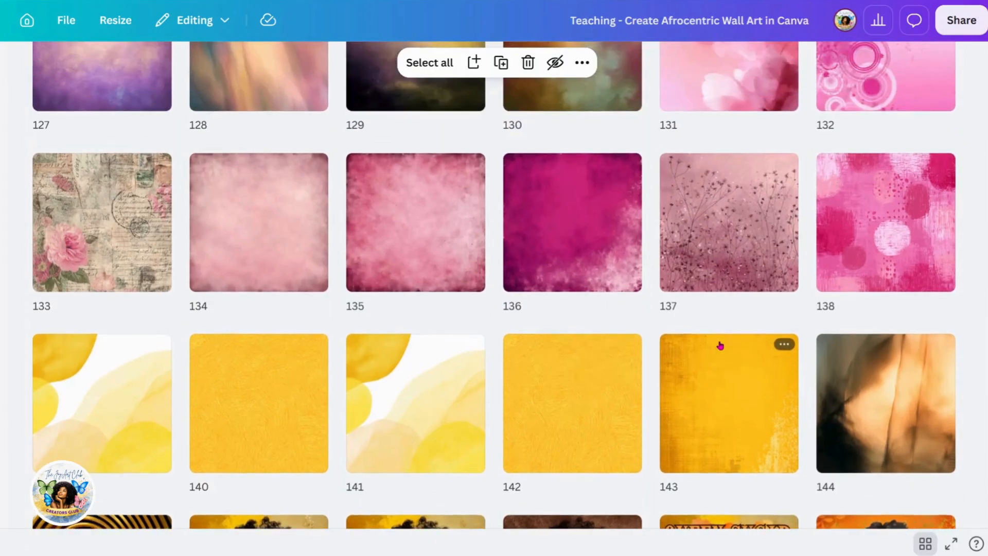
{"action": "scroll", "coordinate": [720, 346], "scroll_direction": "up", "scroll_amount": 15}
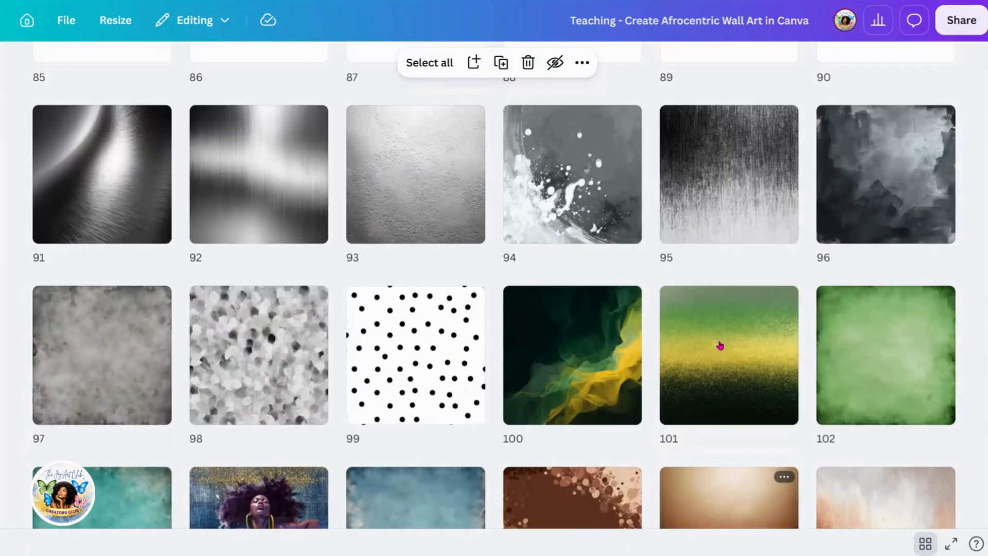
{"action": "scroll", "coordinate": [720, 346], "scroll_direction": "up", "scroll_amount": 15}
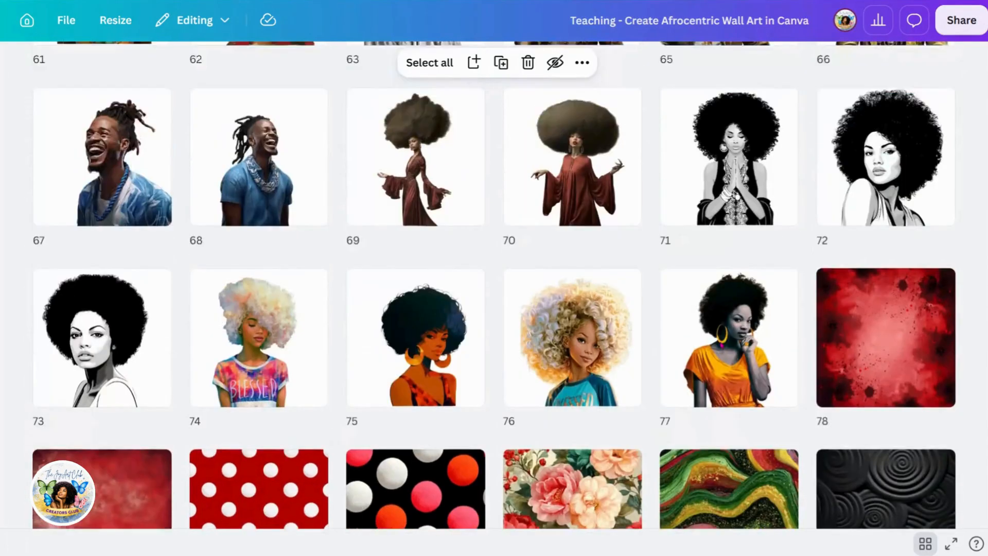
{"action": "scroll", "coordinate": [719, 346], "scroll_direction": "up", "scroll_amount": 10}
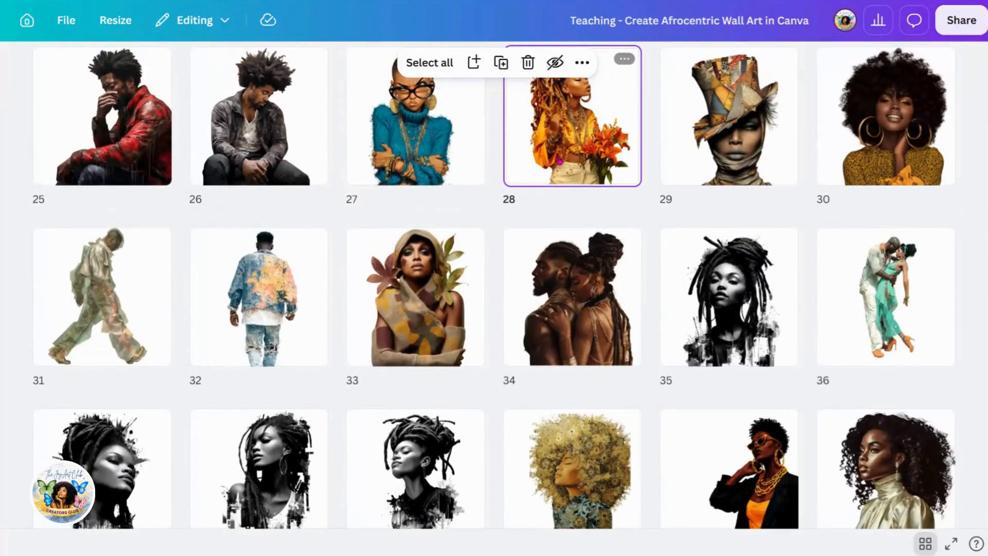
{"action": "double_click", "coordinate": [560, 162]}
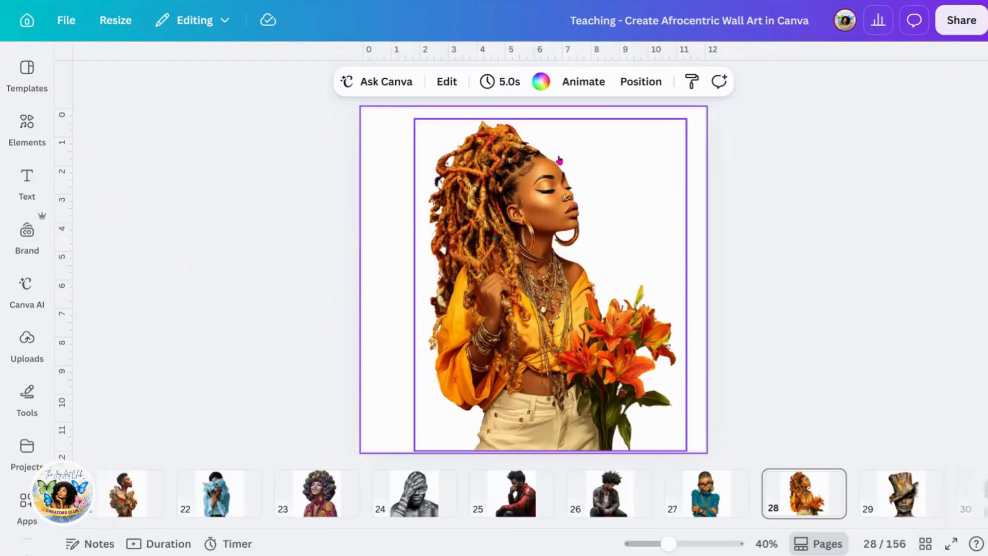
{"action": "left_click", "coordinate": [564, 284]}
{"action": "right_click", "coordinate": [563, 284]}
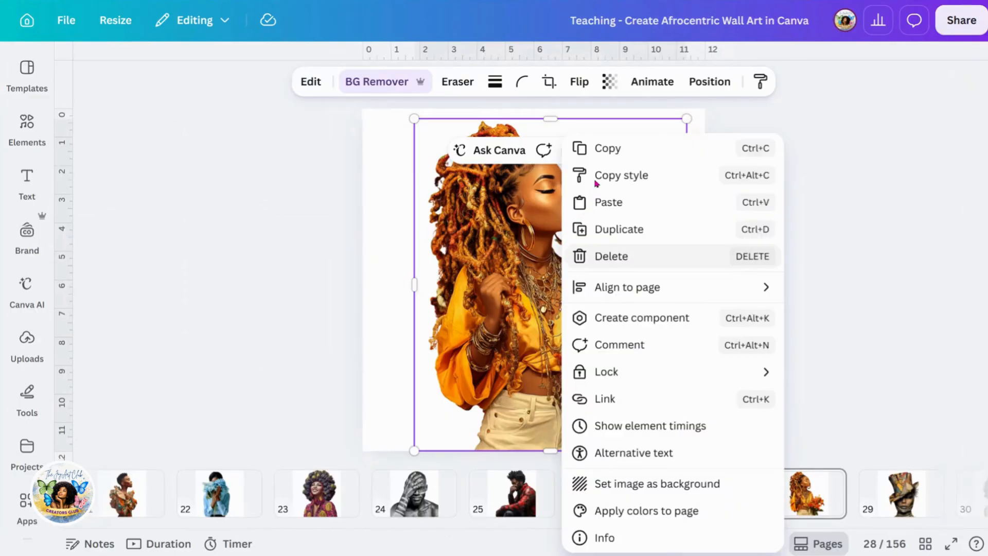
{"action": "left_click", "coordinate": [593, 153]}
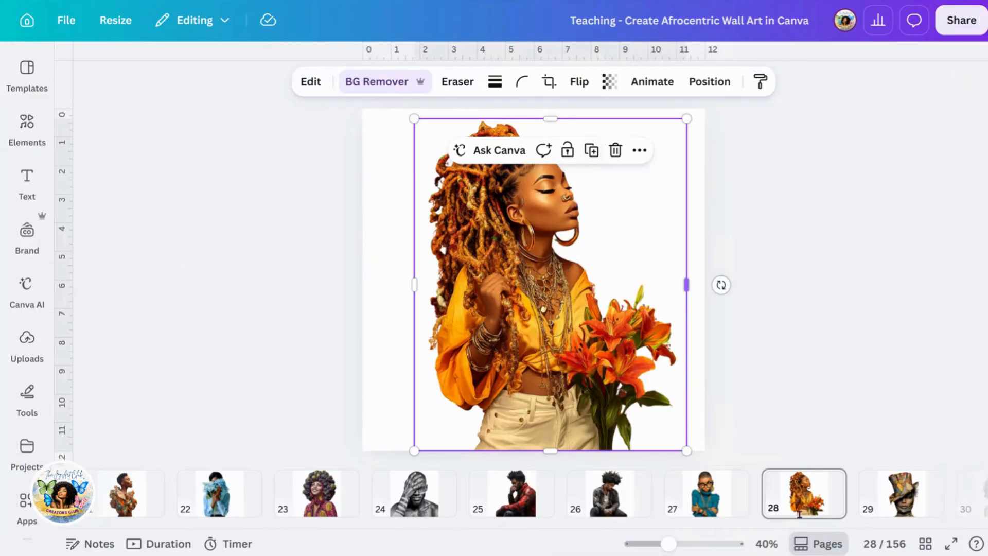
Step: Go to page 143 and paste the copied woman onto its distressed yellow background
{"action": "left_click", "coordinate": [874, 543]}
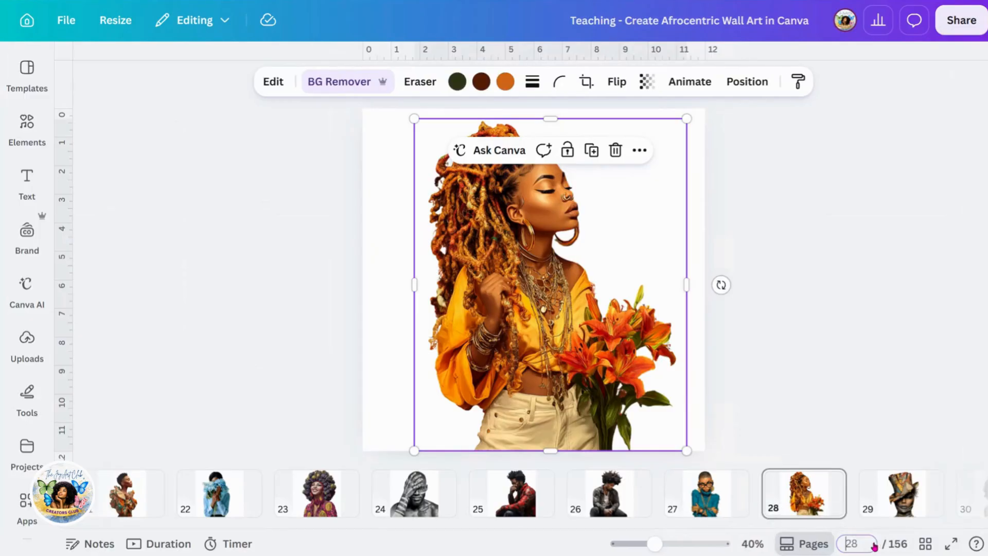
{"action": "type", "text": "140"}
{"action": "key", "text": "Return"}
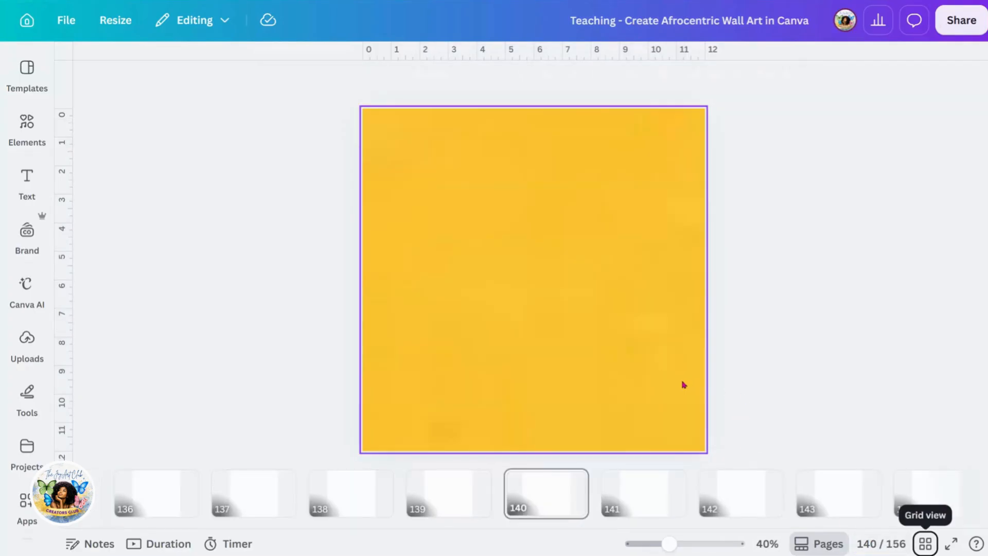
{"action": "left_click", "coordinate": [826, 507]}
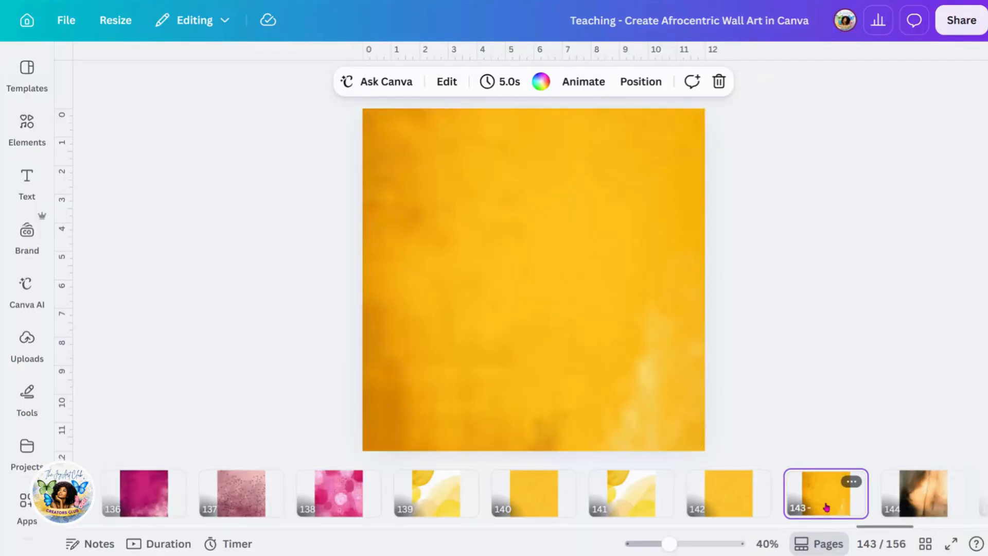
{"action": "left_click", "coordinate": [532, 277]}
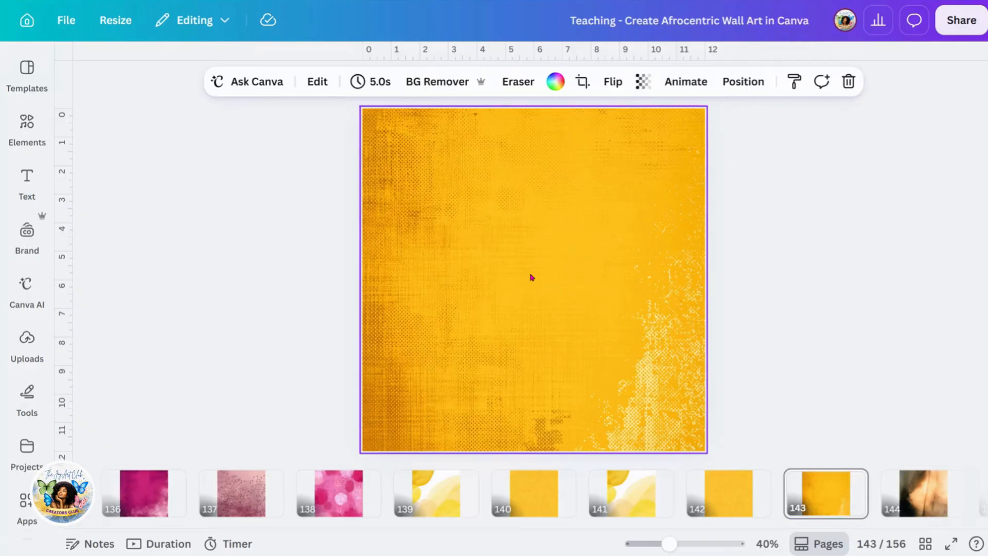
{"action": "right_click", "coordinate": [532, 277]}
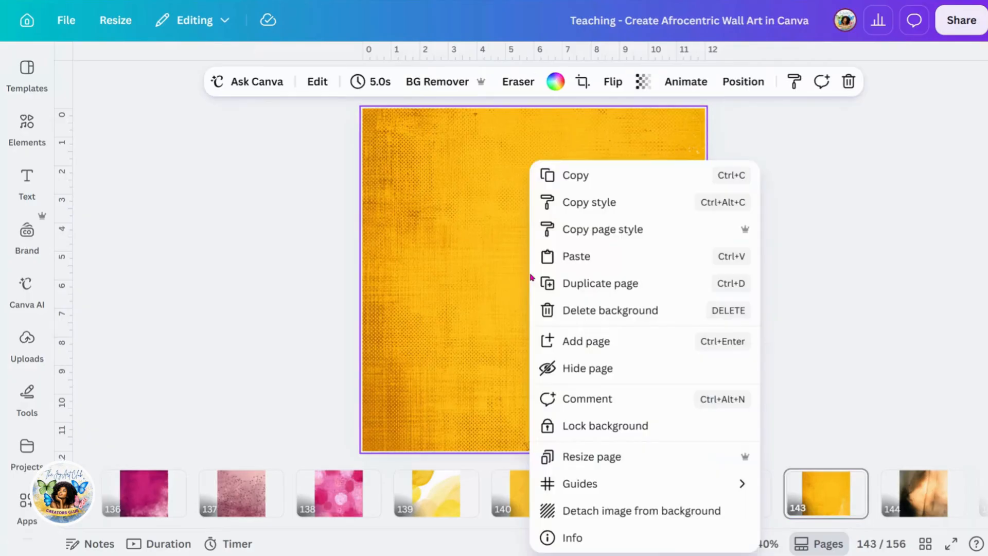
{"action": "left_click", "coordinate": [579, 258]}
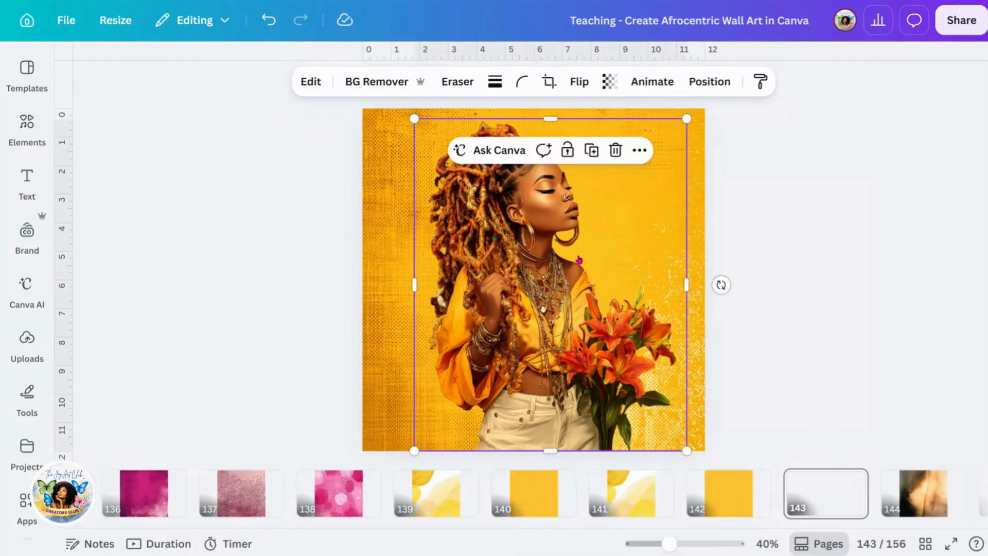
{"action": "left_click", "coordinate": [808, 334]}
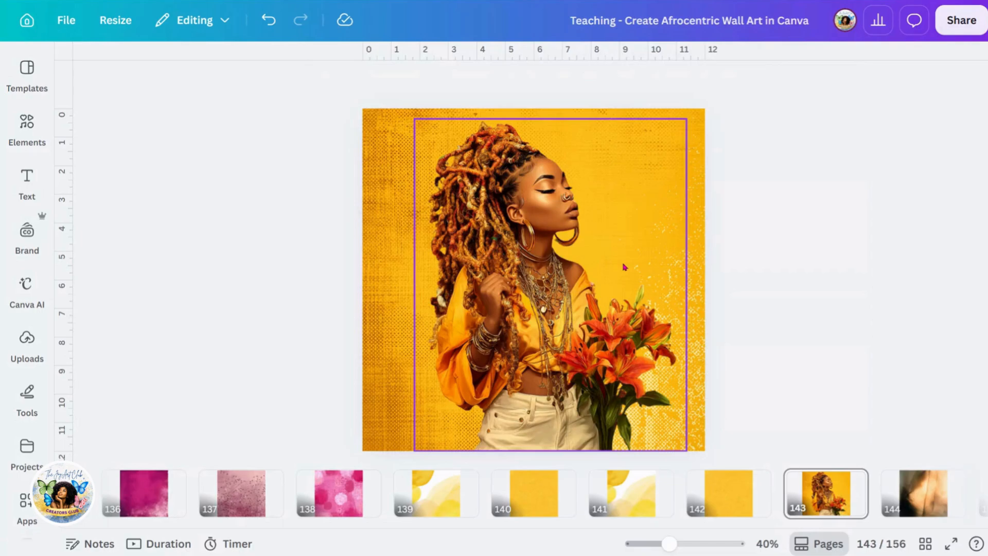
Step: Search the elements for "gold" and limit the results to graphics
{"action": "left_click", "coordinate": [383, 297]}
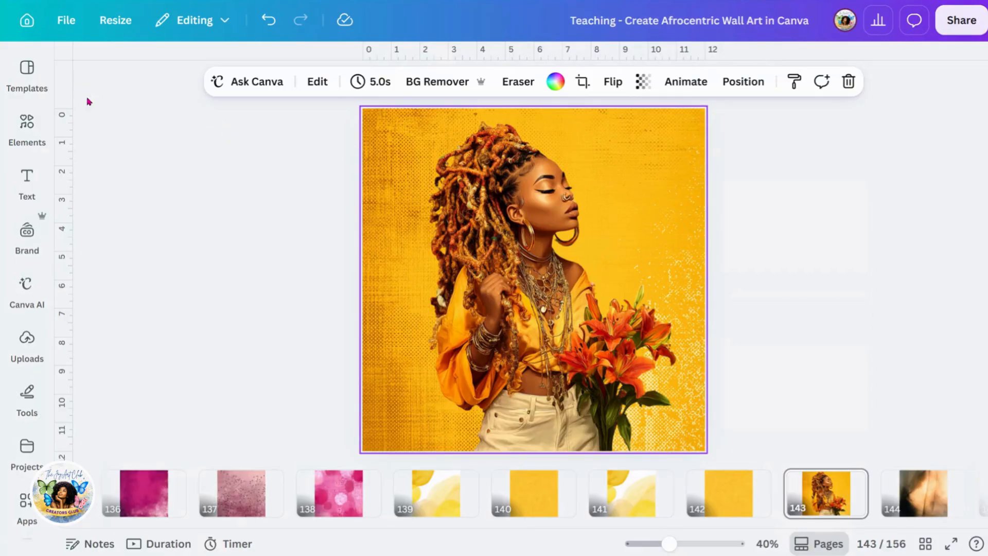
{"action": "left_click", "coordinate": [38, 147]}
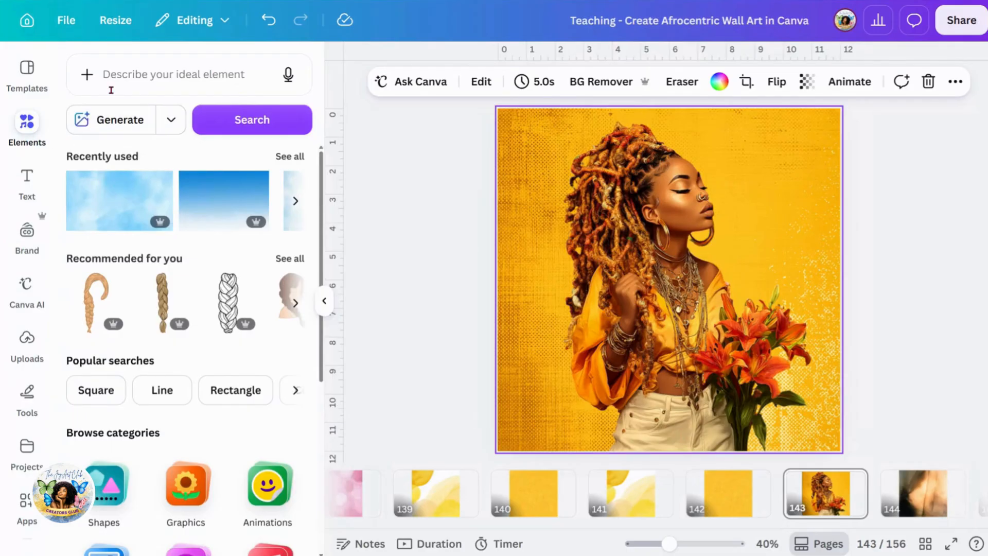
{"action": "left_click", "coordinate": [105, 76]}
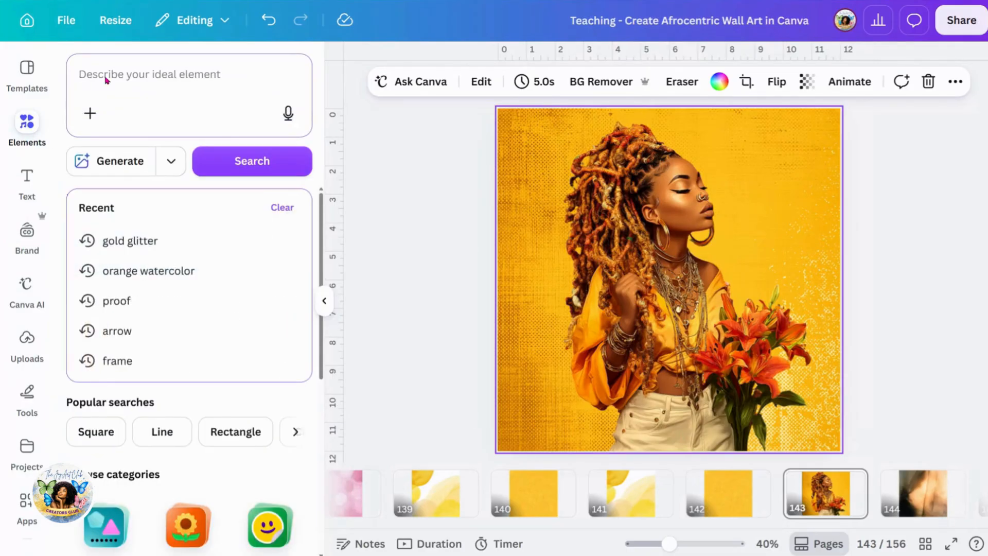
{"action": "type", "text": "gold"}
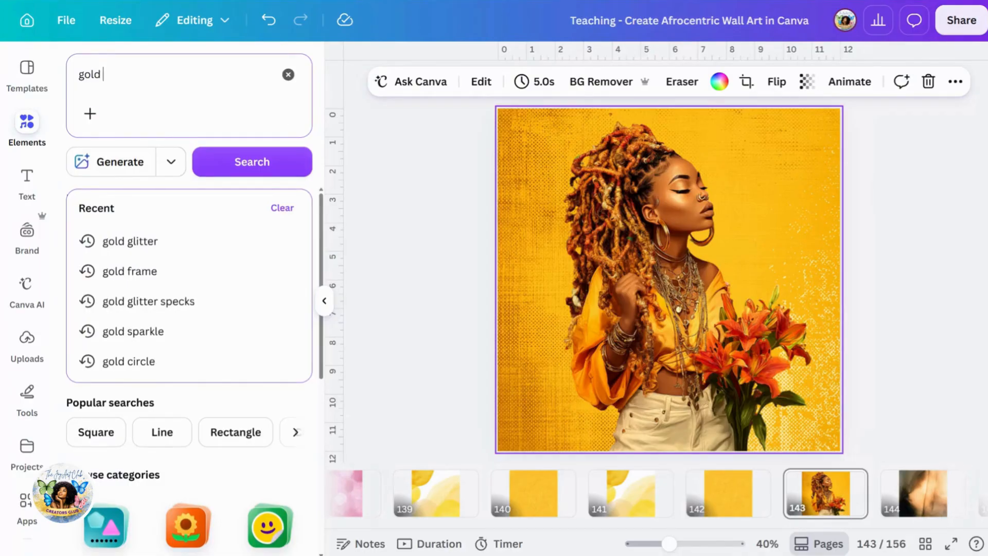
{"action": "key", "text": "Return"}
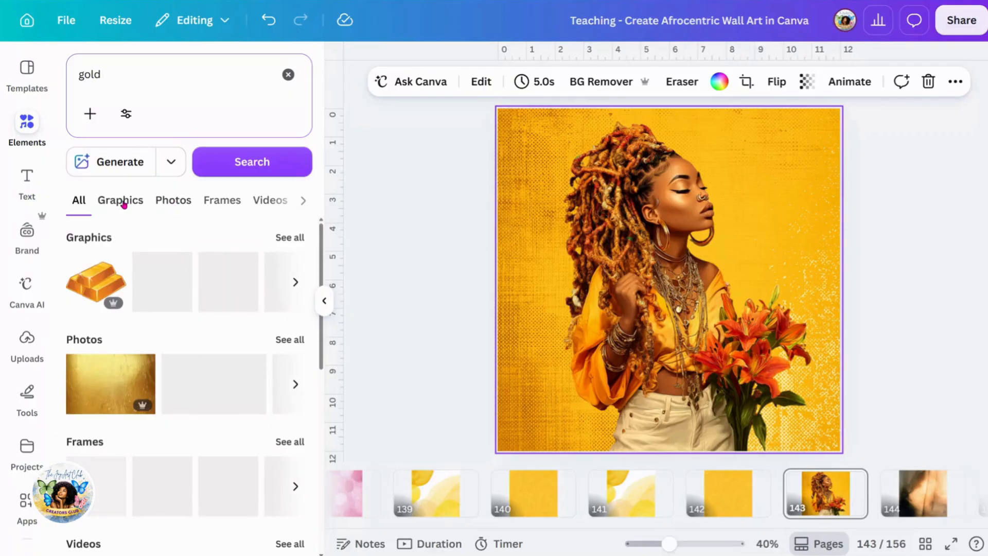
{"action": "left_click", "coordinate": [123, 203]}
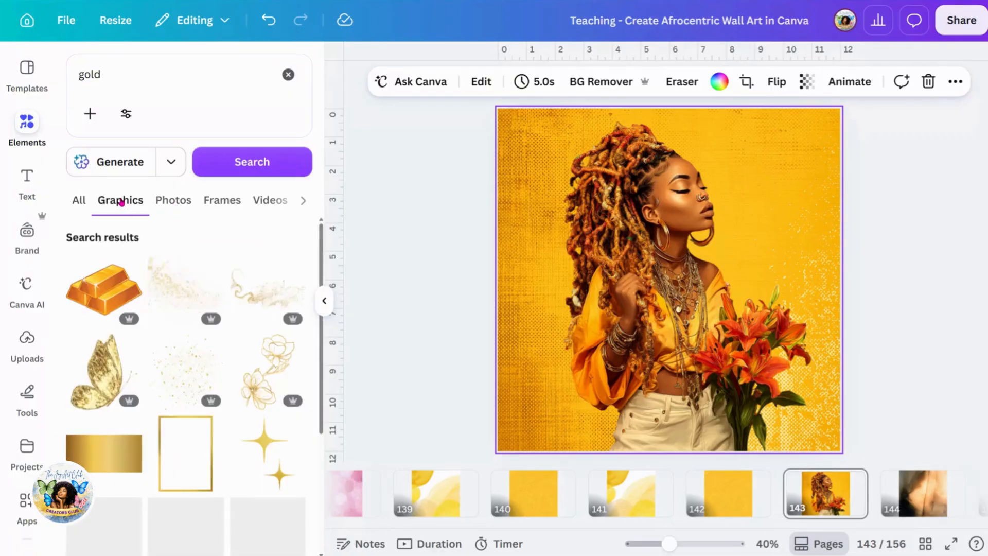
Step: Add the wavy gold glitter swirl graphic and enlarge it to the full page width, aligned with the page's upper edge
{"action": "scroll", "coordinate": [244, 374], "scroll_direction": "down", "scroll_amount": 4}
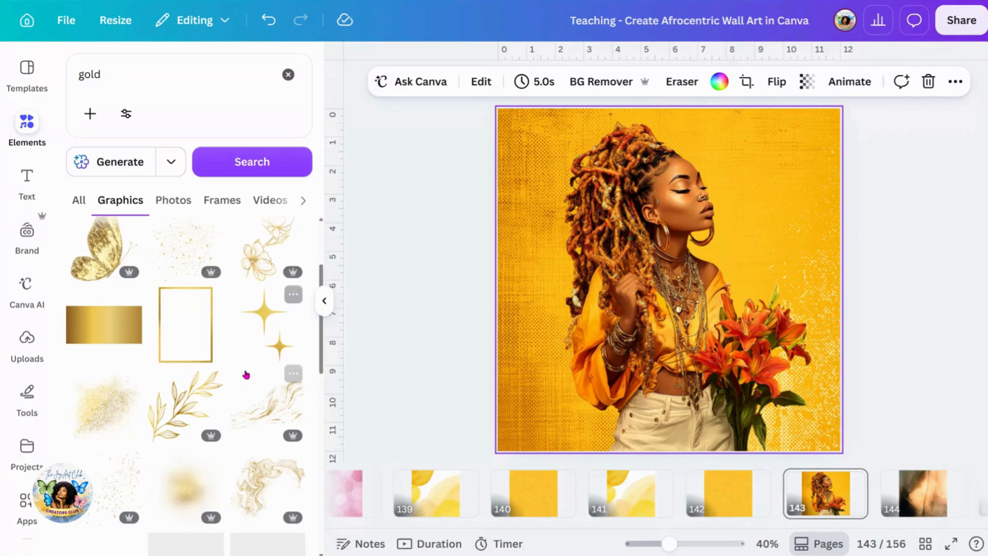
{"action": "scroll", "coordinate": [246, 374], "scroll_direction": "down", "scroll_amount": 2}
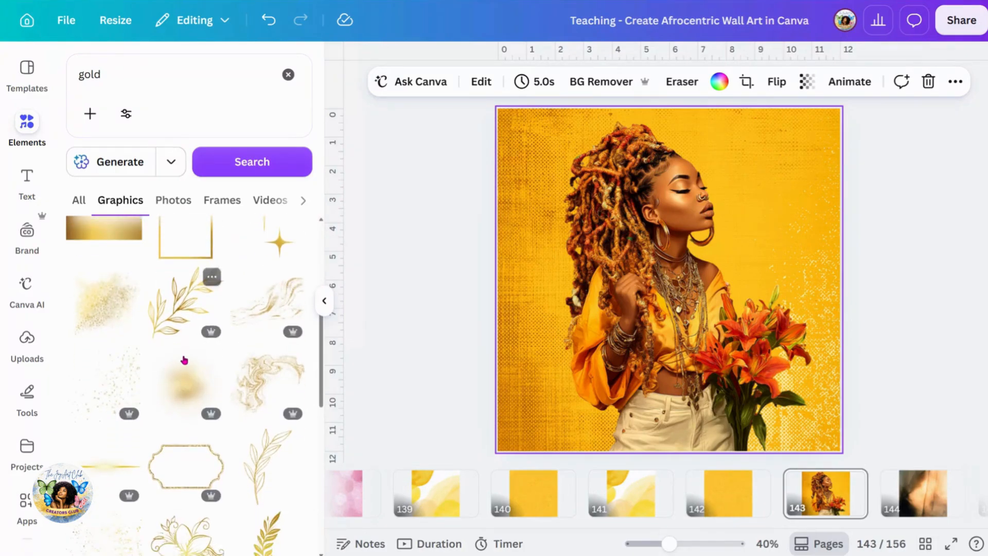
{"action": "left_click", "coordinate": [266, 279]}
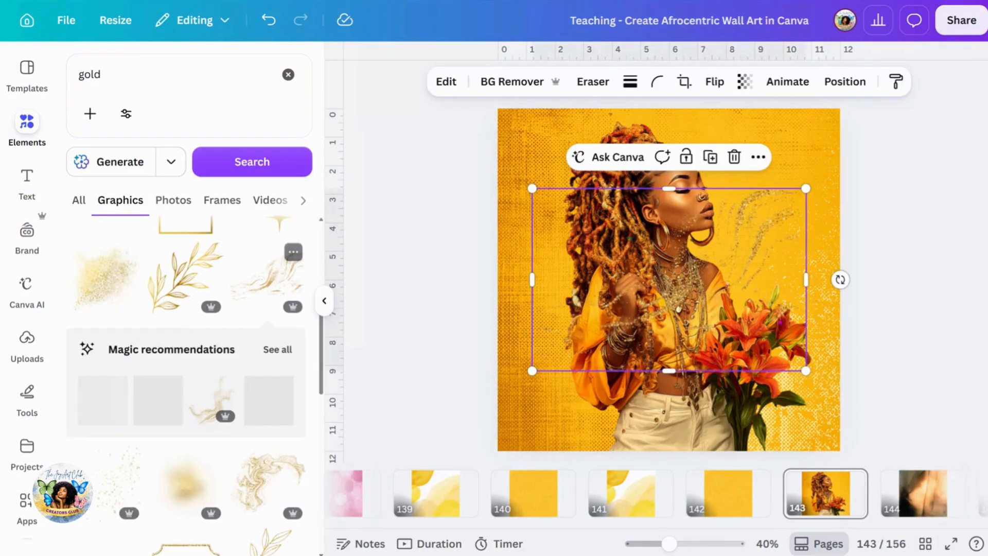
{"action": "left_click_drag", "start_coordinate": [797, 200], "coordinate": [790, 190]}
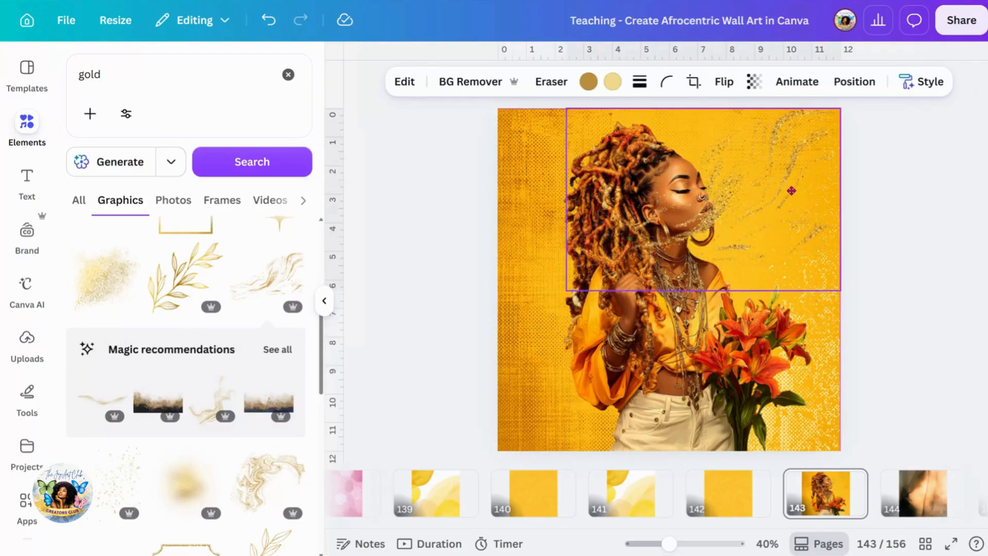
{"action": "left_click_drag", "start_coordinate": [567, 291], "coordinate": [482, 317]}
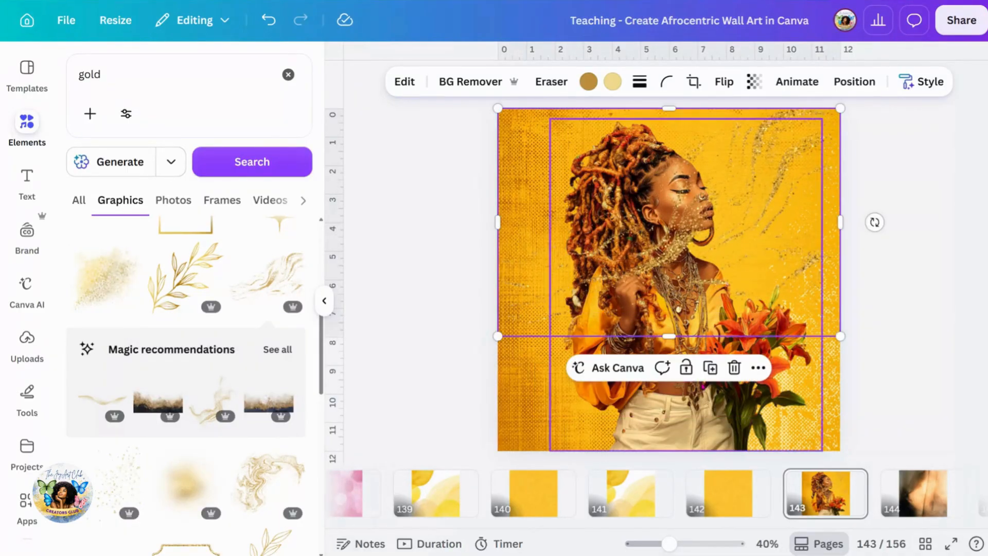
Step: Duplicate the gold glitter swirl and align the copy with the page's lower edge at full width
{"action": "left_click", "coordinate": [710, 367]}
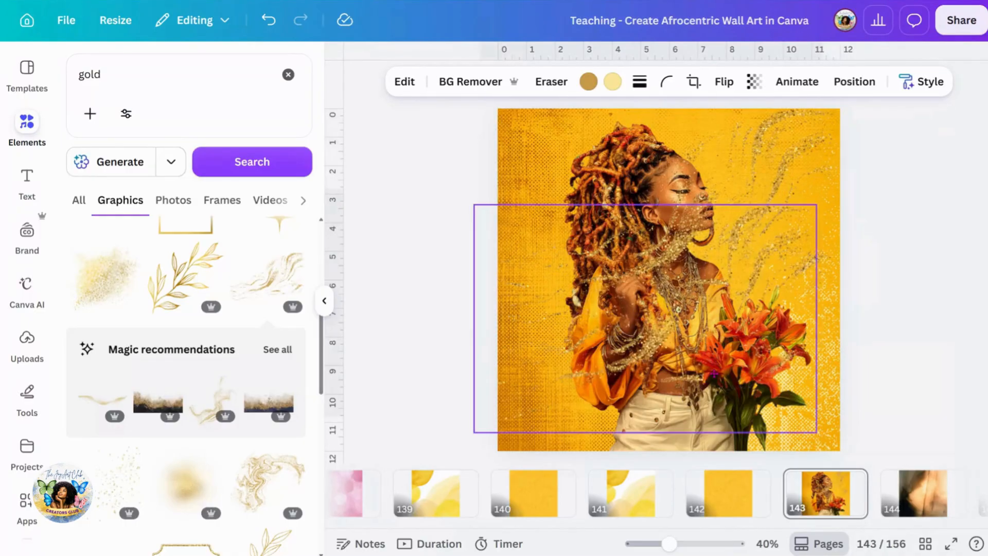
{"action": "left_click_drag", "start_coordinate": [714, 373], "coordinate": [737, 384]}
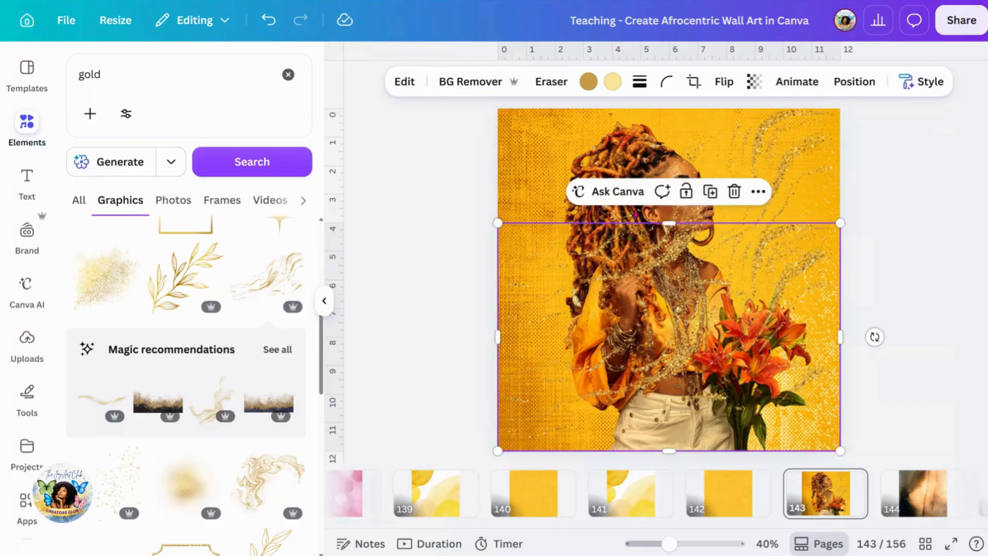
{"action": "key", "text": "ctrl+z"}
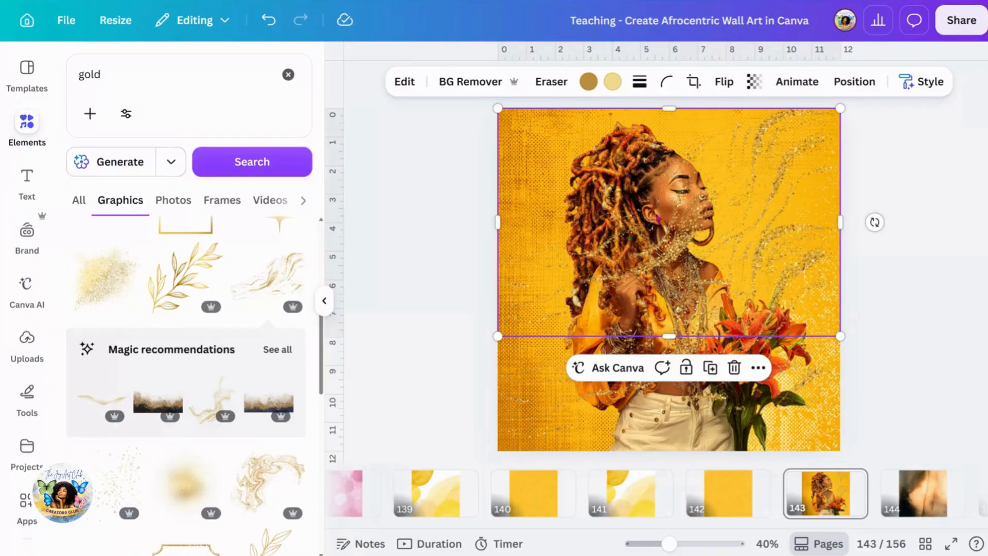
Step: Show the page's layers and duplicate the woman's image so that the copy lies above both gold swirls
{"action": "left_click", "coordinate": [540, 397]}
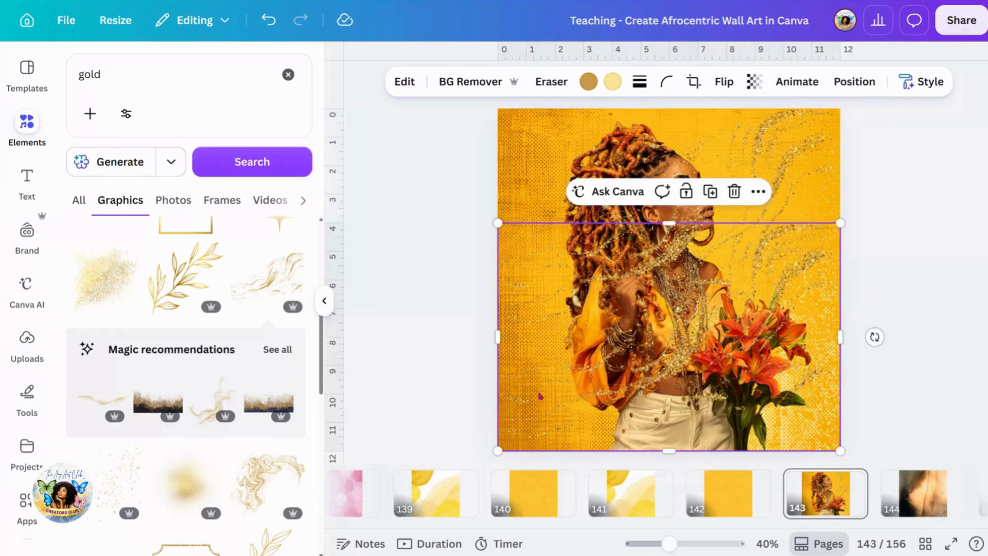
{"action": "left_click", "coordinate": [547, 163]}
{"action": "left_click", "coordinate": [532, 398]}
{"action": "left_click", "coordinate": [865, 84]}
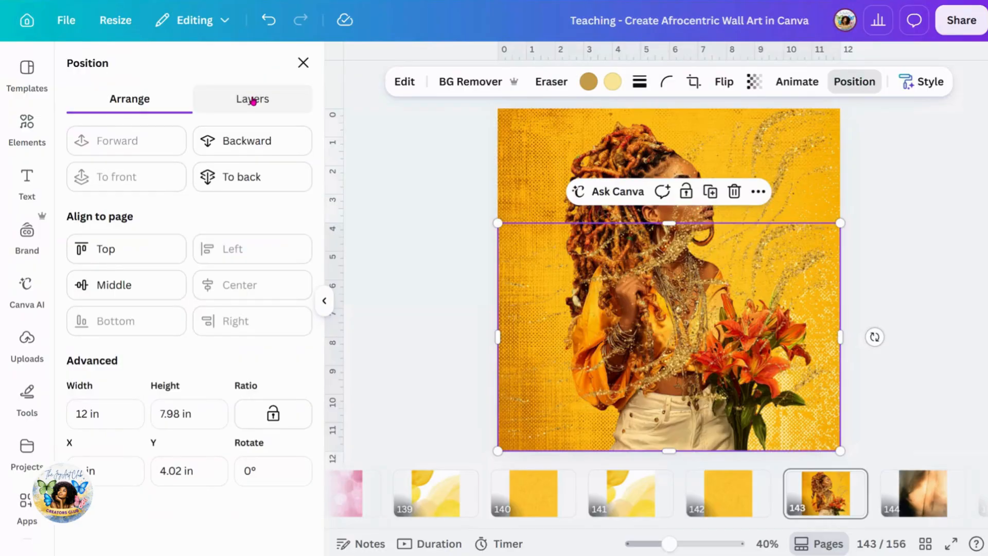
{"action": "left_click", "coordinate": [252, 100]}
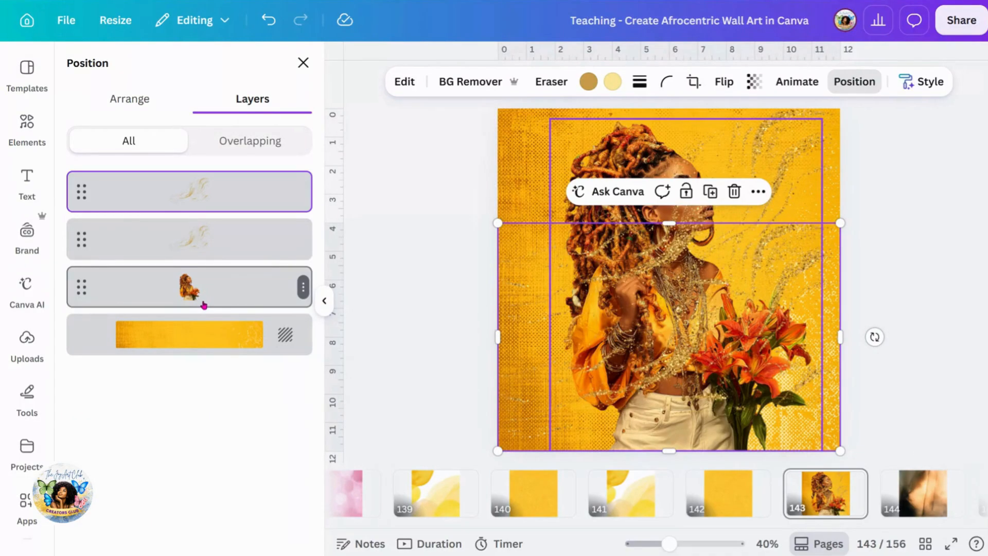
{"action": "left_click", "coordinate": [182, 293]}
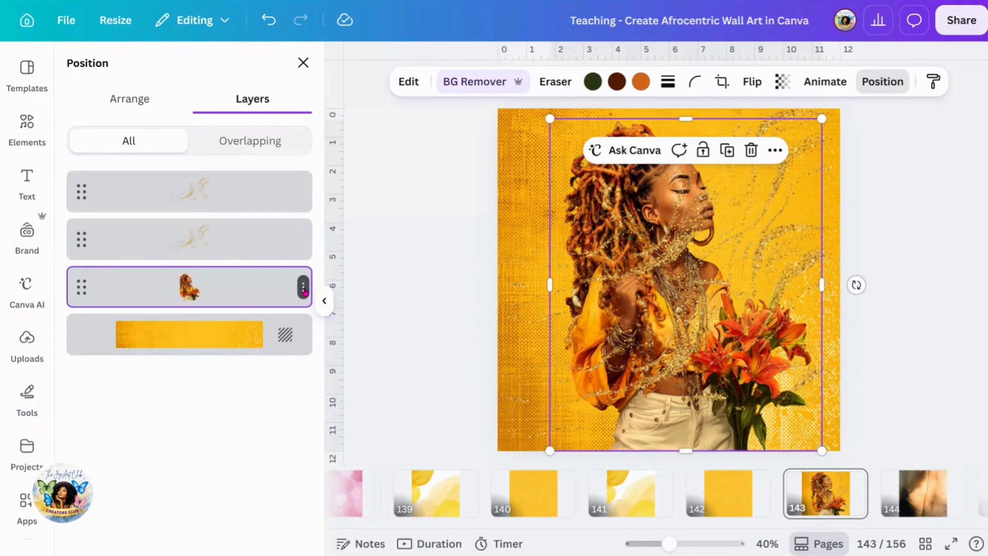
{"action": "left_click", "coordinate": [304, 288]}
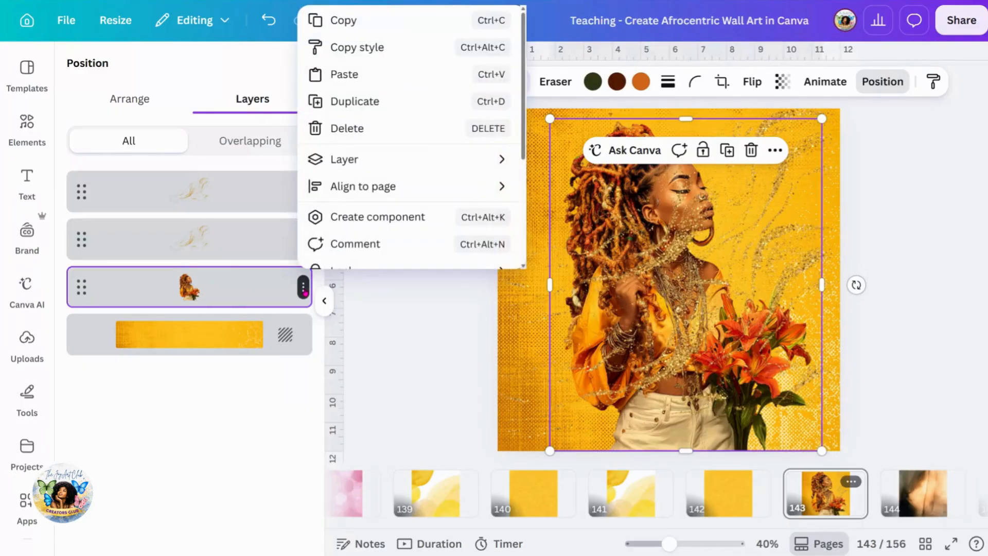
{"action": "left_click", "coordinate": [351, 102]}
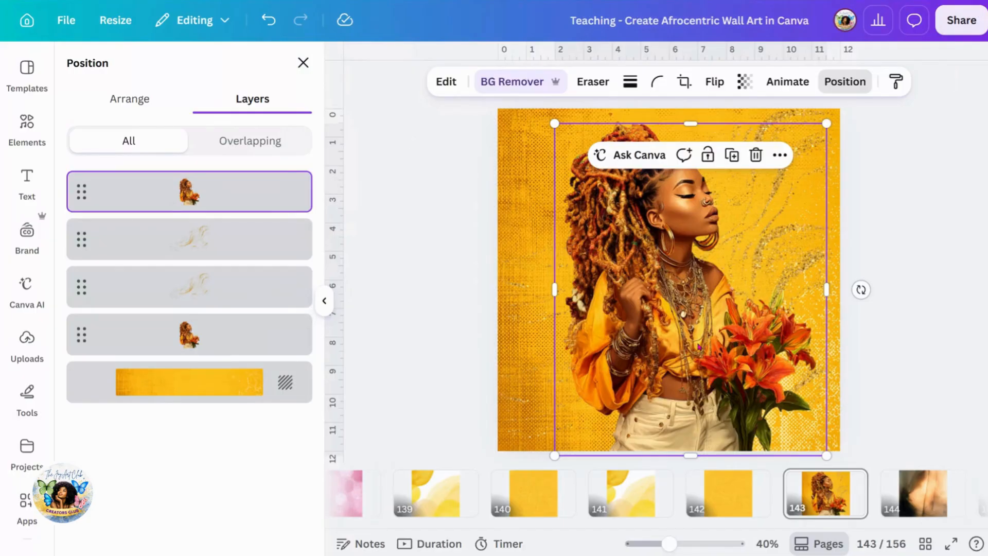
Step: Align the duplicated woman exactly over the original and crop the copy from below to just under her hoop earrings
{"action": "mouse_move", "coordinate": [694, 342]}
{"action": "left_mouse_down"}
{"action": "mouse_move", "coordinate": [681, 330]}
{"action": "mouse_move", "coordinate": [597, 313]}
{"action": "mouse_move", "coordinate": [543, 330]}
{"action": "mouse_move", "coordinate": [591, 341]}
{"action": "mouse_move", "coordinate": [690, 336]}
{"action": "mouse_move", "coordinate": [603, 330]}
{"action": "mouse_move", "coordinate": [704, 338]}
{"action": "mouse_move", "coordinate": [691, 338]}
{"action": "left_mouse_up"}
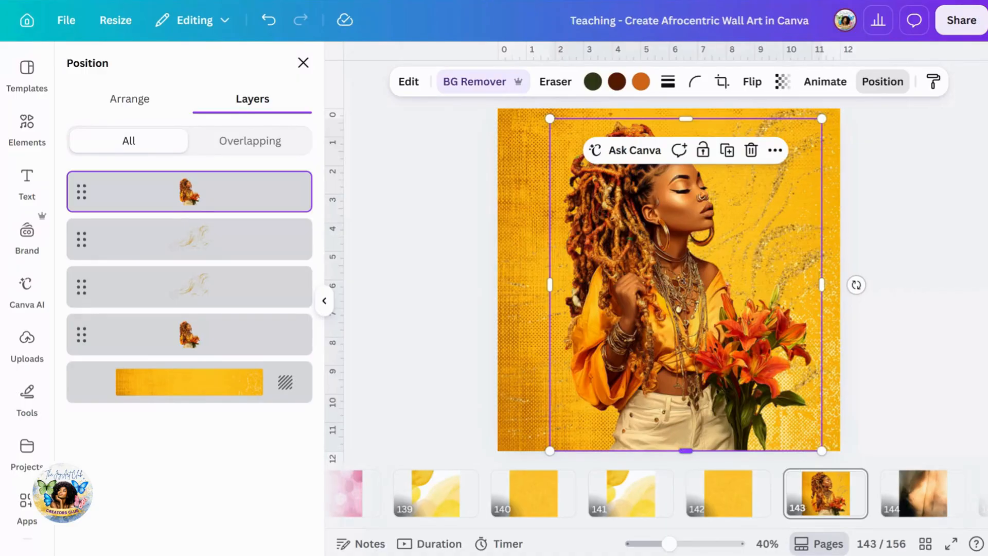
{"action": "left_click_drag", "start_coordinate": [685, 451], "coordinate": [686, 315]}
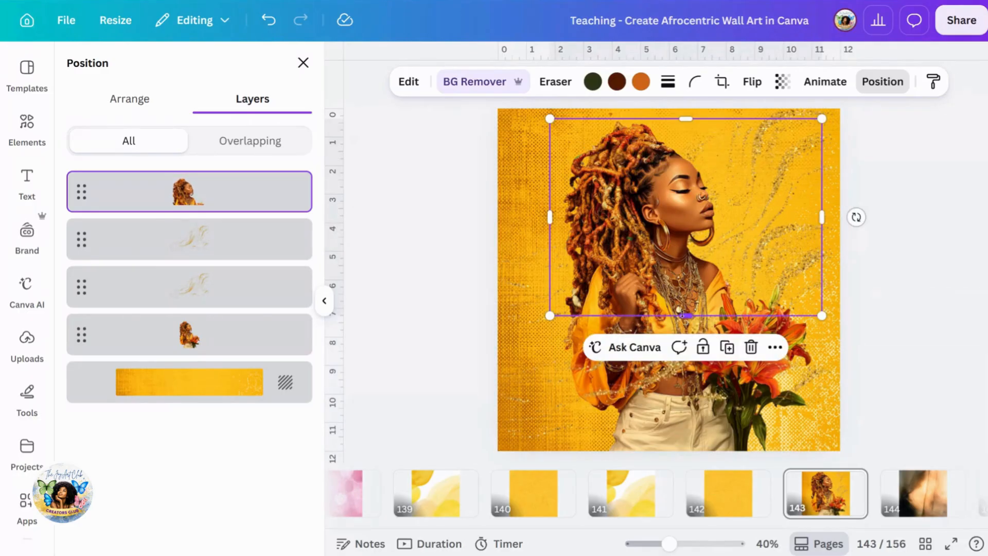
{"action": "left_click_drag", "start_coordinate": [685, 315], "coordinate": [708, 233]}
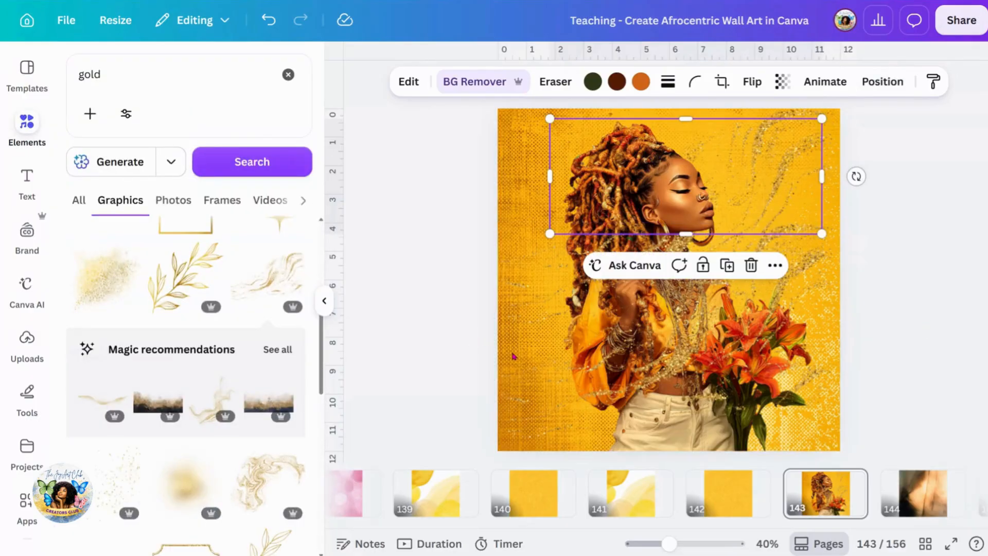
{"action": "left_click", "coordinate": [514, 357]}
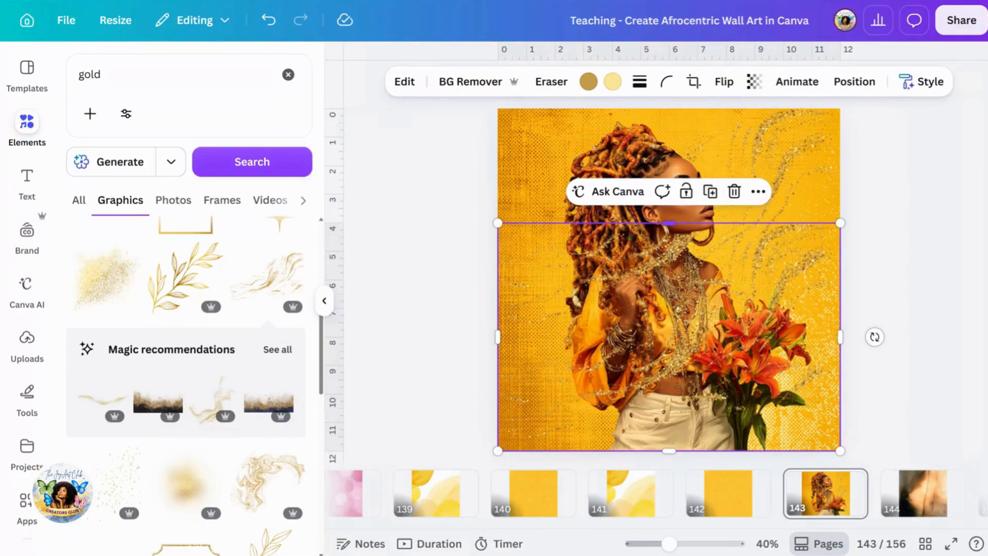
{"action": "left_click_drag", "start_coordinate": [669, 224], "coordinate": [687, 252]}
{"action": "left_click", "coordinate": [658, 170]}
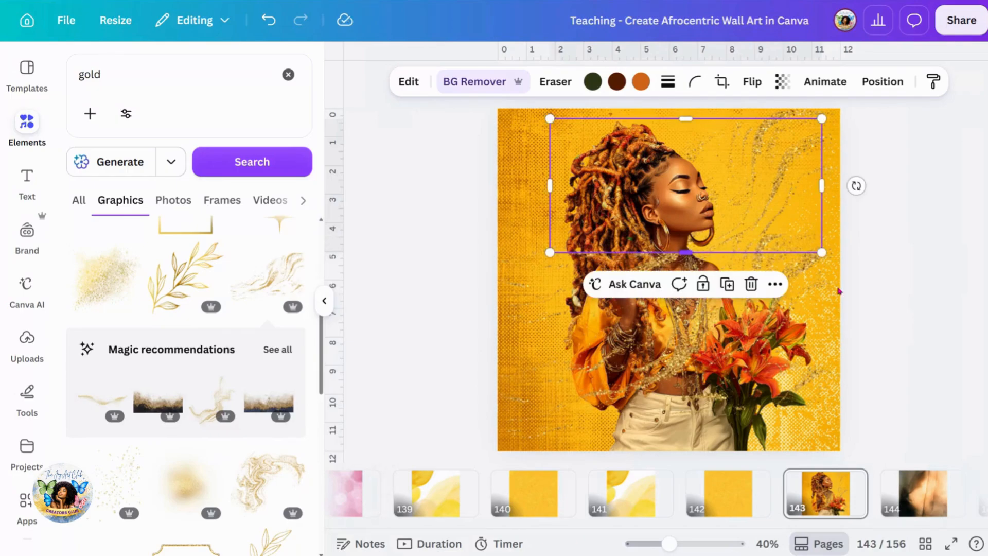
{"action": "left_click", "coordinate": [953, 308]}
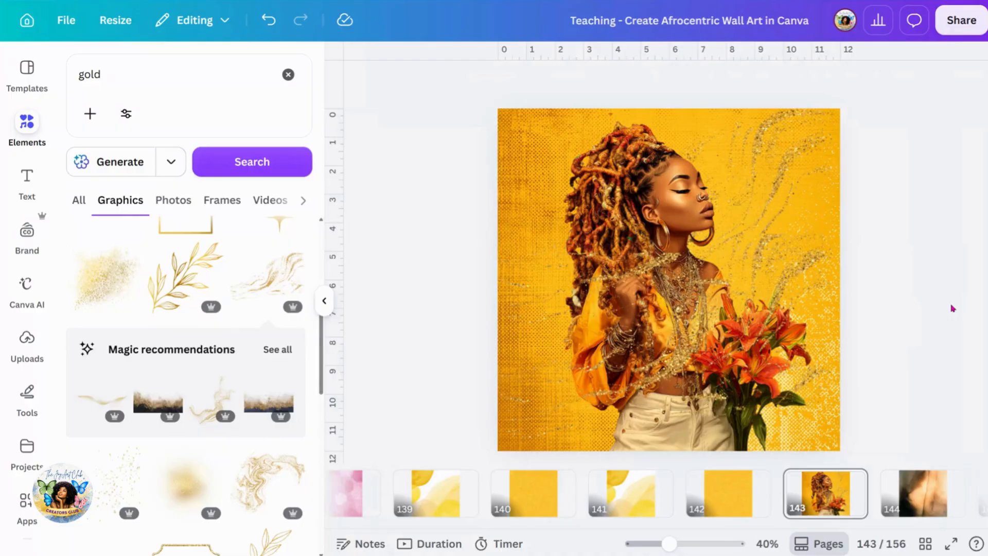
Step: Duplicate the upper gold swirl, flip the copy horizontally and align it with the page's upper edge at full width
{"action": "left_click", "coordinate": [787, 193]}
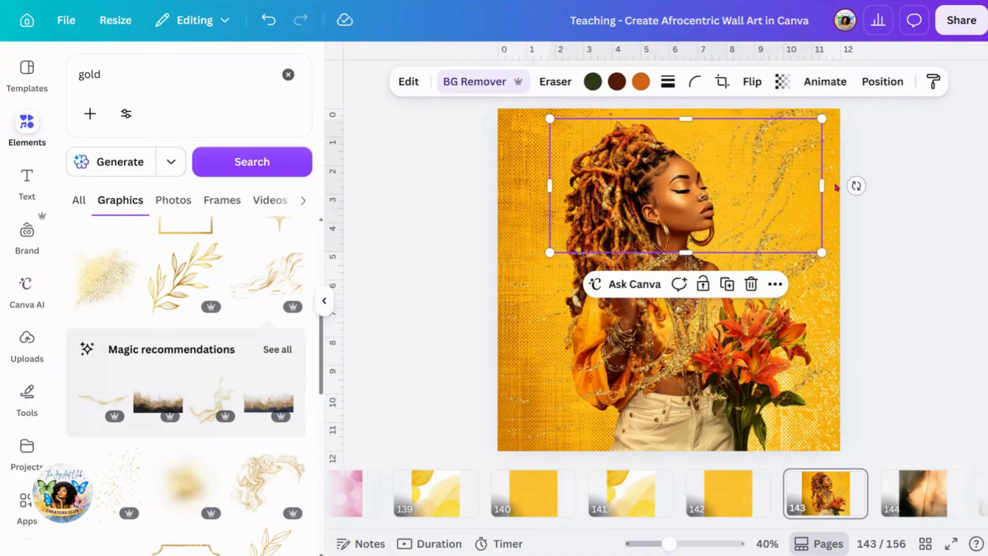
{"action": "left_click", "coordinate": [837, 186]}
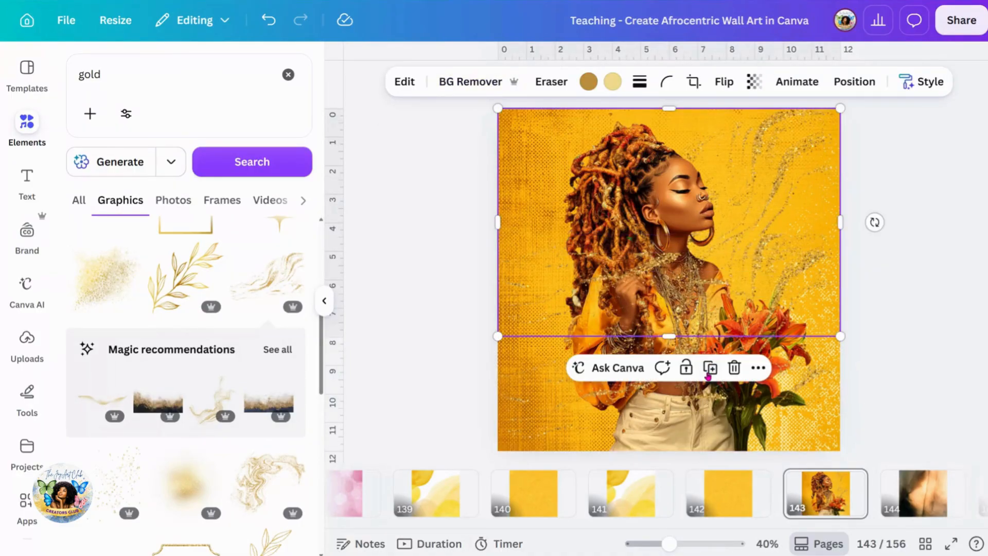
{"action": "left_click_drag", "start_coordinate": [775, 242], "coordinate": [716, 243]}
{"action": "left_click", "coordinate": [723, 83]}
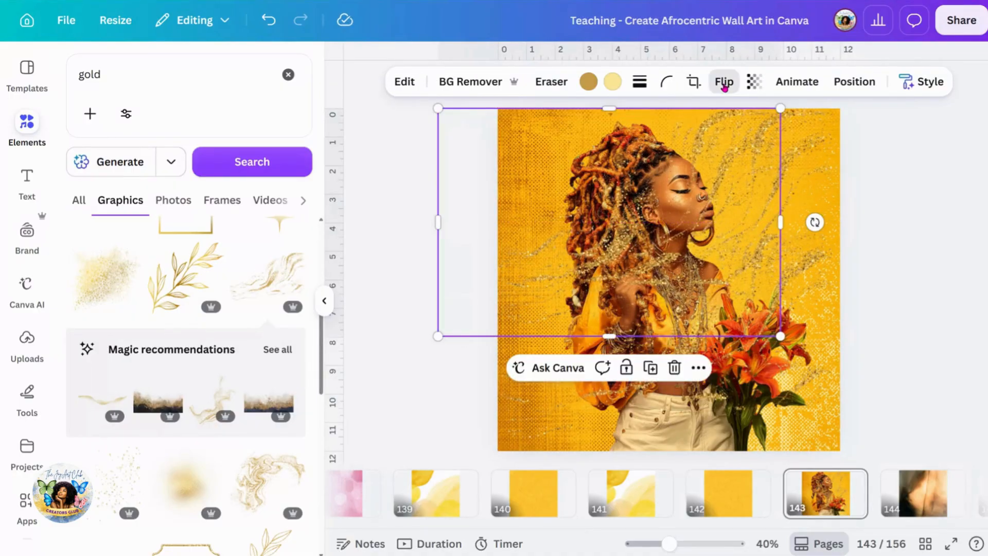
{"action": "left_click", "coordinate": [720, 128]}
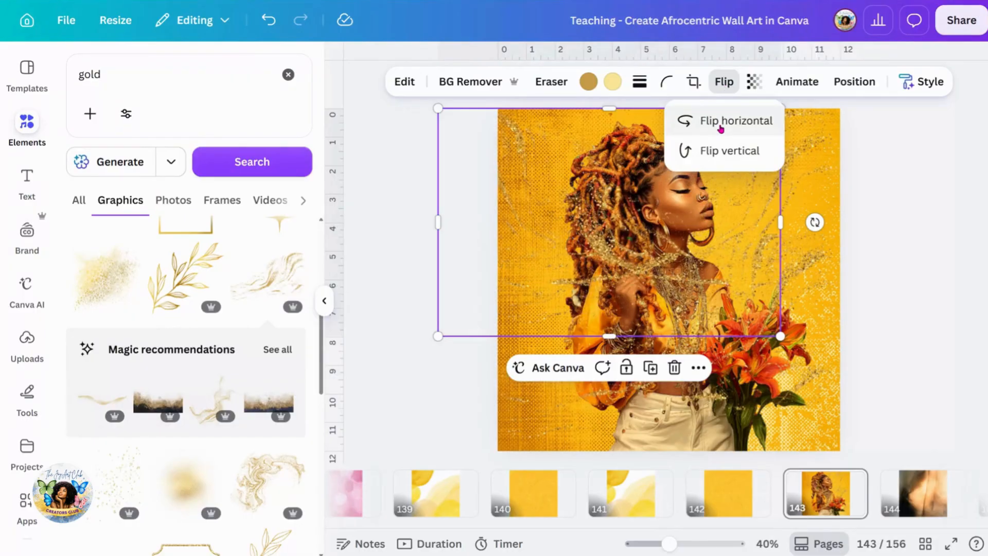
{"action": "left_click_drag", "start_coordinate": [613, 244], "coordinate": [669, 232]}
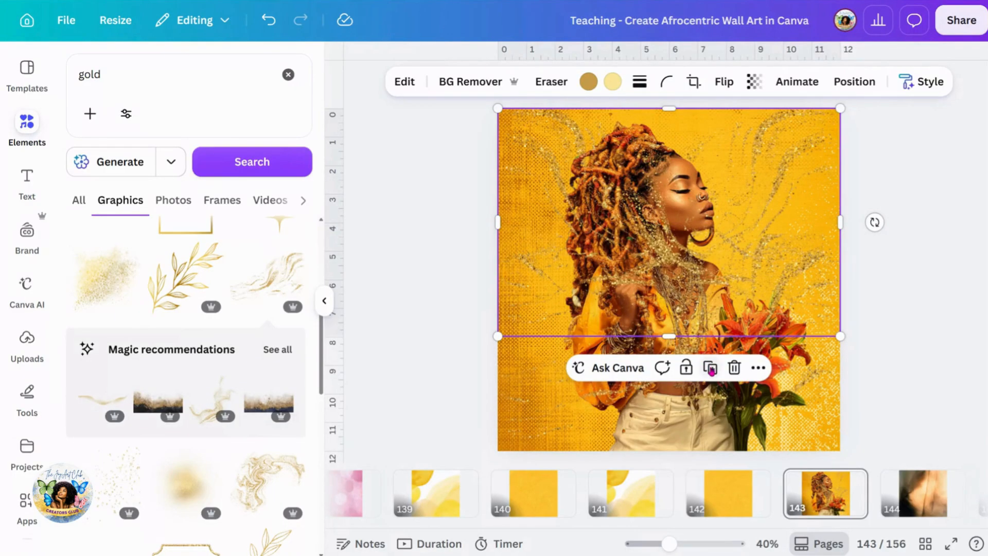
Step: Duplicate the flipped gold swirl, shrink the copy and place it over the lower left part of the artwork
{"action": "left_click", "coordinate": [725, 274]}
{"action": "left_click_drag", "start_coordinate": [710, 260], "coordinate": [665, 402]}
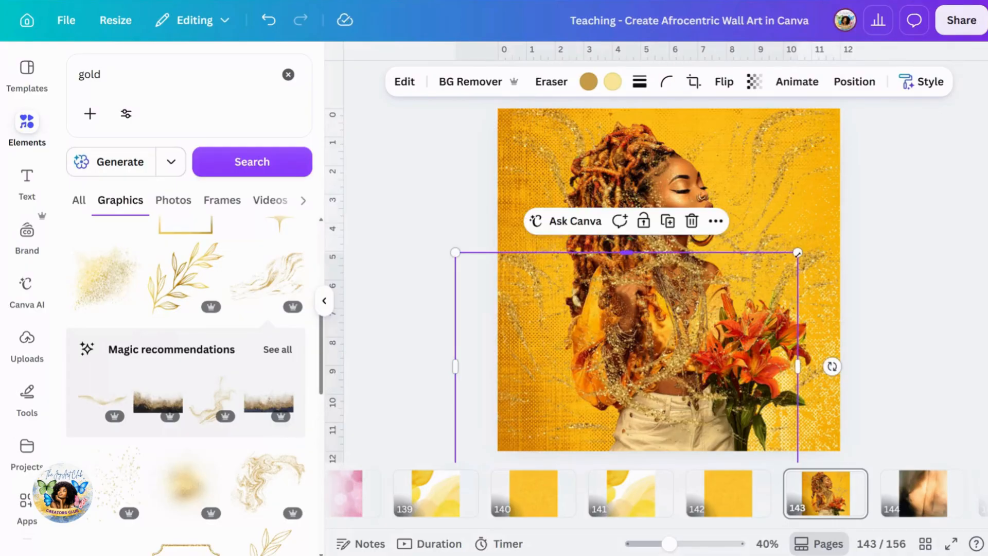
{"action": "left_click_drag", "start_coordinate": [797, 252], "coordinate": [727, 296]}
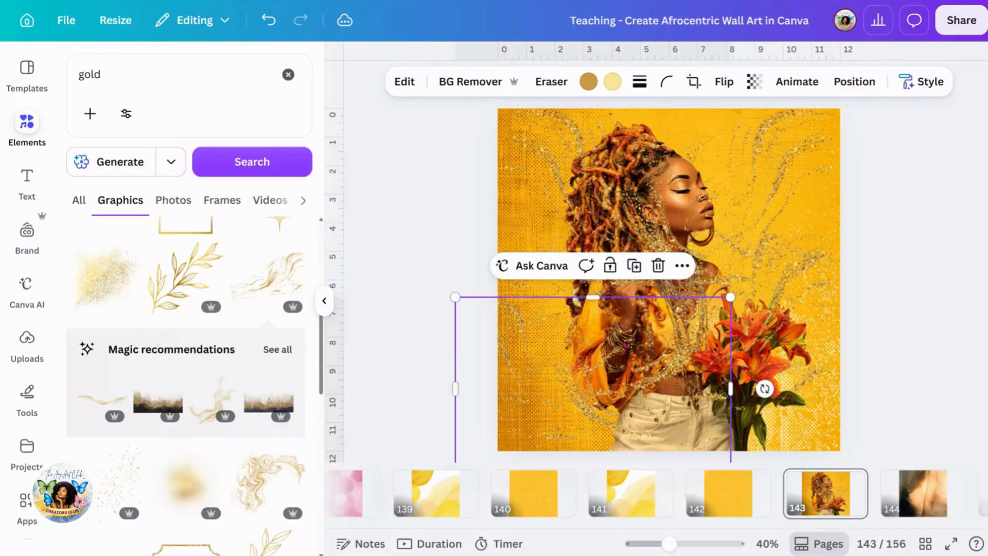
{"action": "left_click_drag", "start_coordinate": [602, 355], "coordinate": [620, 345]}
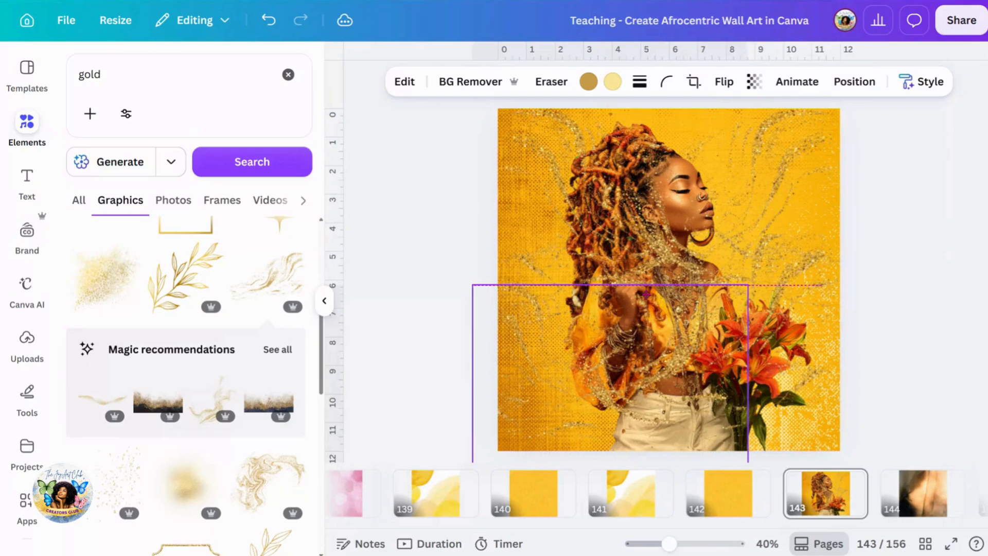
{"action": "left_click", "coordinate": [661, 249]}
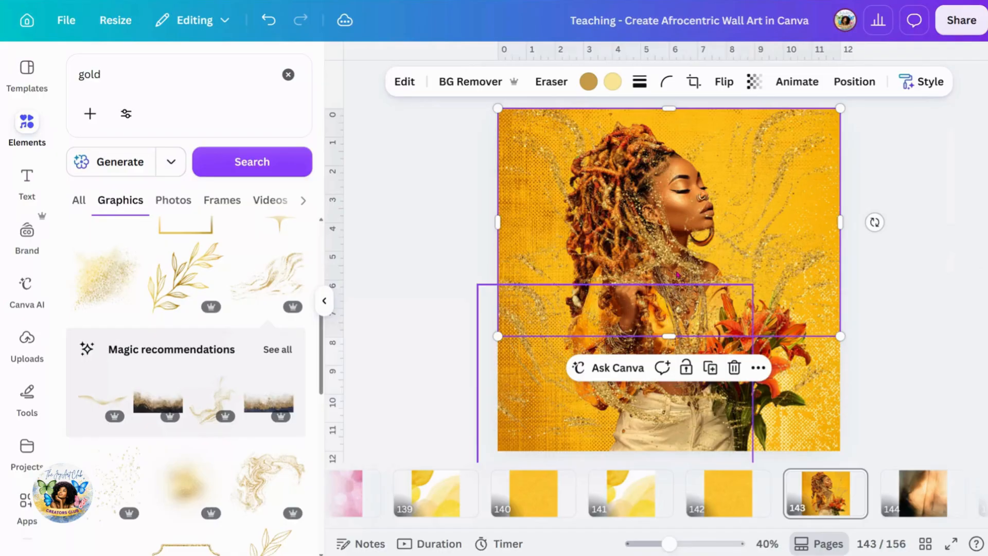
Step: Shift the upper gold swirl left, crop its overhang to the page's left edge and extend its right side slightly
{"action": "mouse_move", "coordinate": [632, 241]}
{"action": "left_mouse_down"}
{"action": "mouse_move", "coordinate": [586, 232]}
{"action": "mouse_move", "coordinate": [629, 252]}
{"action": "left_mouse_up"}
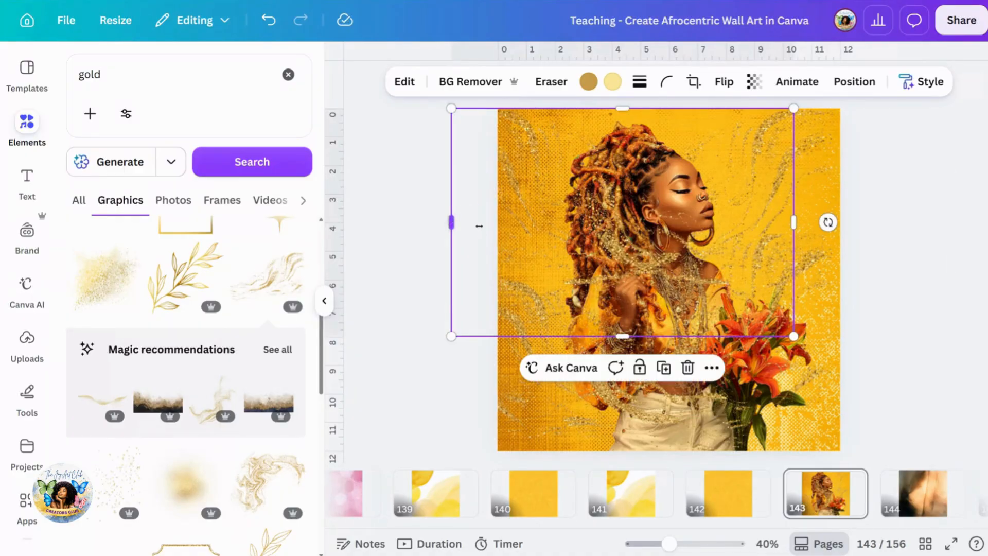
{"action": "left_click_drag", "start_coordinate": [451, 222], "coordinate": [494, 229]}
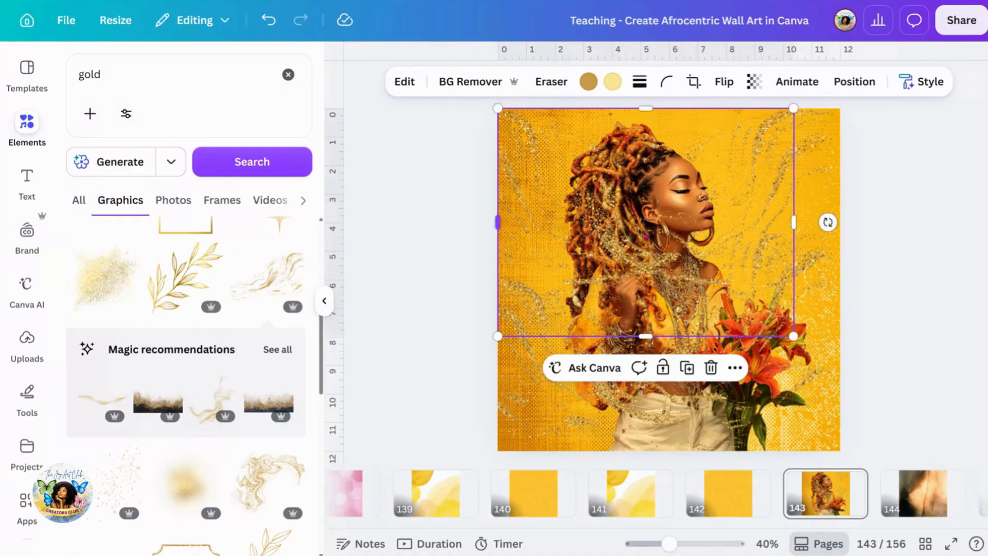
{"action": "left_click_drag", "start_coordinate": [784, 223], "coordinate": [807, 229]}
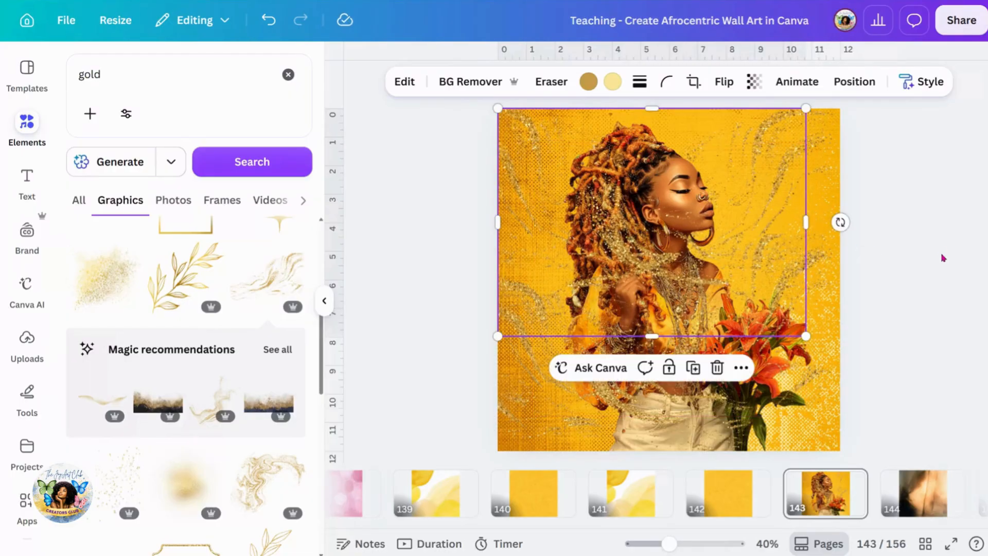
{"action": "left_click", "coordinate": [947, 262]}
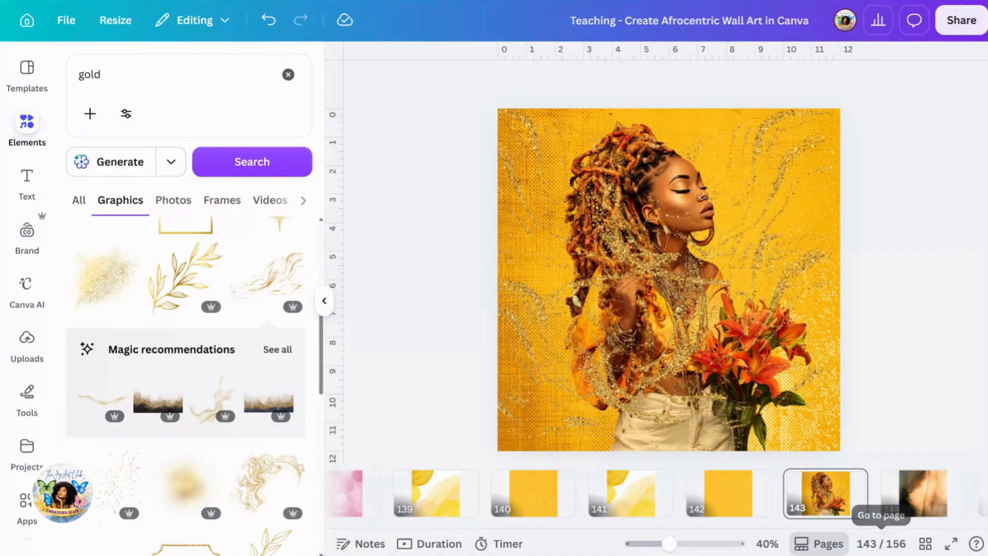
Step: Examine the figure cut-outs, backgrounds and finished examples in the overview of all pages, and reopen page 143
{"action": "left_click", "coordinate": [926, 546]}
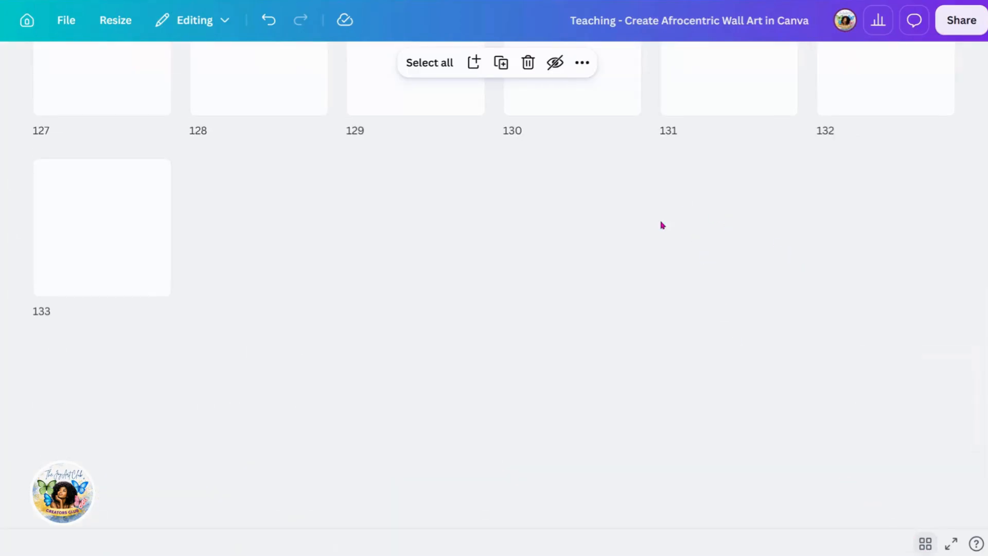
{"action": "scroll", "coordinate": [649, 219], "scroll_direction": "up", "scroll_amount": 5}
{"action": "scroll", "coordinate": [653, 220], "scroll_direction": "up", "scroll_amount": 20}
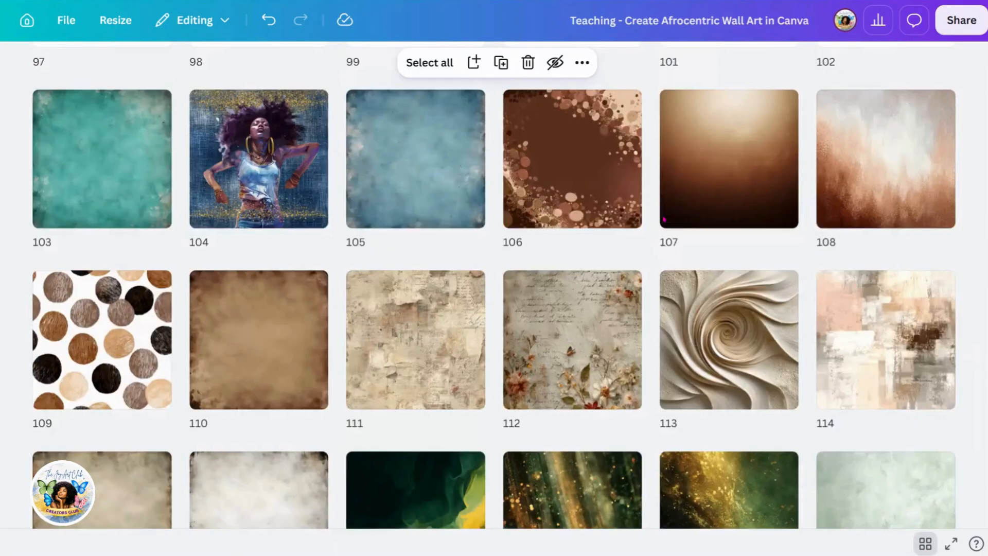
{"action": "scroll", "coordinate": [663, 220], "scroll_direction": "up", "scroll_amount": 15}
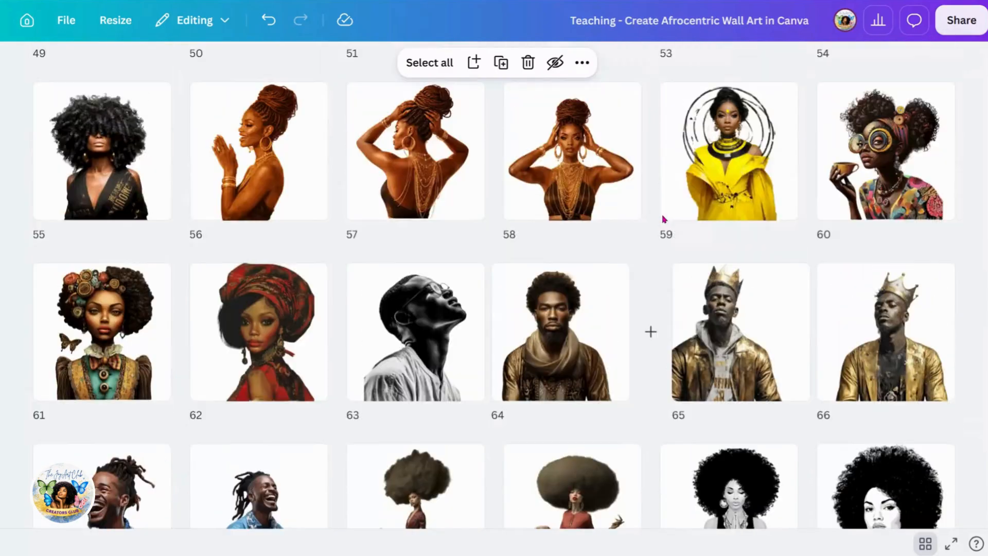
{"action": "scroll", "coordinate": [663, 219], "scroll_direction": "up", "scroll_amount": 12}
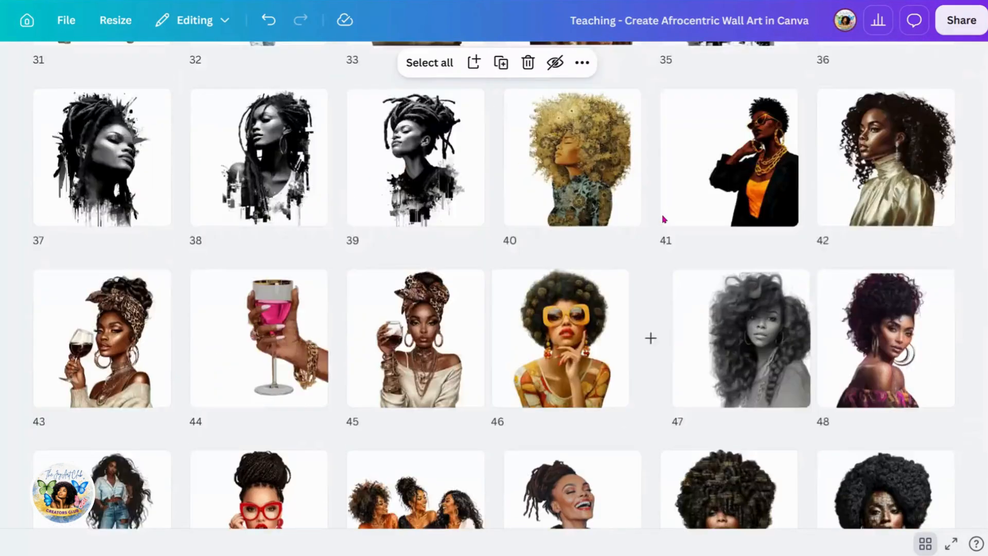
{"action": "scroll", "coordinate": [664, 219], "scroll_direction": "up", "scroll_amount": 1}
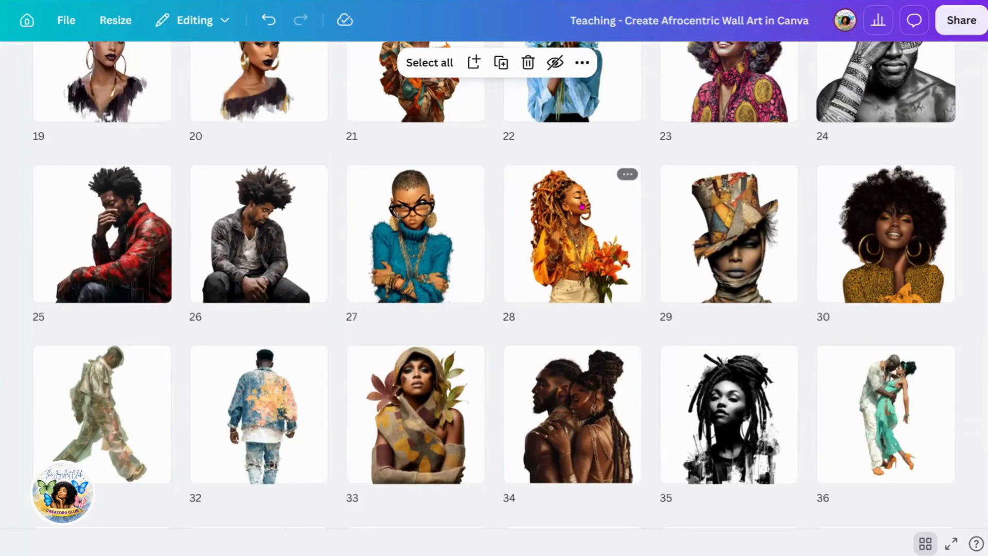
{"action": "scroll", "coordinate": [585, 230], "scroll_direction": "down", "scroll_amount": 15}
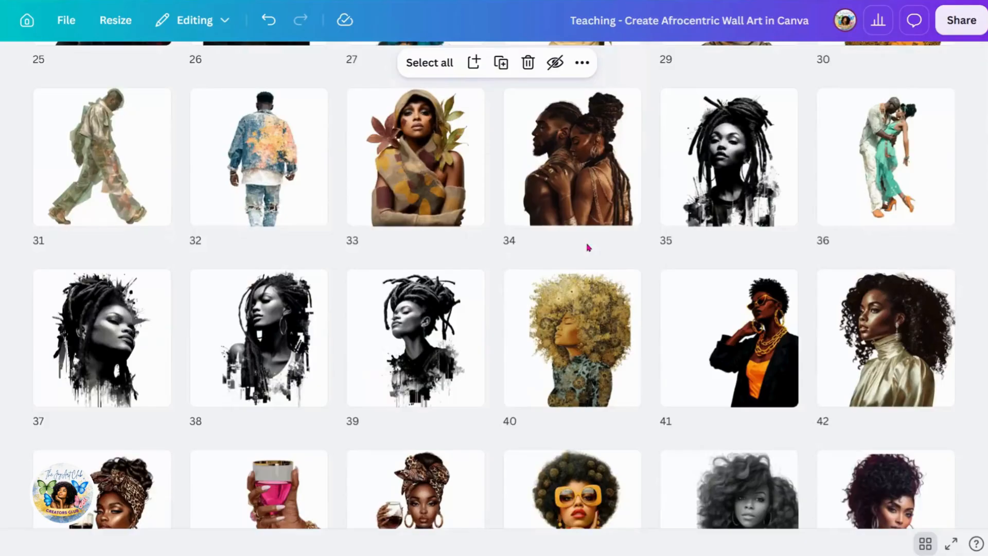
{"action": "scroll", "coordinate": [588, 249], "scroll_direction": "down", "scroll_amount": 20}
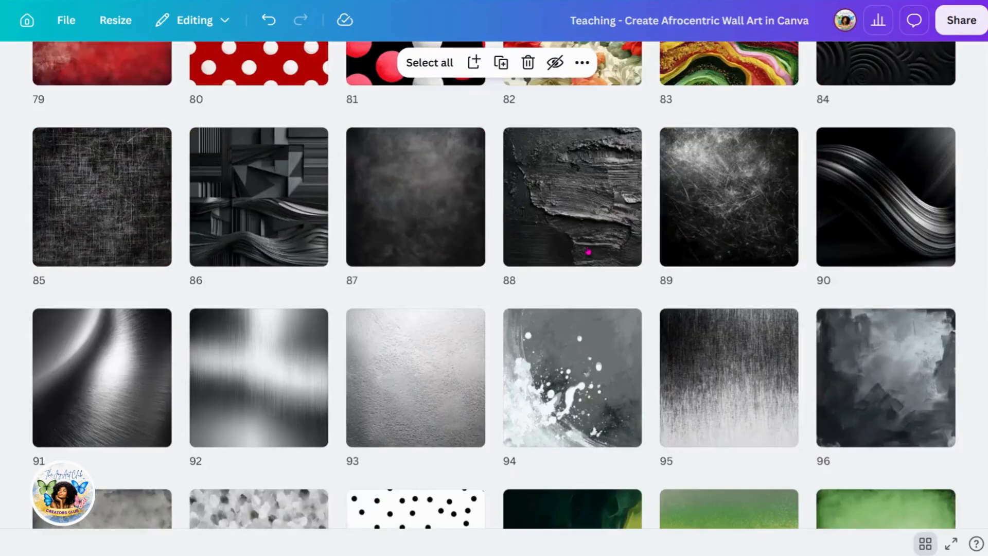
{"action": "scroll", "coordinate": [588, 251], "scroll_direction": "down", "scroll_amount": 17}
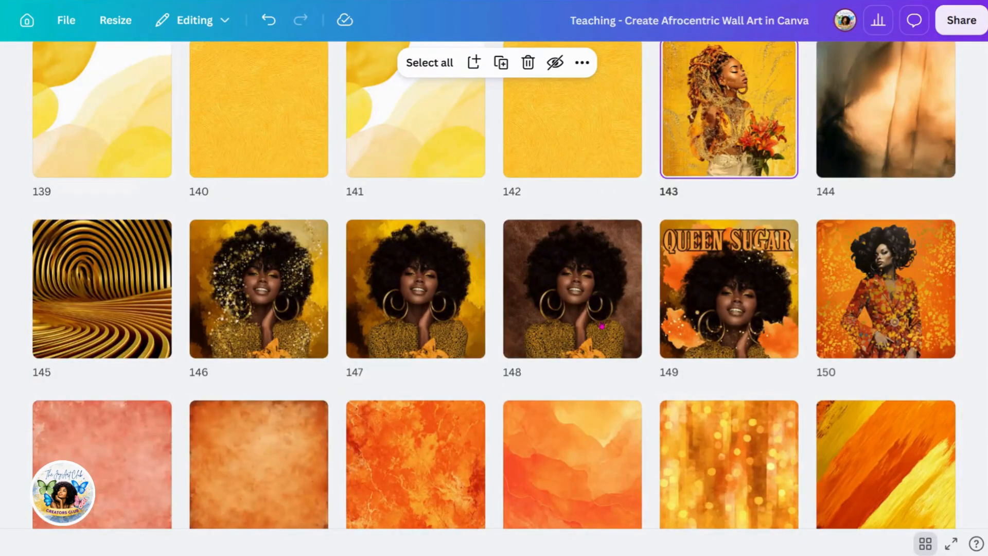
{"action": "scroll", "coordinate": [576, 340], "scroll_direction": "up", "scroll_amount": 3}
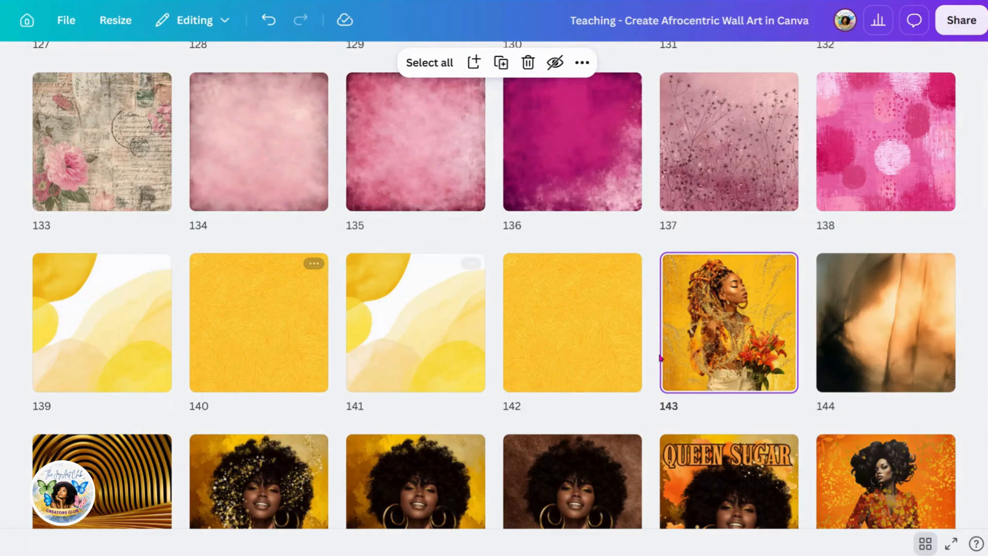
{"action": "scroll", "coordinate": [530, 343], "scroll_direction": "down", "scroll_amount": 8}
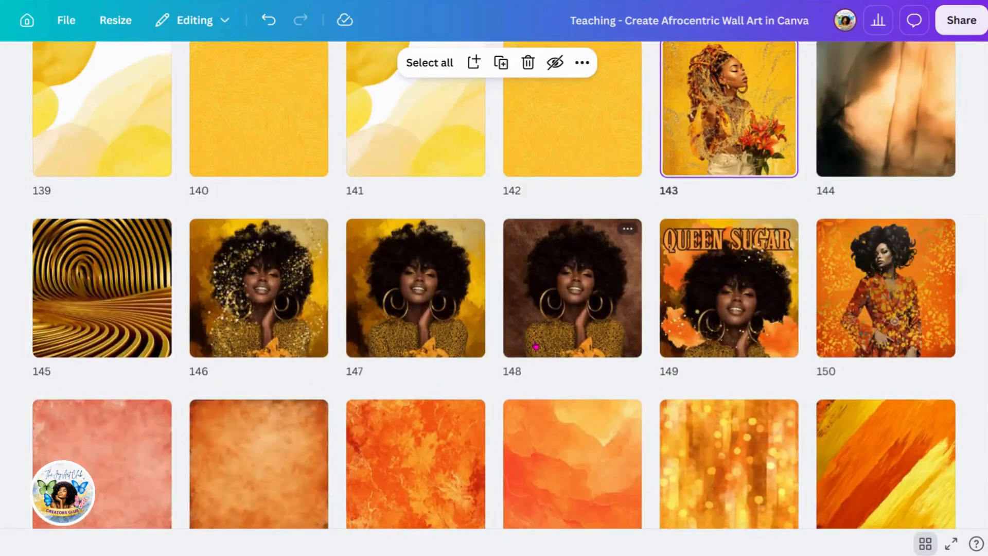
{"action": "scroll", "coordinate": [535, 340], "scroll_direction": "up", "scroll_amount": 6}
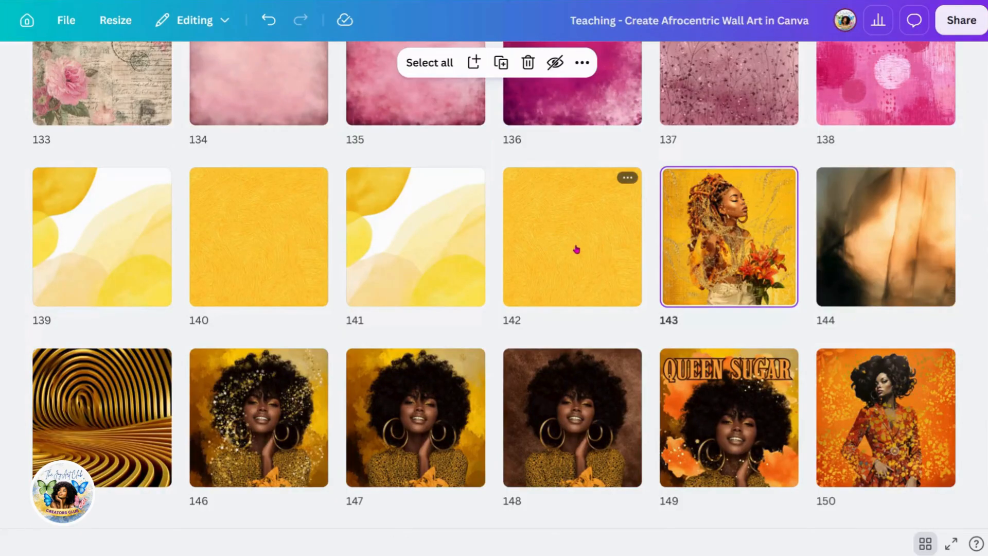
{"action": "double_click", "coordinate": [731, 238]}
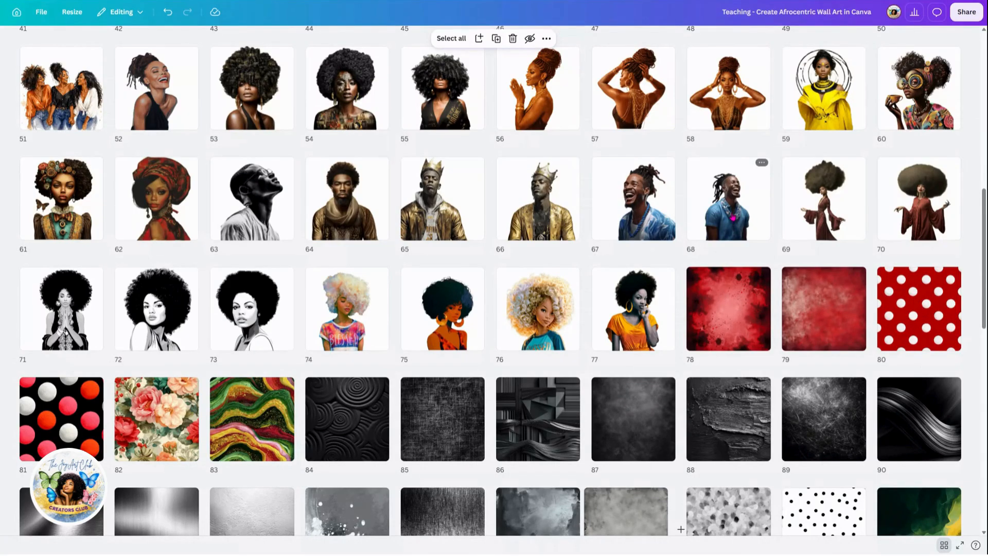
Step: Look through the page overview for another figure cut-out and a background whose colours suit it
{"action": "scroll", "coordinate": [733, 218], "scroll_direction": "down", "scroll_amount": 5}
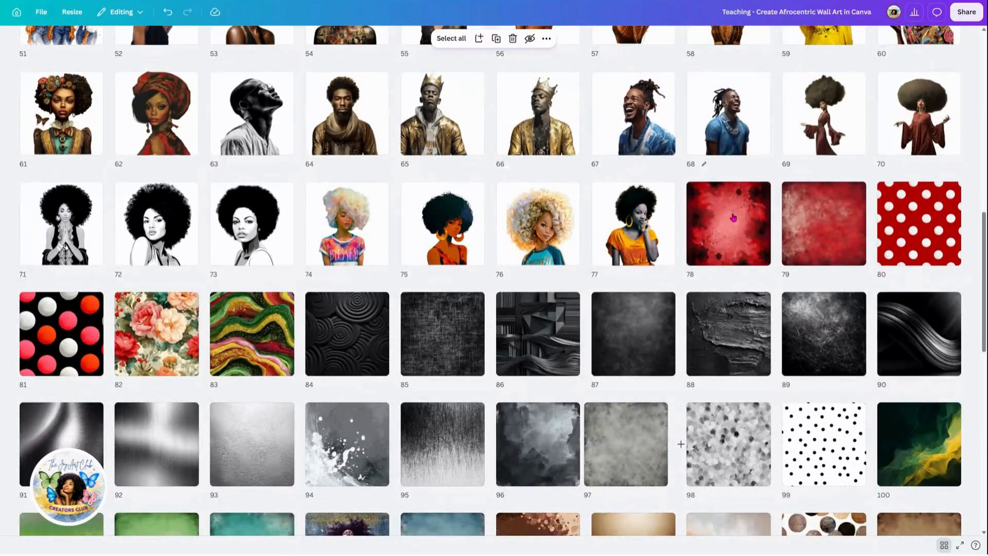
{"action": "scroll", "coordinate": [734, 218], "scroll_direction": "down", "scroll_amount": 15}
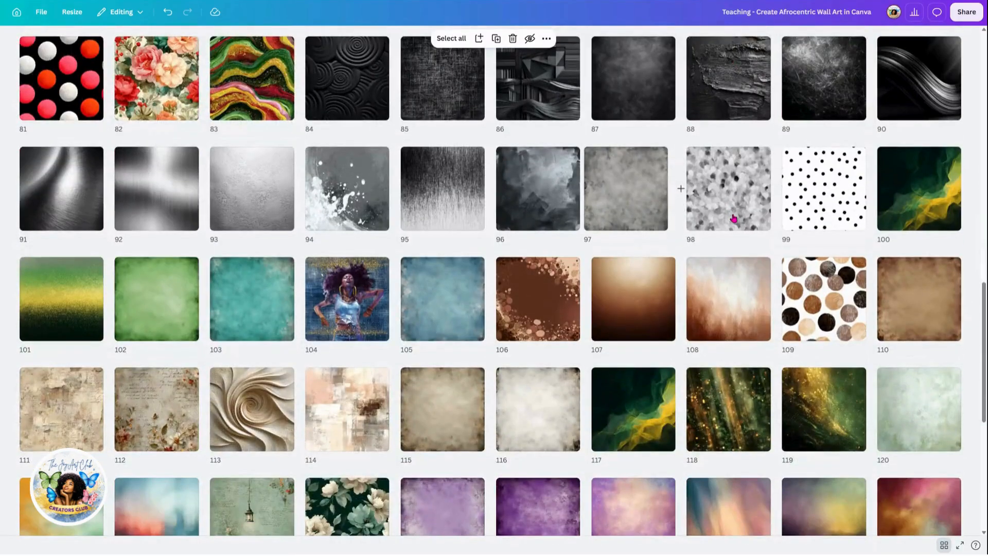
{"action": "scroll", "coordinate": [734, 218], "scroll_direction": "down", "scroll_amount": 1}
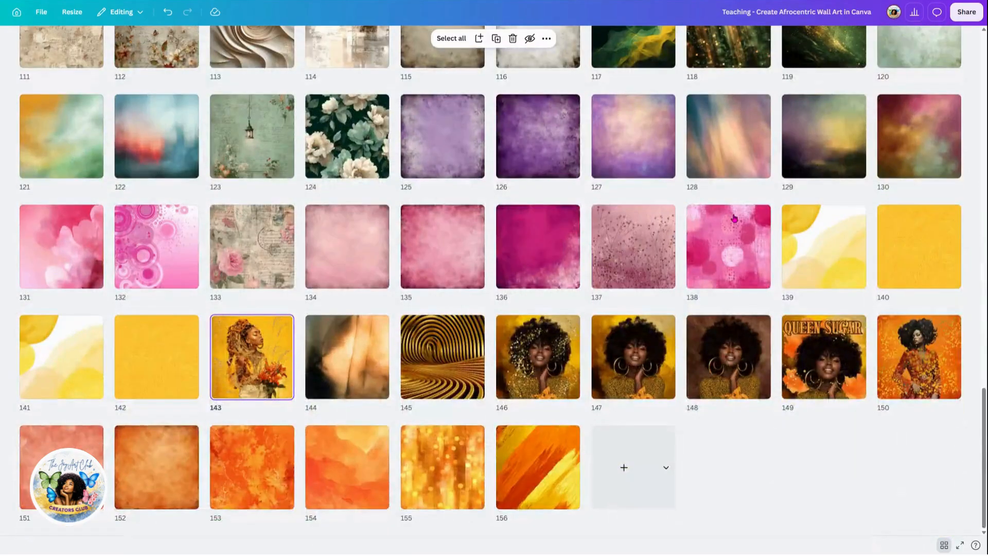
{"action": "scroll", "coordinate": [476, 211], "scroll_direction": "up", "scroll_amount": 8}
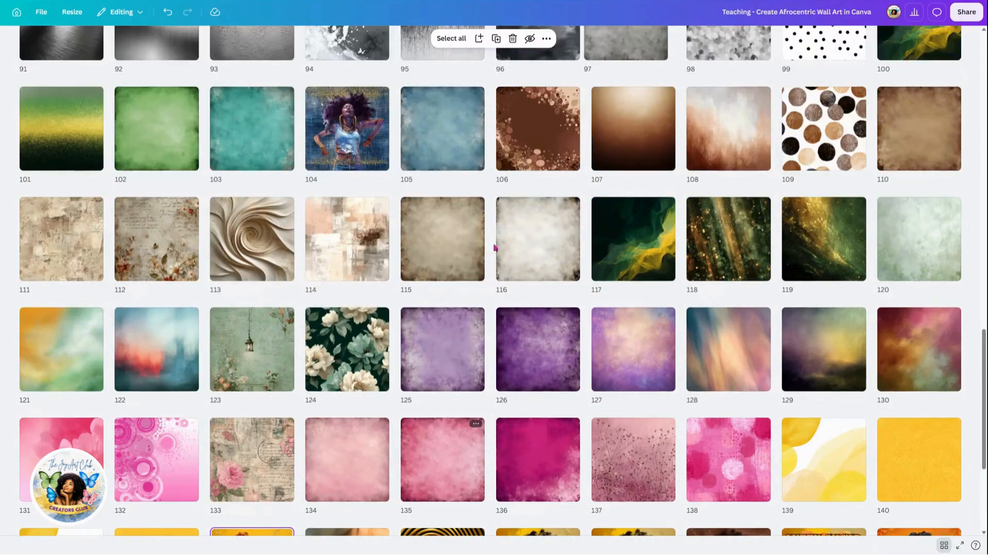
{"action": "scroll", "coordinate": [591, 236], "scroll_direction": "up", "scroll_amount": 7}
{"action": "scroll", "coordinate": [525, 256], "scroll_direction": "down", "scroll_amount": 7}
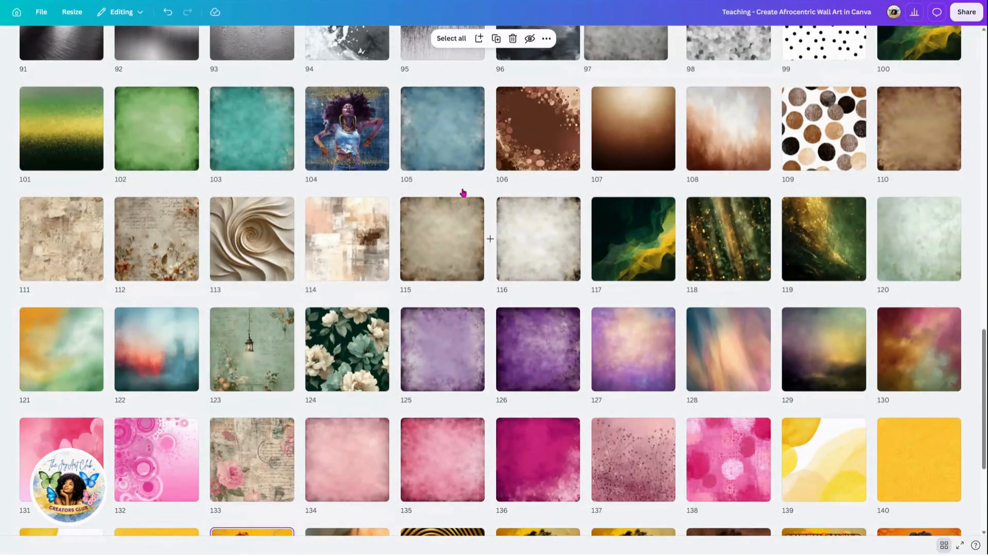
{"action": "scroll", "coordinate": [462, 189], "scroll_direction": "up", "scroll_amount": 8}
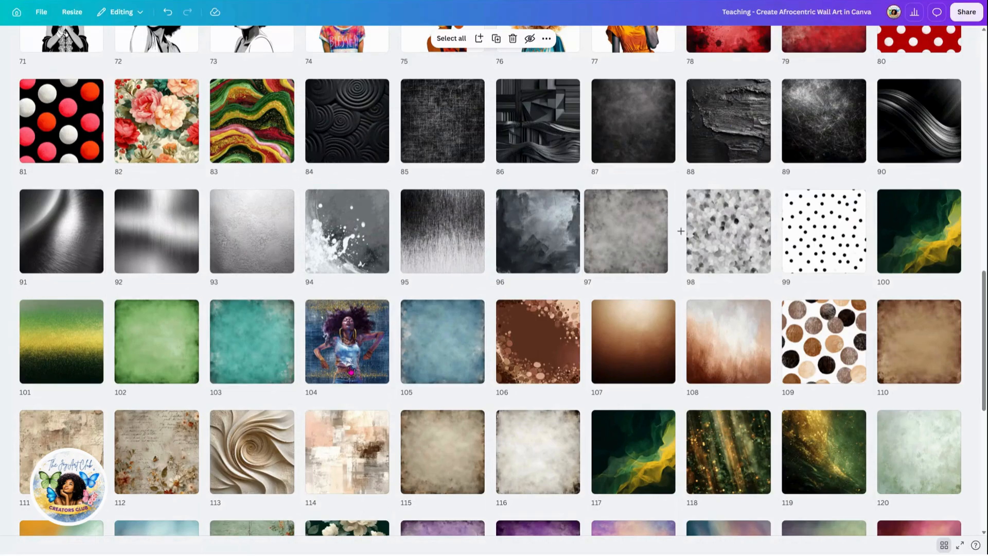
{"action": "scroll", "coordinate": [408, 349], "scroll_direction": "down", "scroll_amount": 8}
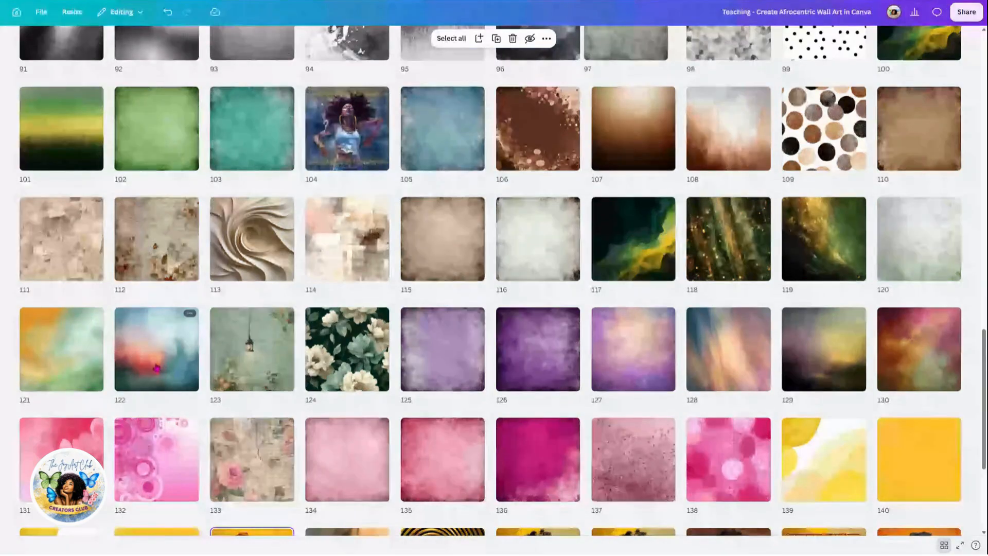
{"action": "scroll", "coordinate": [662, 271], "scroll_direction": "up", "scroll_amount": 10}
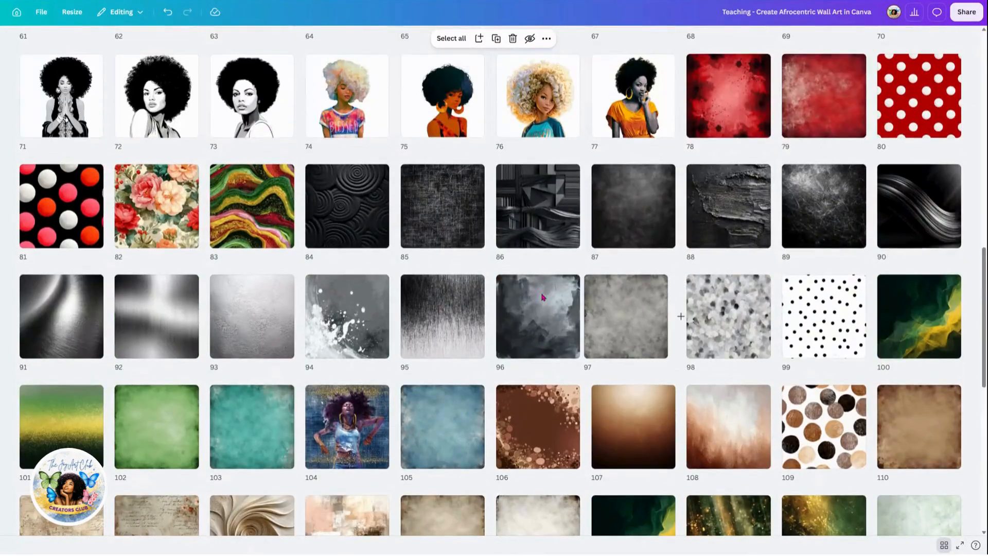
{"action": "scroll", "coordinate": [662, 271], "scroll_direction": "up", "scroll_amount": 6}
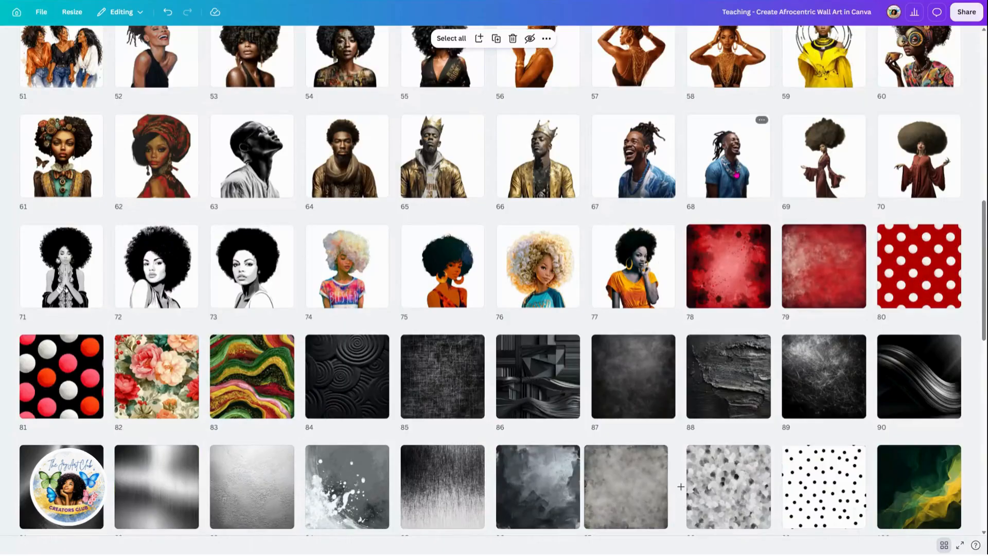
Step: Open page 68 and copy the image of the laughing man in the blue shirt
{"action": "double_click", "coordinate": [734, 172]}
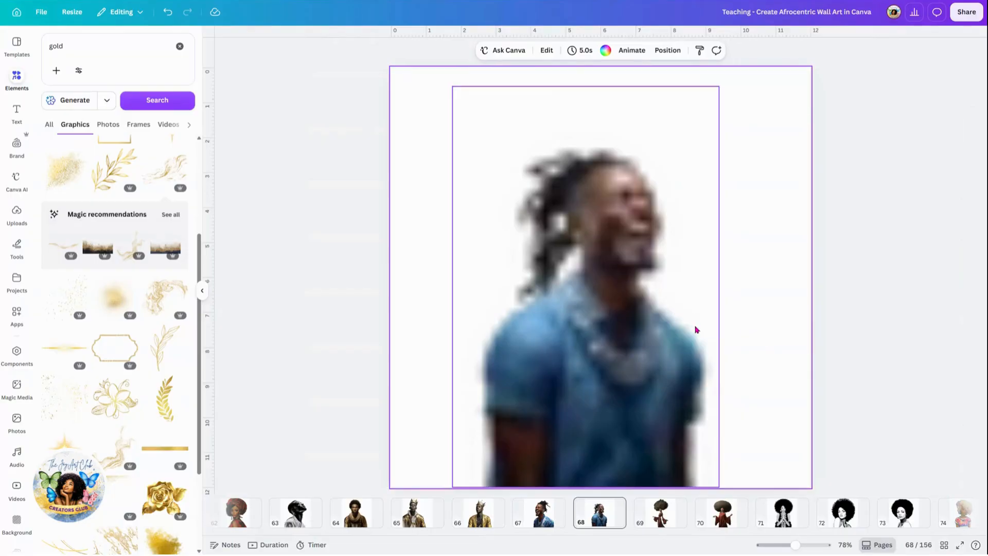
{"action": "left_click", "coordinate": [621, 293]}
{"action": "right_click", "coordinate": [621, 294]}
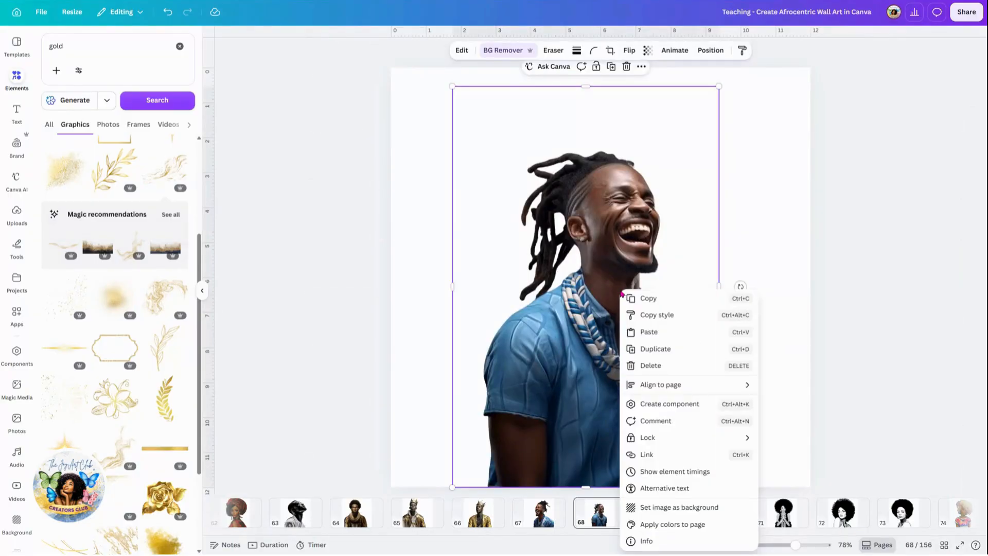
{"action": "left_click", "coordinate": [634, 298]}
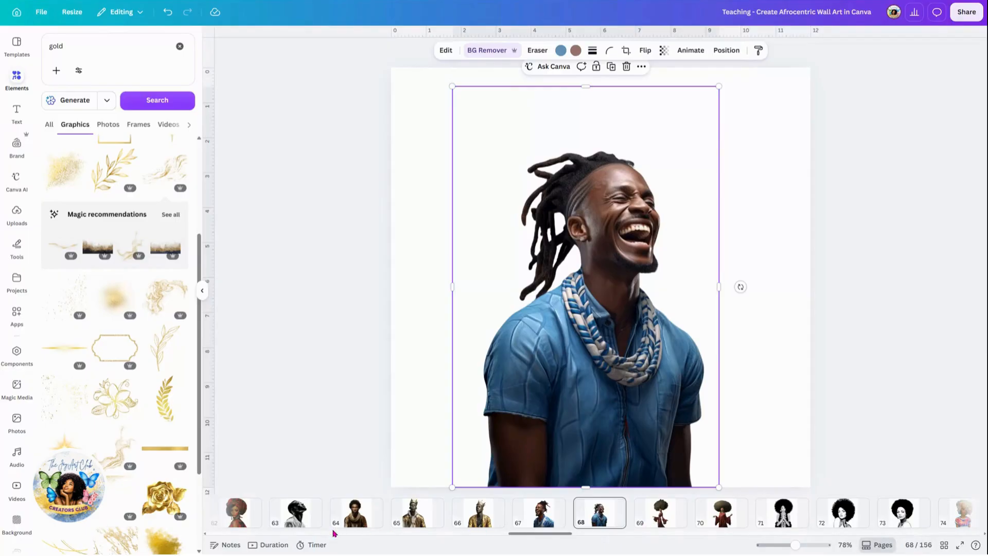
Step: Go to page 122 and paste the copied man onto its blurred teal and red background
{"action": "left_click", "coordinate": [914, 550]}
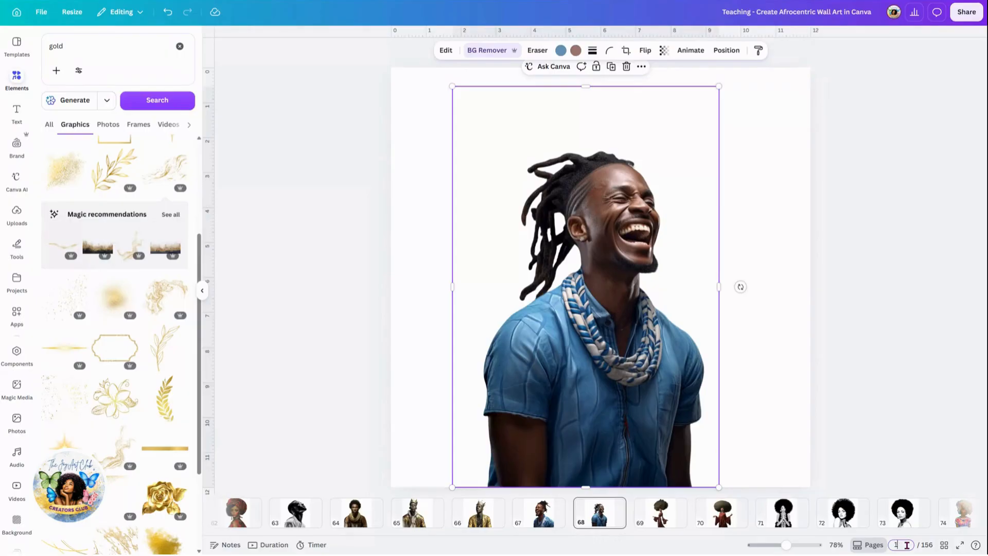
{"action": "key", "text": "Return"}
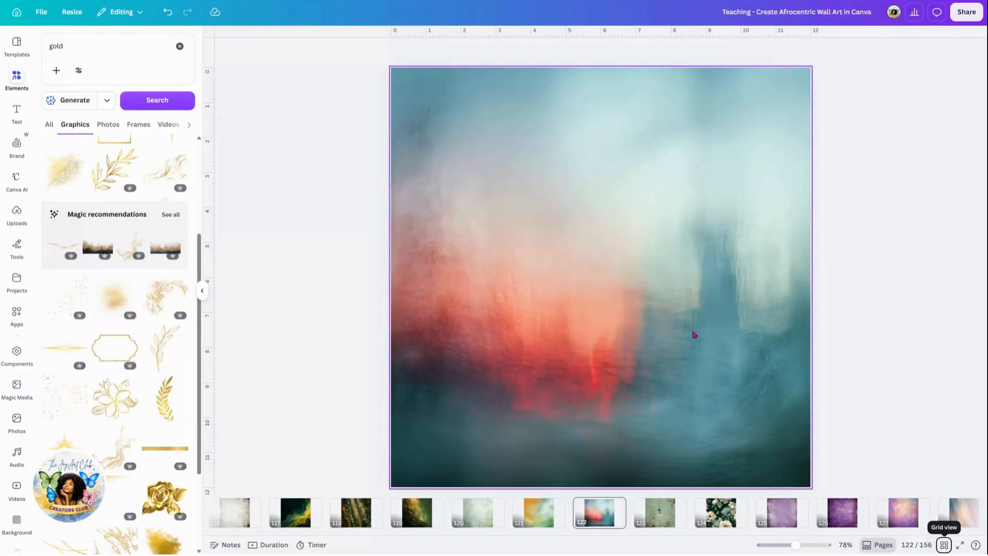
{"action": "left_click", "coordinate": [693, 334]}
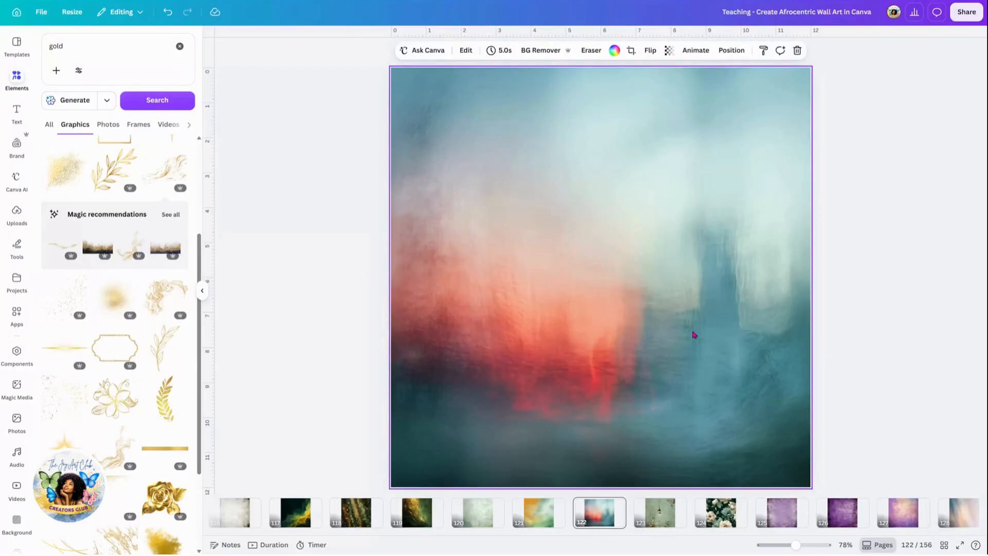
{"action": "right_click", "coordinate": [662, 280]}
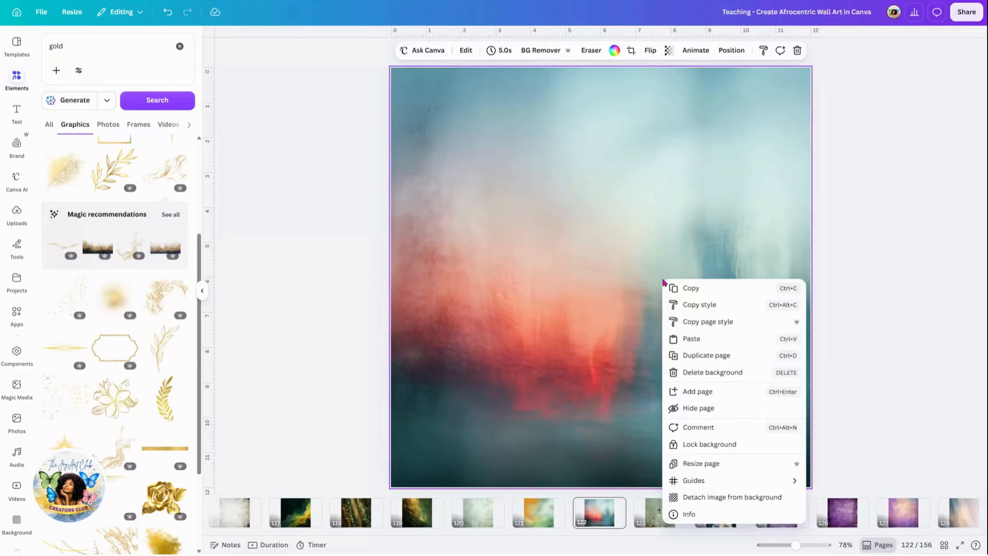
{"action": "left_click", "coordinate": [686, 340]}
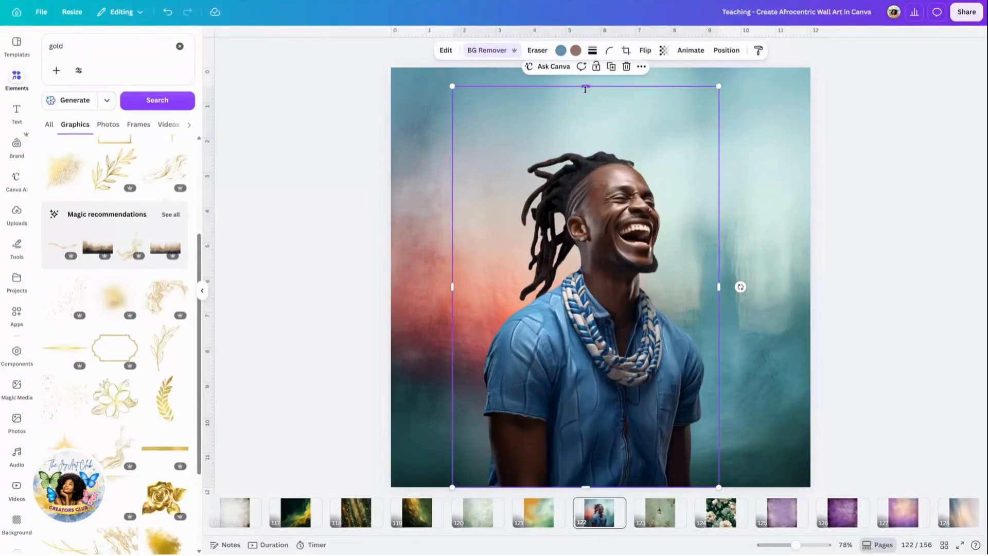
Step: Crop the empty area above the man's hair and enlarge him to nearly the full page height
{"action": "left_click_drag", "start_coordinate": [585, 89], "coordinate": [590, 140]}
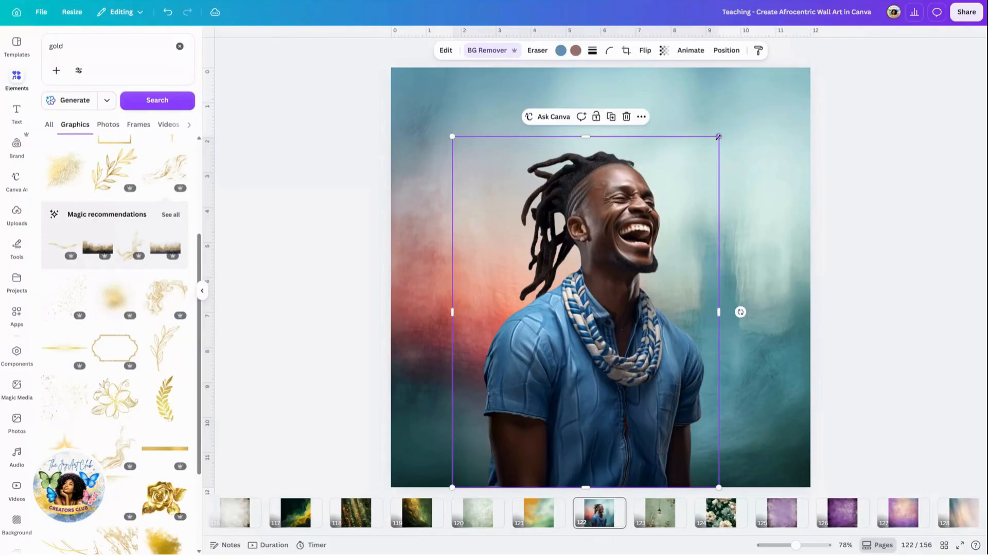
{"action": "left_click_drag", "start_coordinate": [718, 136], "coordinate": [792, 95]}
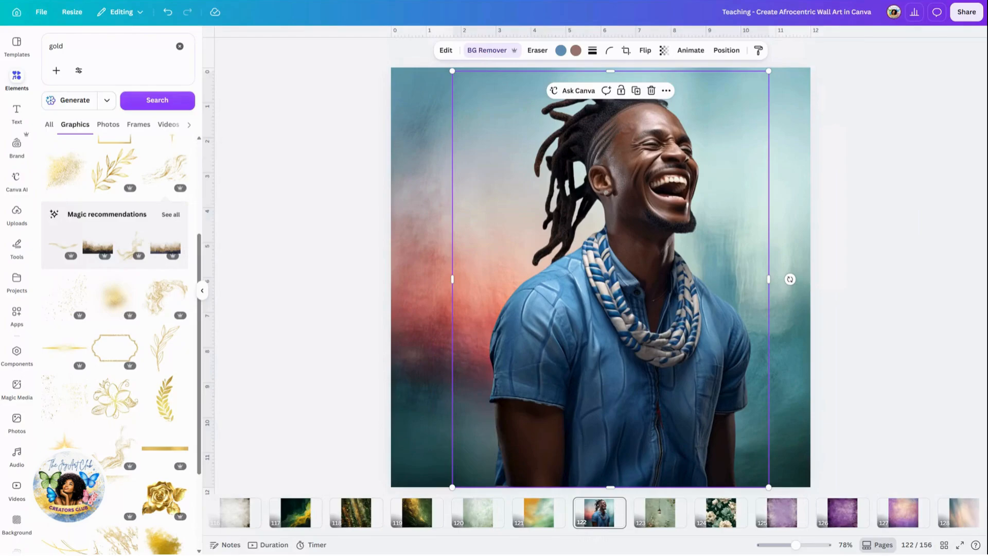
Step: Add a drop shadow to the laughing man's image and open the shadow settings
{"action": "left_click", "coordinate": [446, 51]}
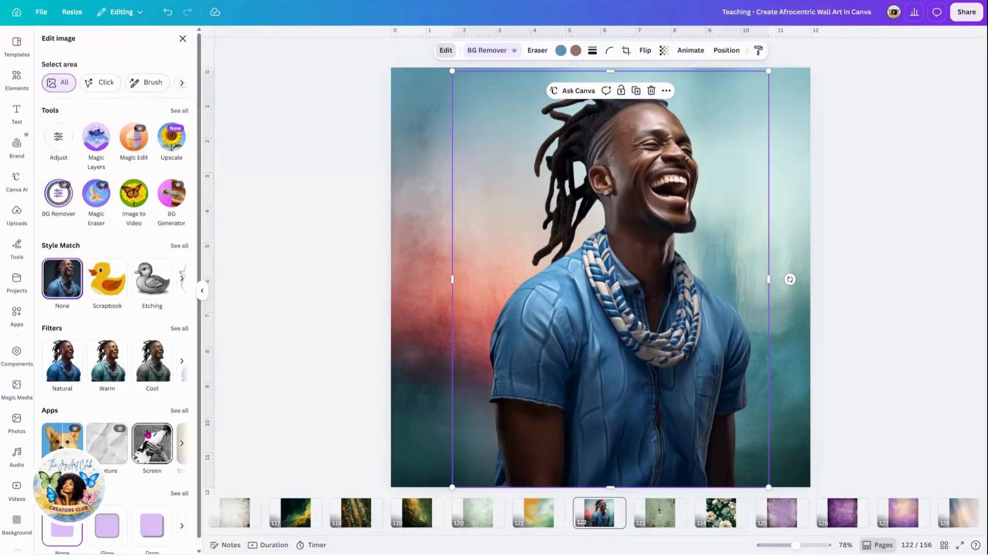
{"action": "scroll", "coordinate": [139, 433], "scroll_direction": "down", "scroll_amount": 1}
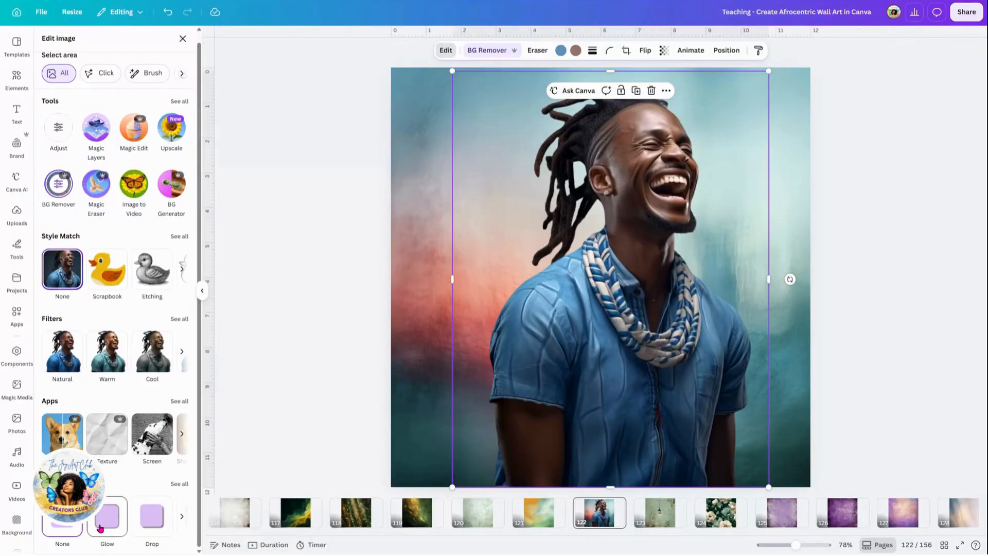
{"action": "left_click", "coordinate": [156, 527]}
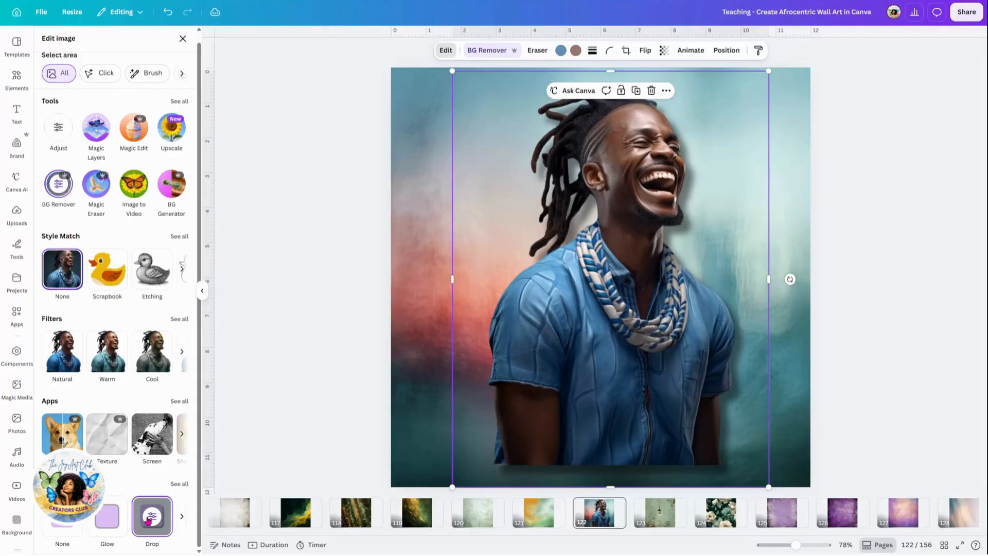
{"action": "left_click", "coordinate": [148, 521]}
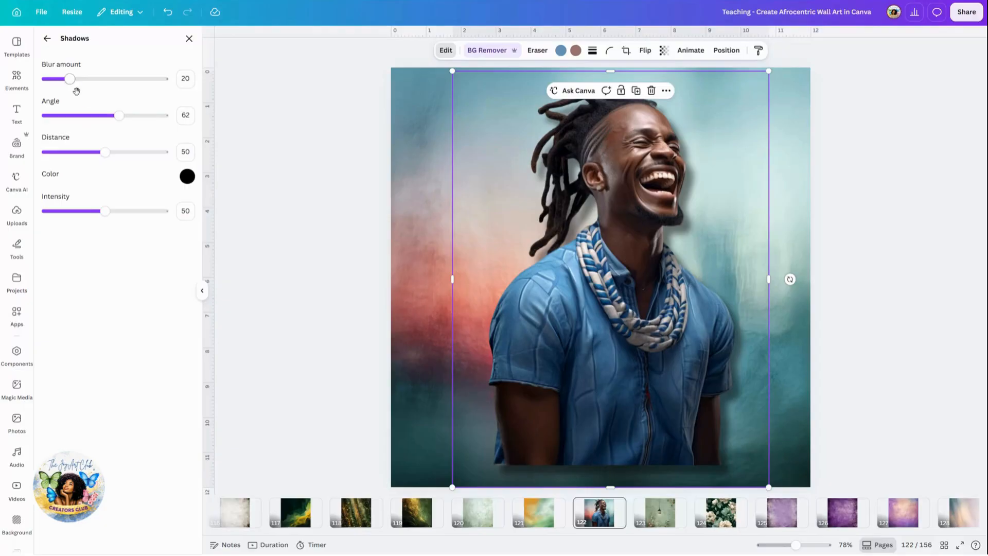
Step: Set the man's drop shadow to blur 39, angle 18, distance 40 and intensity 100
{"action": "left_click_drag", "start_coordinate": [70, 84], "coordinate": [75, 110]}
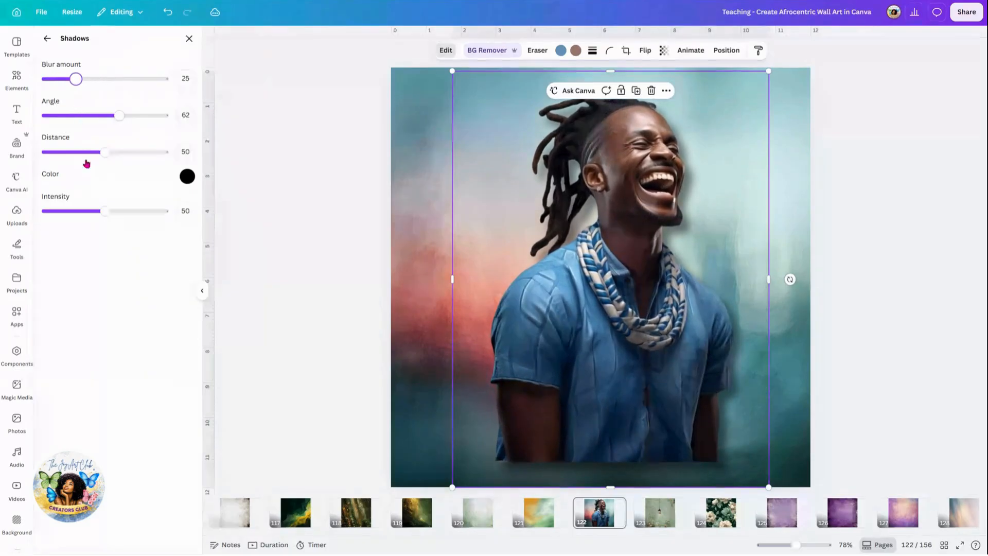
{"action": "left_click", "coordinate": [135, 152]}
{"action": "left_click_drag", "start_coordinate": [136, 152], "coordinate": [231, 178]}
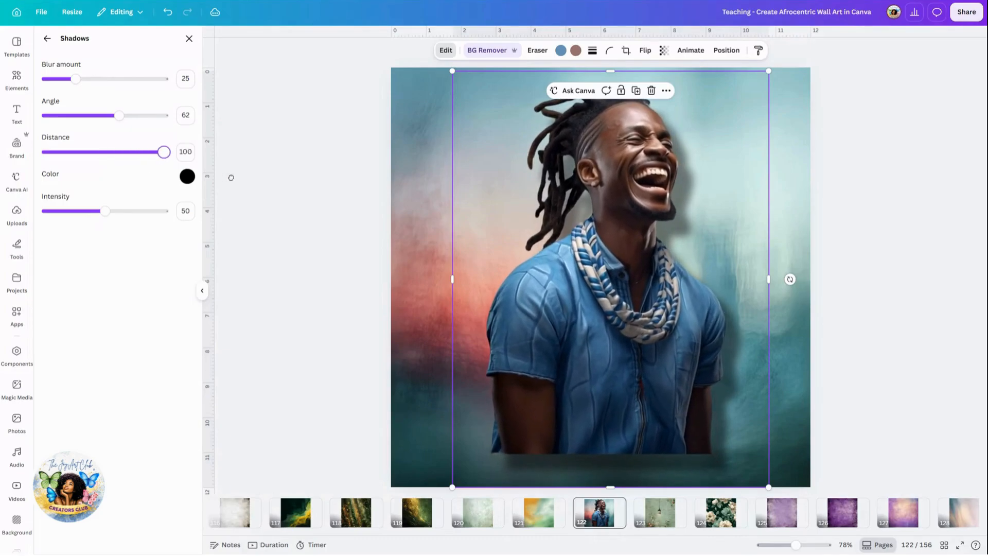
{"action": "left_click_drag", "start_coordinate": [142, 162], "coordinate": [93, 152]}
{"action": "left_click_drag", "start_coordinate": [106, 211], "coordinate": [166, 226]}
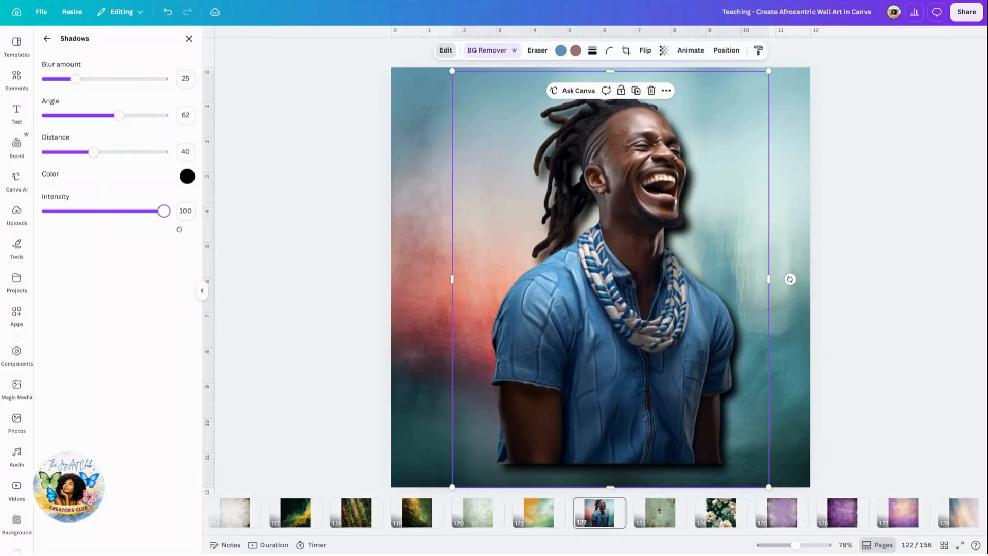
{"action": "left_click_drag", "start_coordinate": [75, 79], "coordinate": [64, 115]}
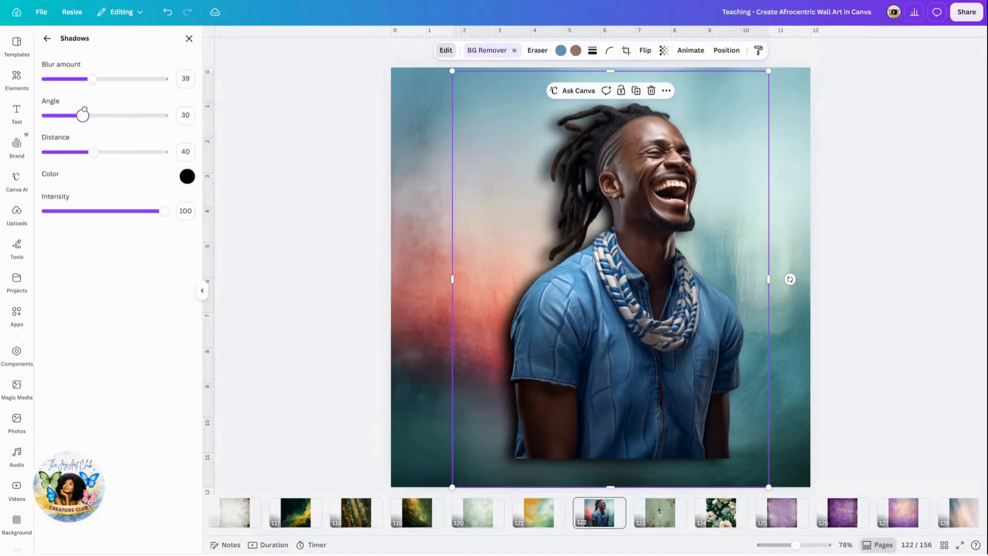
{"action": "left_click_drag", "start_coordinate": [82, 114], "coordinate": [66, 110]}
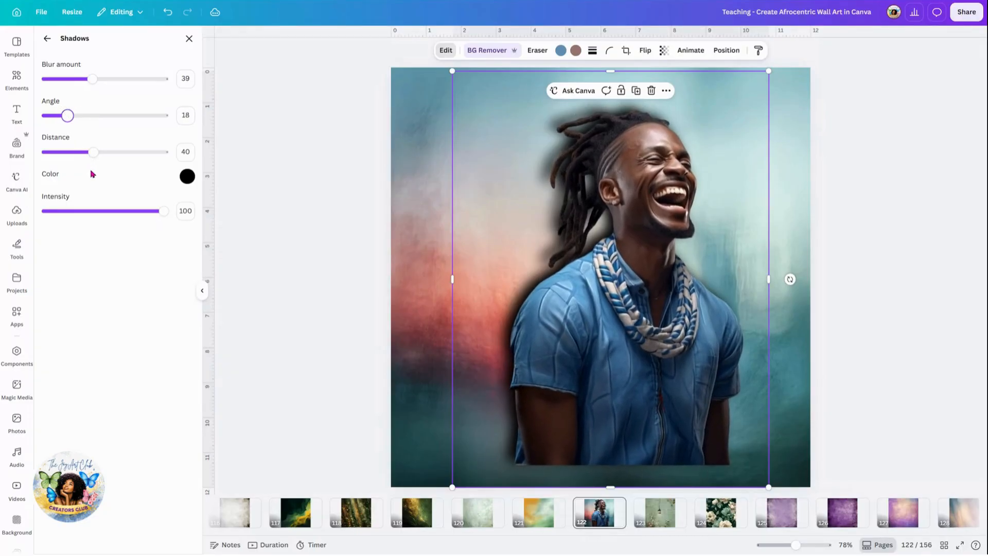
{"action": "left_click", "coordinate": [438, 333]}
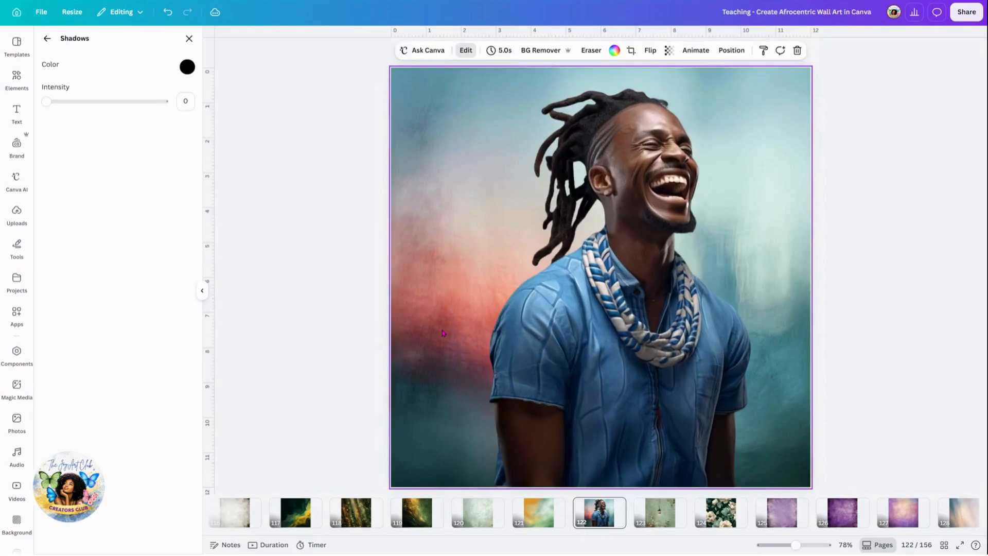
{"action": "left_click", "coordinate": [691, 379]}
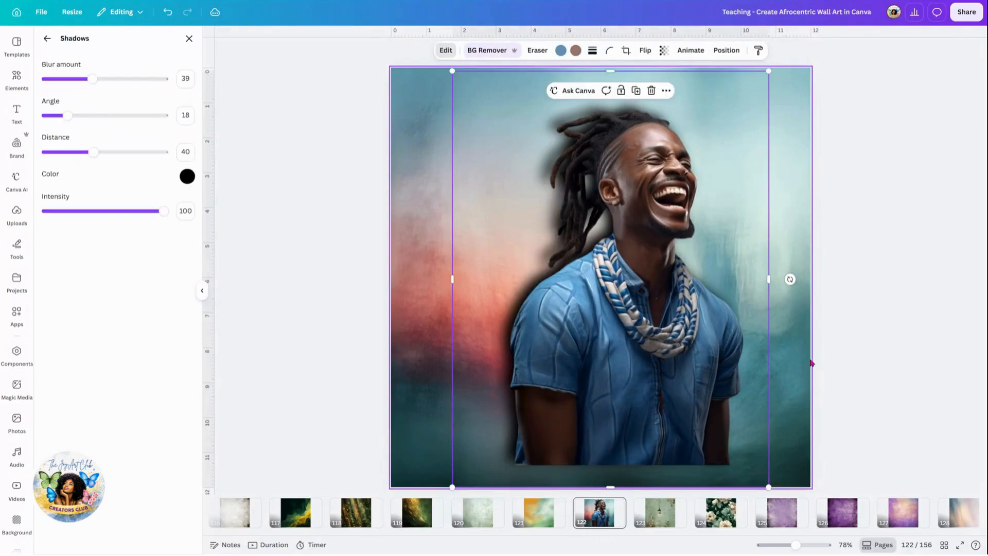
{"action": "left_click", "coordinate": [754, 352]}
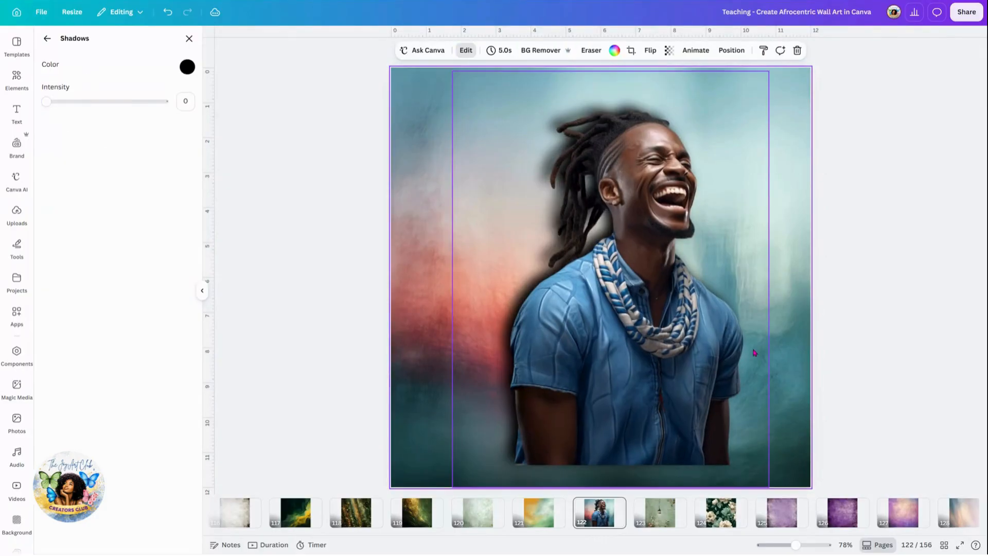
Step: Crop the empty strip below the man's cut-off torso and lower him onto the page's bottom edge
{"action": "left_click", "coordinate": [644, 428]}
{"action": "left_click_drag", "start_coordinate": [644, 428], "coordinate": [644, 386]}
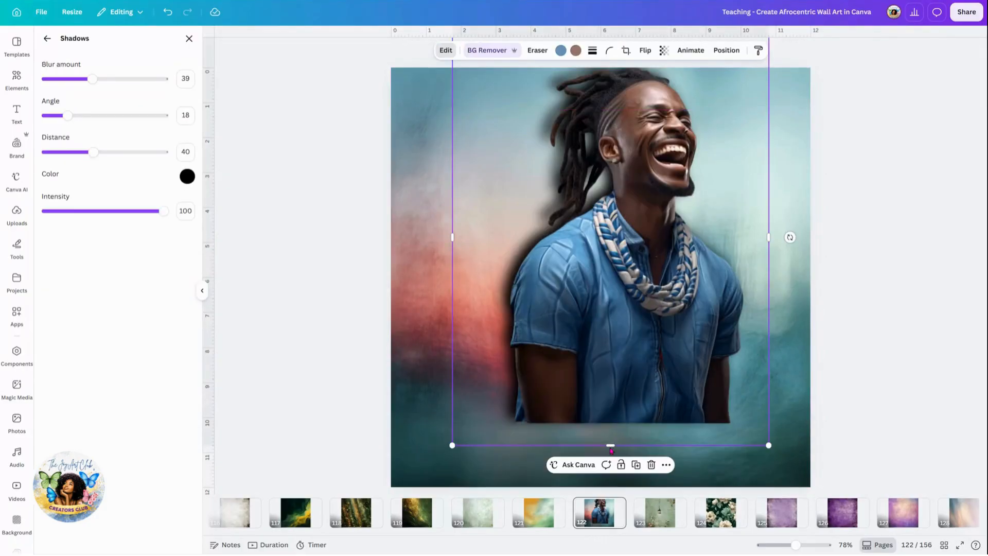
{"action": "left_click_drag", "start_coordinate": [608, 446], "coordinate": [609, 422]}
{"action": "left_click_drag", "start_coordinate": [624, 384], "coordinate": [612, 444]}
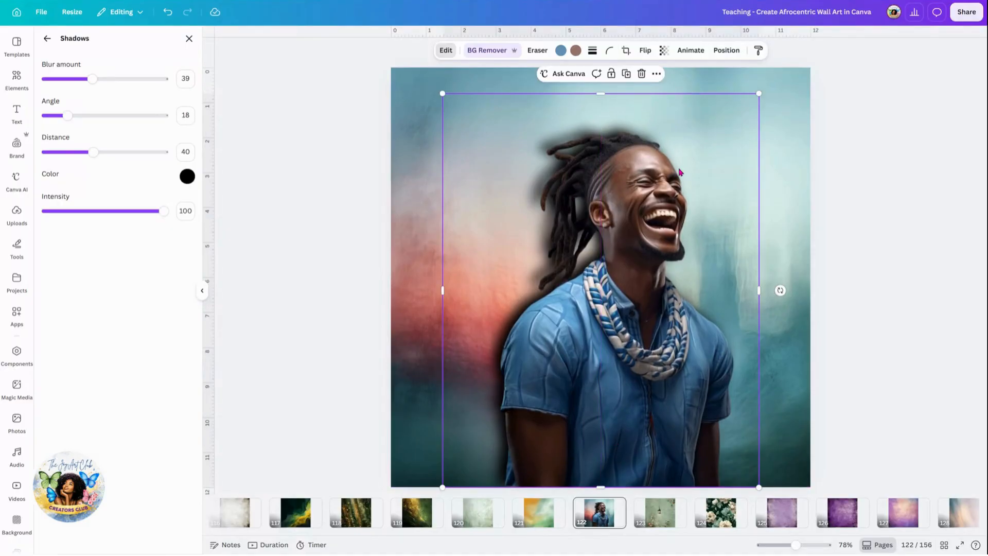
Step: Crop the empty areas above the man and on his left side, and enlarge him to nearly the full page height
{"action": "left_click_drag", "start_coordinate": [601, 95], "coordinate": [601, 114]}
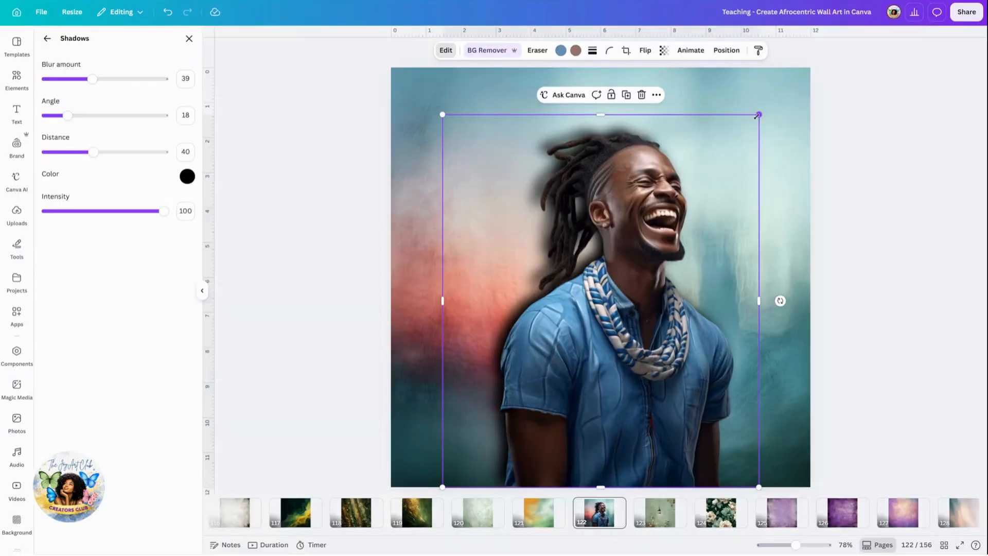
{"action": "left_click_drag", "start_coordinate": [781, 104], "coordinate": [812, 93]}
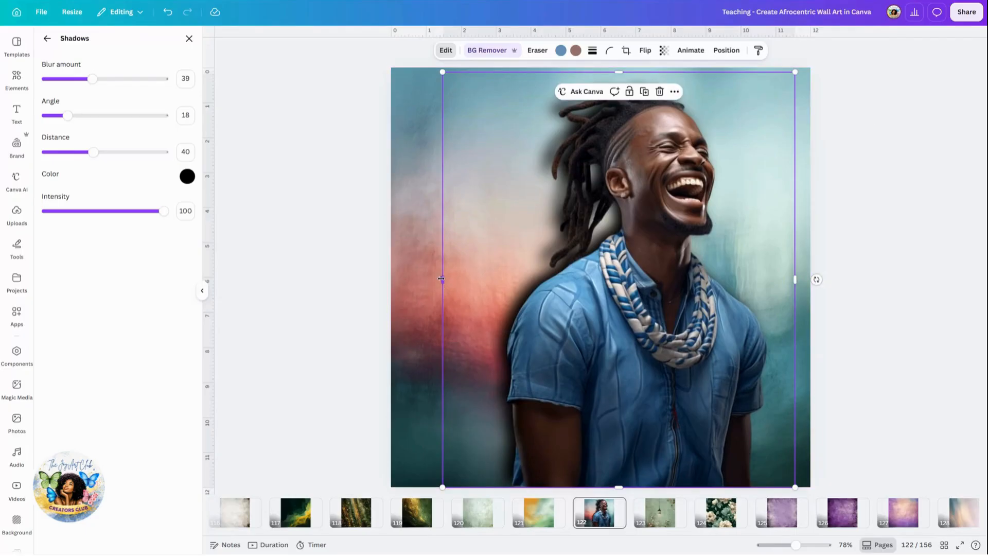
{"action": "left_click_drag", "start_coordinate": [441, 279], "coordinate": [483, 281]}
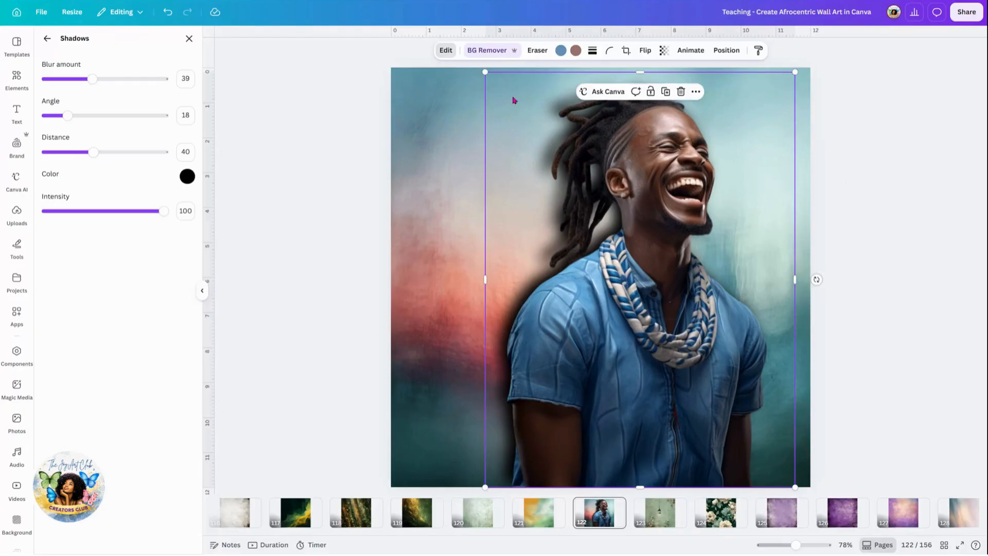
{"action": "left_click_drag", "start_coordinate": [641, 76], "coordinate": [643, 78]}
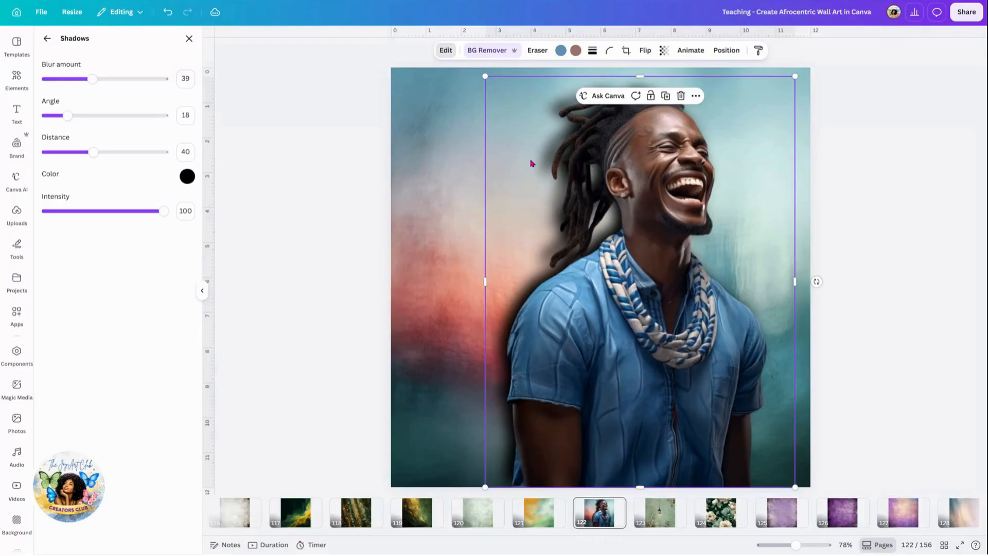
Step: Shift the man left toward the page centre and enlarge him slightly, then deselect him
{"action": "left_click_drag", "start_coordinate": [503, 155], "coordinate": [501, 159]}
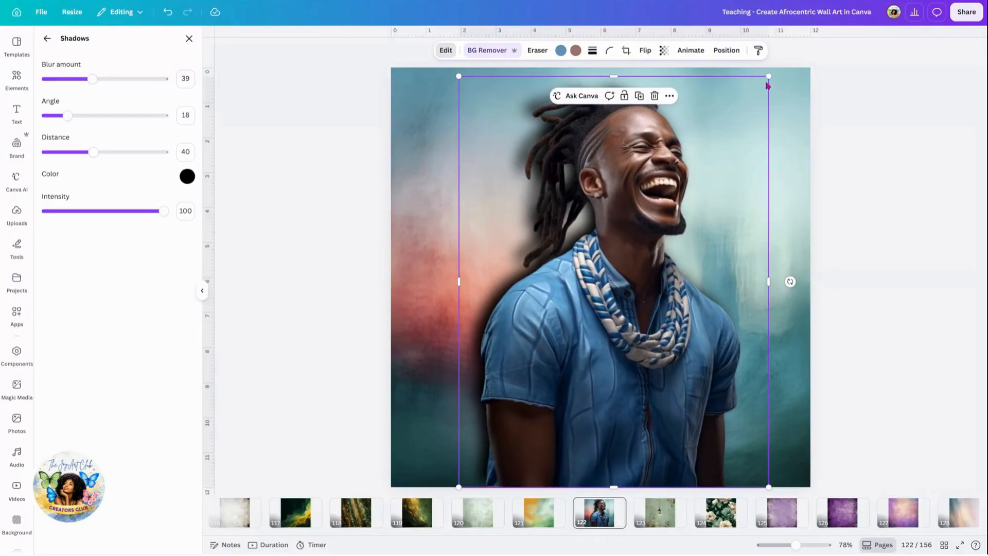
{"action": "left_click_drag", "start_coordinate": [772, 75], "coordinate": [776, 76]}
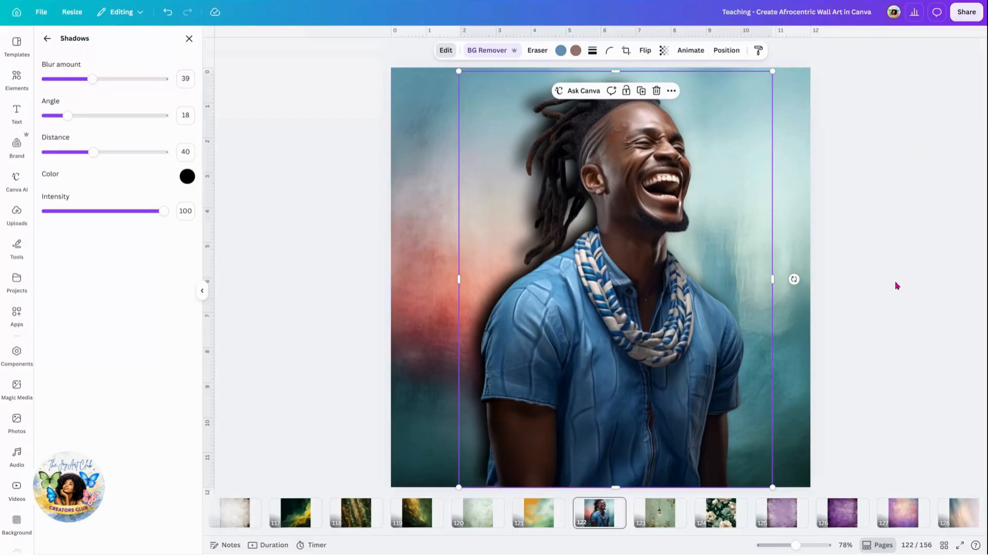
{"action": "left_click", "coordinate": [776, 278]}
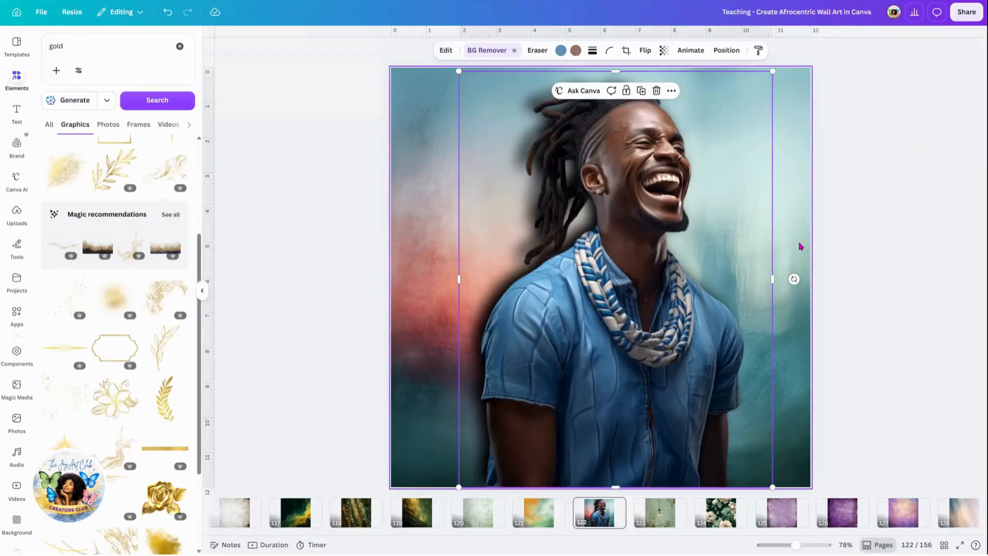
{"action": "left_click", "coordinate": [800, 245]}
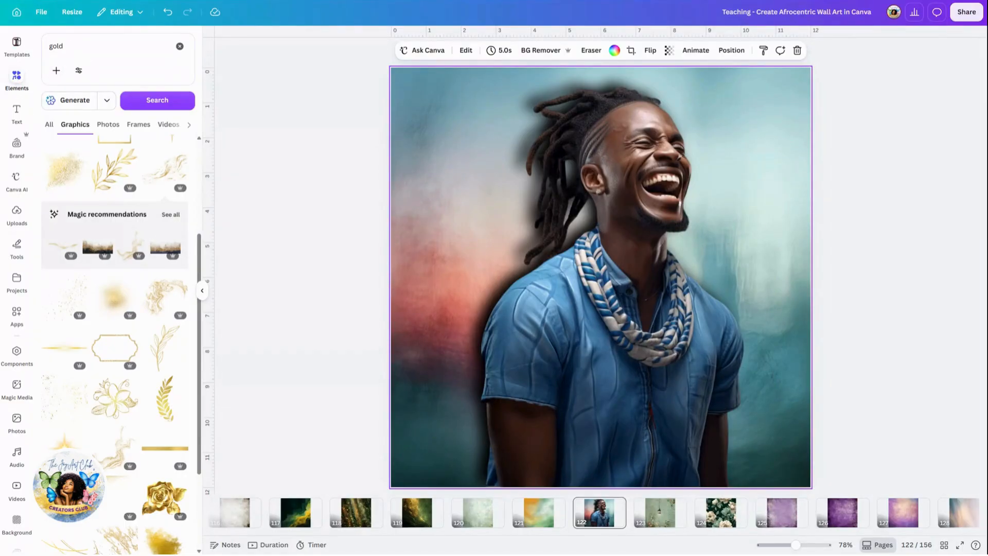
Step: Search the graphics for "blue glitter" and add the curved trail of blue glitter dots to the page
{"action": "left_click", "coordinate": [113, 46]}
{"action": "type", "text": "blue g"}
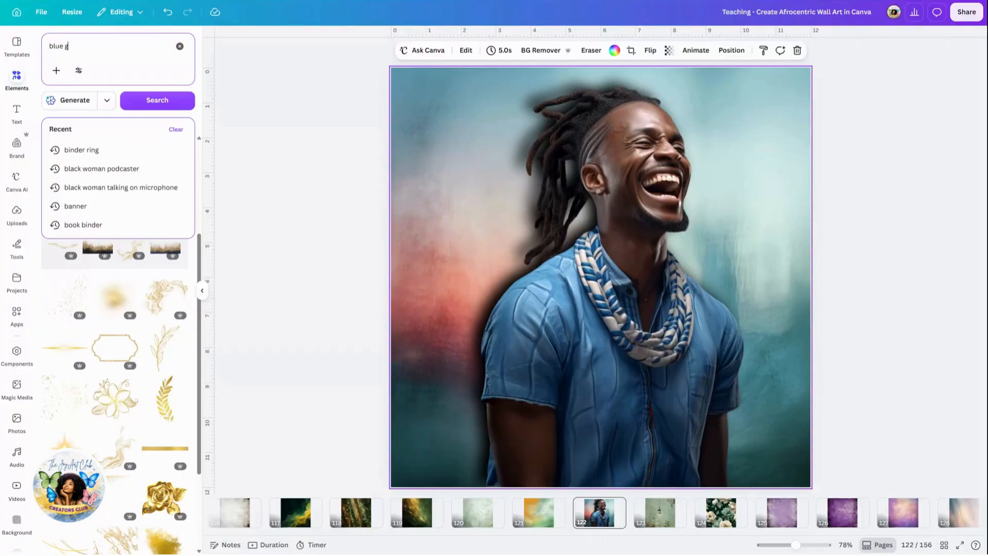
{"action": "type", "text": "litter"}
{"action": "key", "text": "Return"}
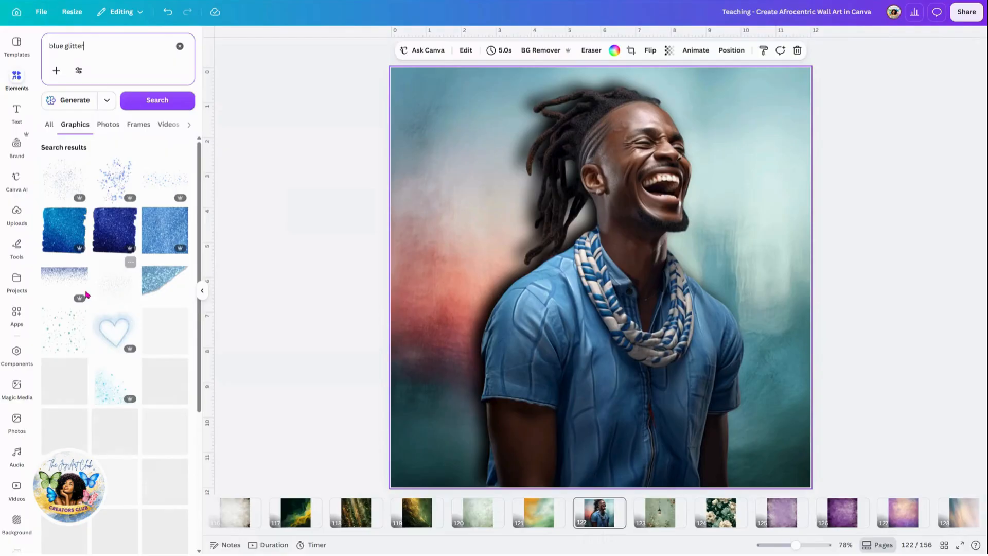
{"action": "scroll", "coordinate": [106, 396], "scroll_direction": "down", "scroll_amount": 3}
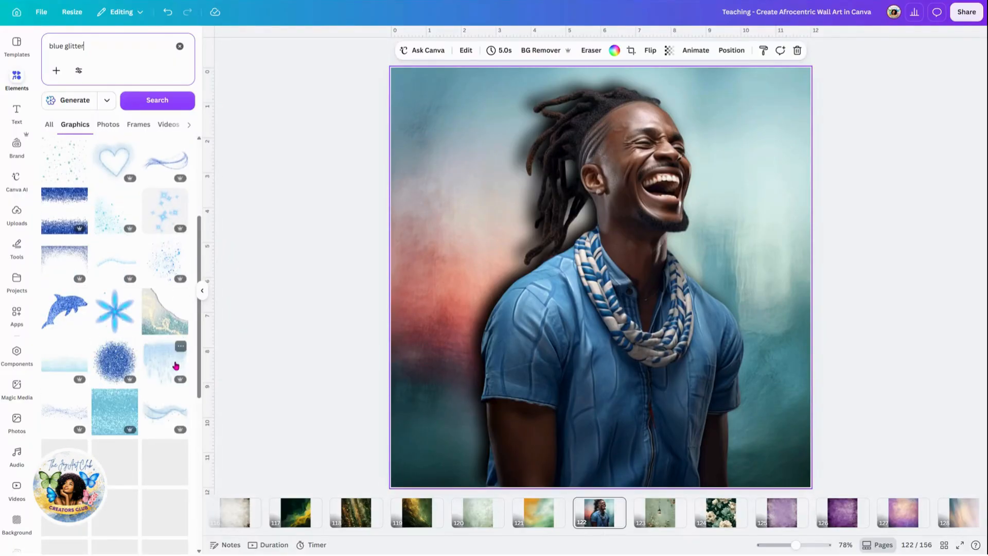
{"action": "scroll", "coordinate": [167, 350], "scroll_direction": "down", "scroll_amount": 3}
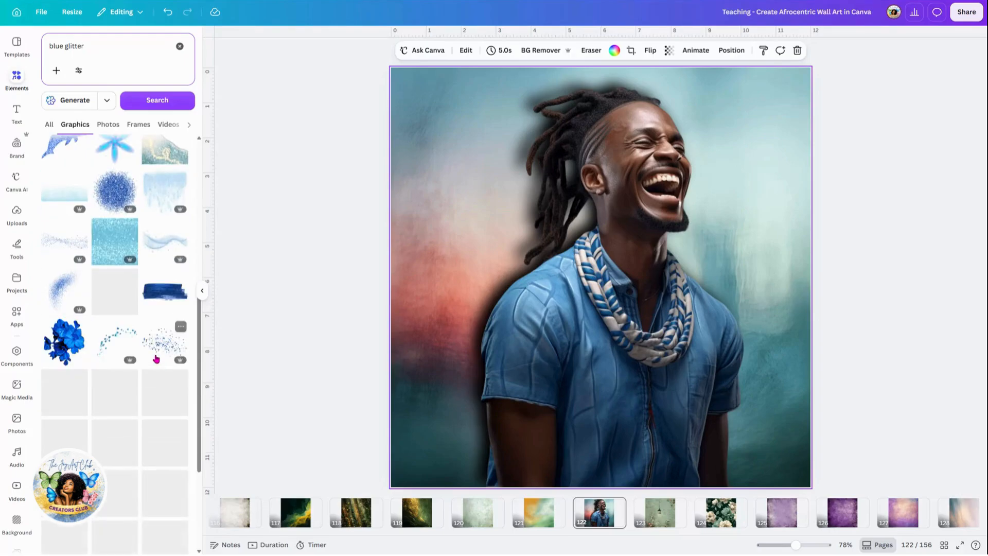
{"action": "scroll", "coordinate": [156, 356], "scroll_direction": "down", "scroll_amount": 1}
{"action": "left_click", "coordinate": [113, 296]}
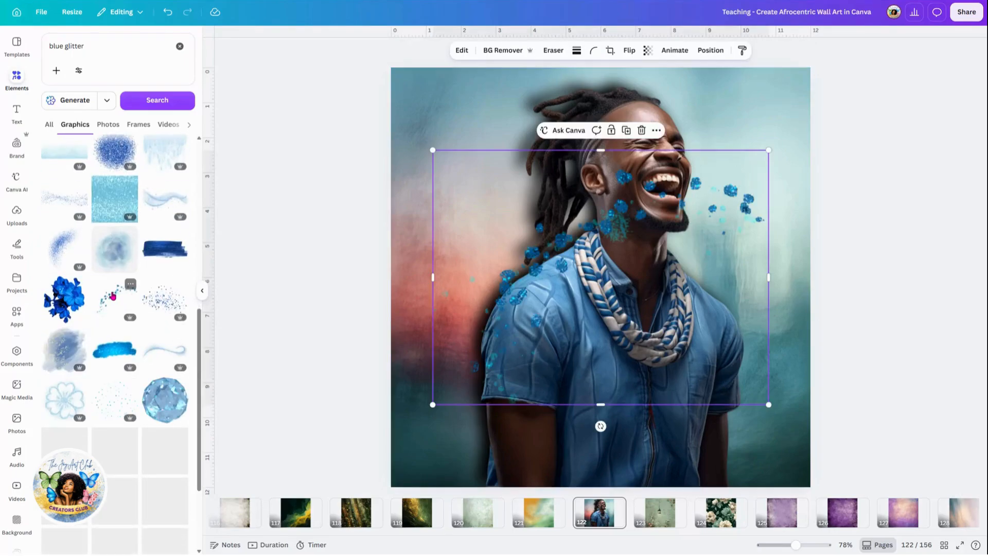
Step: Enlarge the blue glitter trail across the upper part of the page and send it to the back, behind the man
{"action": "left_click_drag", "start_coordinate": [488, 174], "coordinate": [417, 179]}
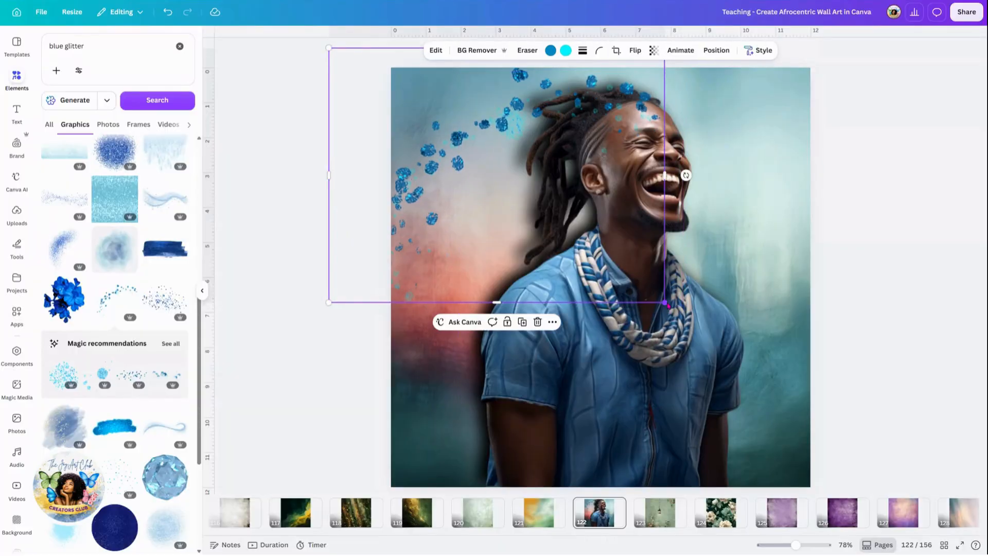
{"action": "left_click_drag", "start_coordinate": [661, 299], "coordinate": [811, 413]}
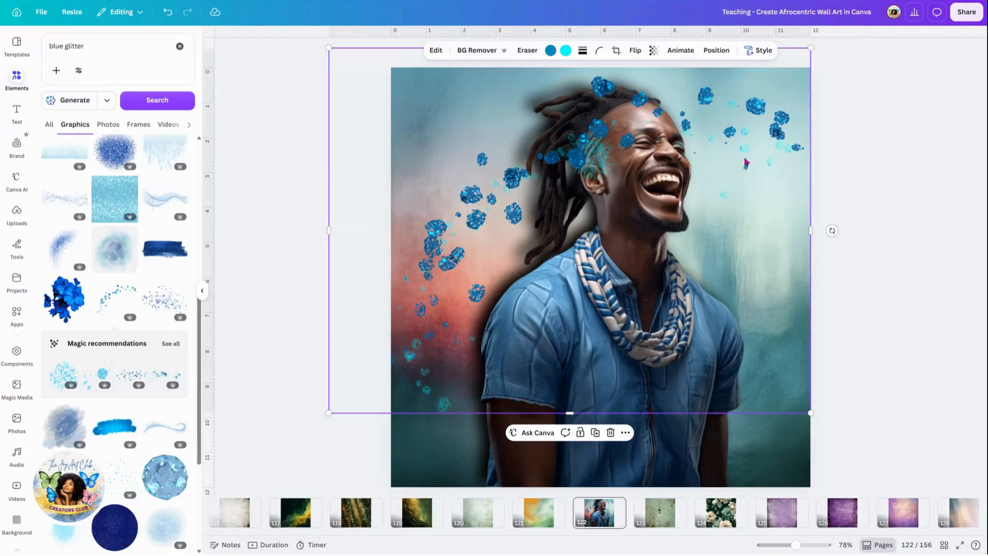
{"action": "right_click", "coordinate": [754, 153]}
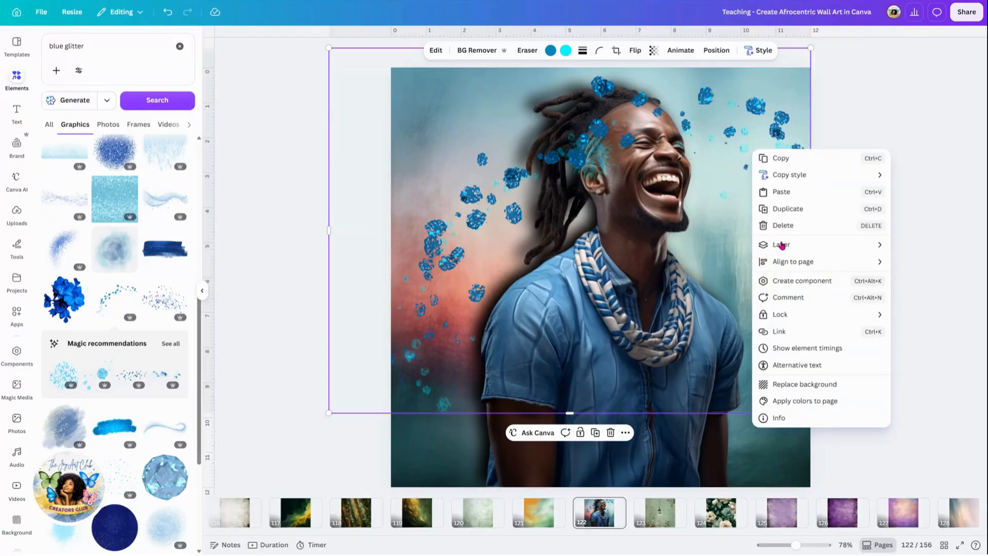
{"action": "mouse_move", "coordinate": [781, 245]}
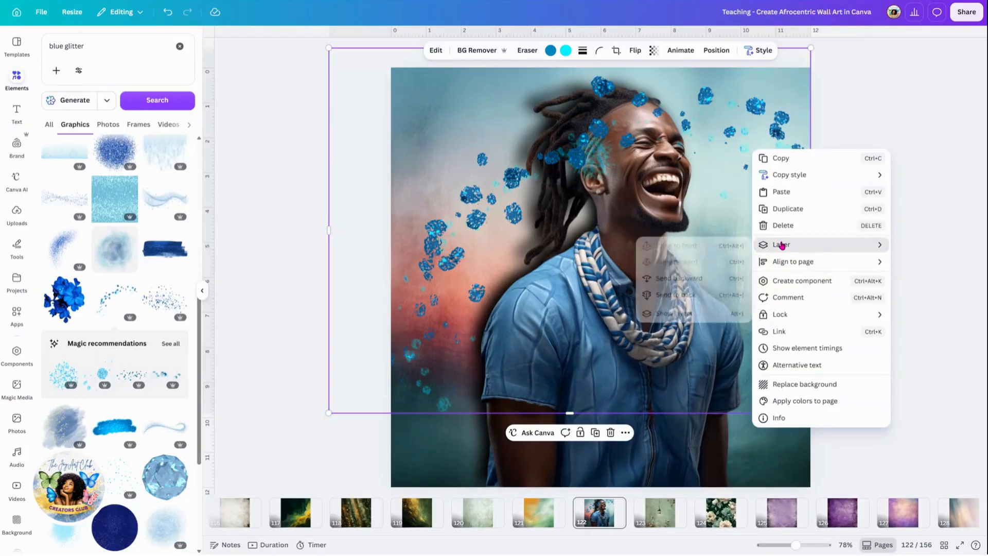
{"action": "left_click", "coordinate": [673, 298]}
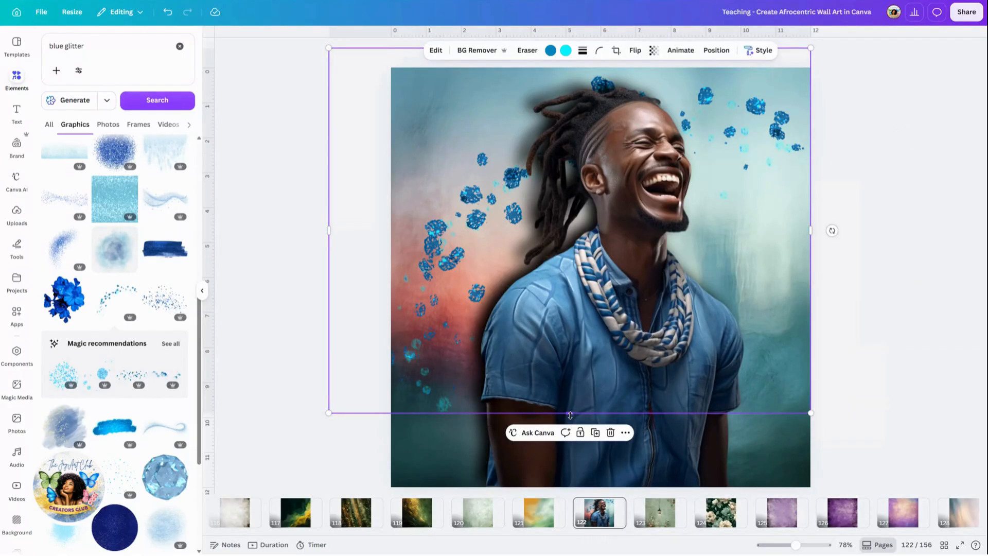
Step: Fit the glitter trail to the page's bottom and left edges, and go to page 121
{"action": "left_click_drag", "start_coordinate": [551, 413], "coordinate": [579, 487]}
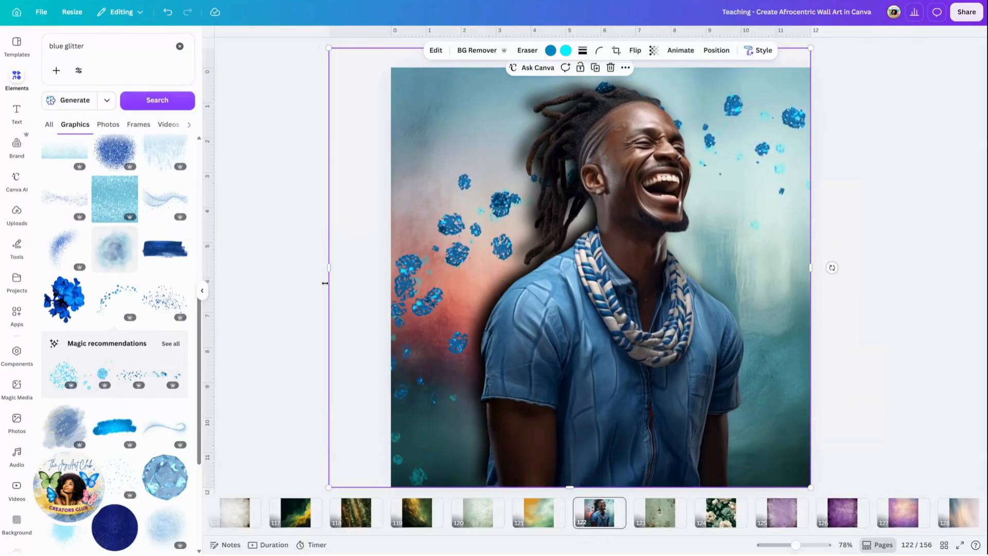
{"action": "left_click_drag", "start_coordinate": [368, 268], "coordinate": [400, 288]}
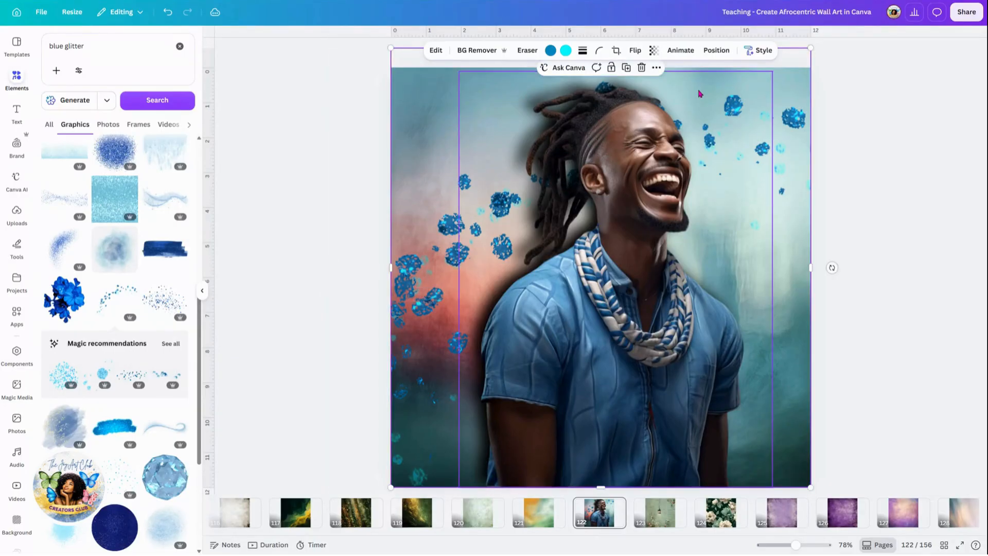
{"action": "key", "text": "Page_Up"}
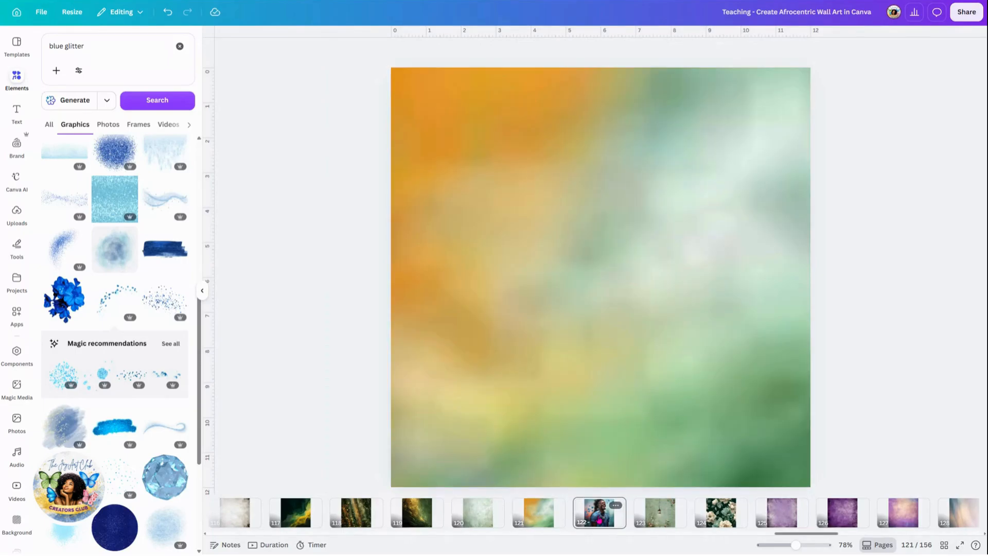
Step: On page 122, duplicate the blue glitter trail and move the copy down over the lower part of the man
{"action": "left_click", "coordinate": [600, 512]}
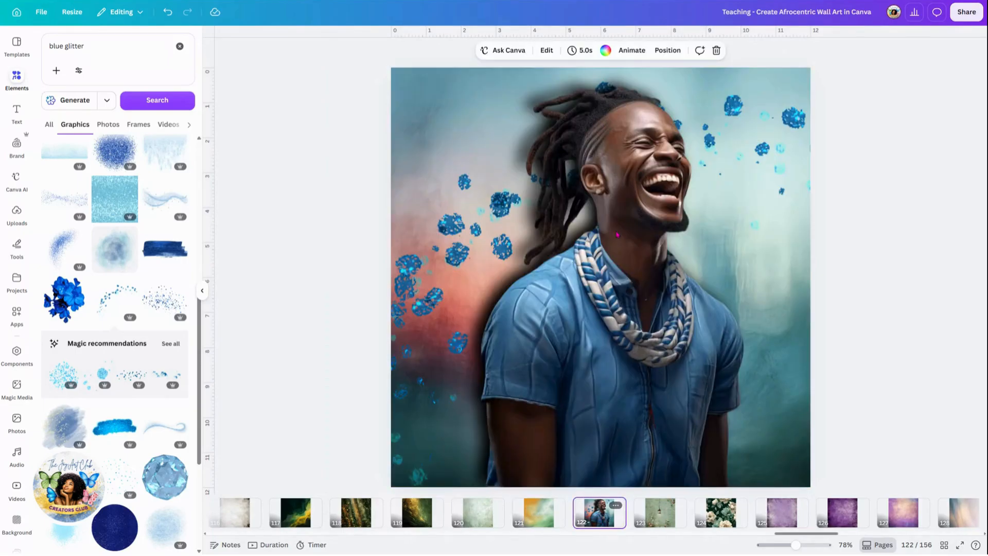
{"action": "left_click", "coordinate": [674, 146]}
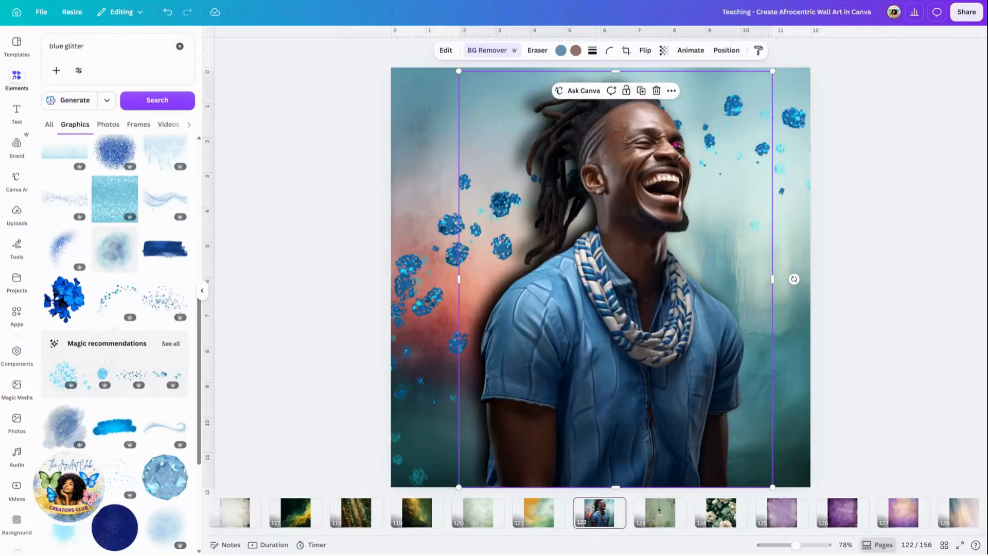
{"action": "left_click", "coordinate": [799, 122]}
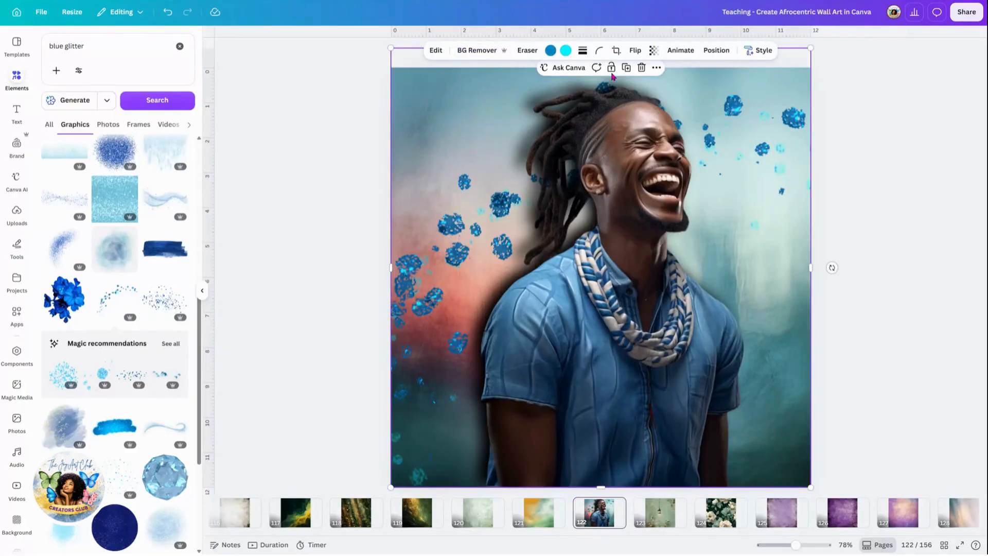
{"action": "left_click", "coordinate": [627, 71]}
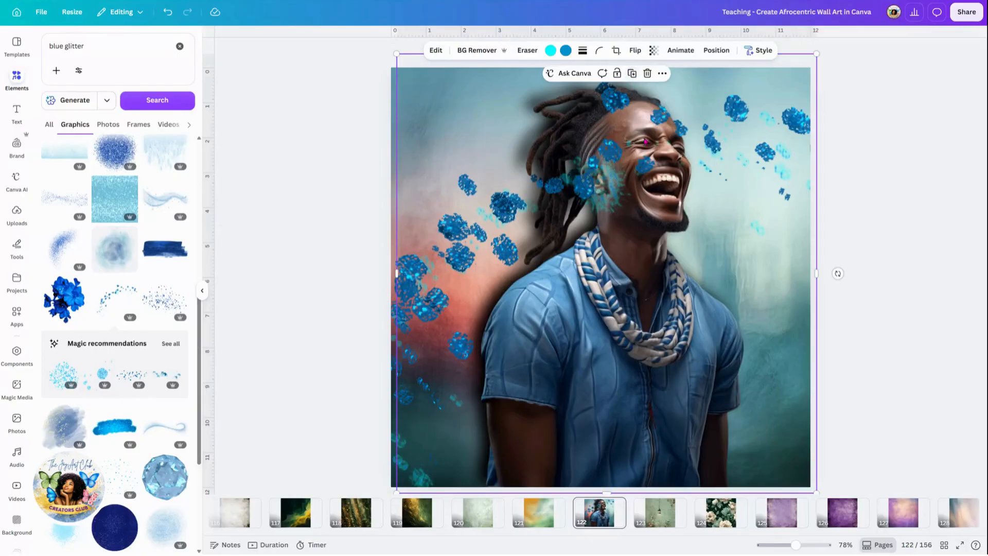
{"action": "left_click_drag", "start_coordinate": [659, 273], "coordinate": [684, 410]}
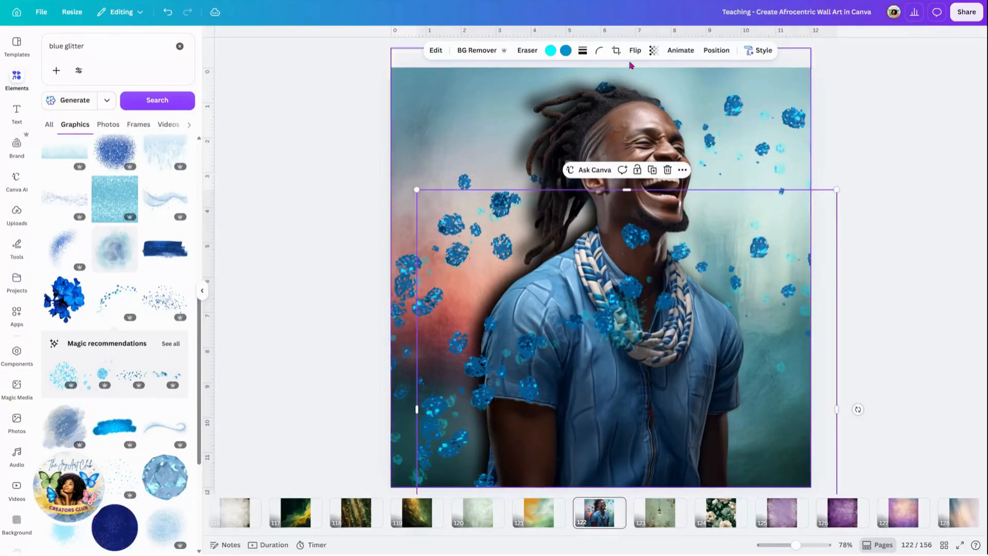
Step: Flip the copied glitter trail horizontally and vertically, move it up so it curves across the page's lower right, and deselect it
{"action": "left_click", "coordinate": [636, 50]}
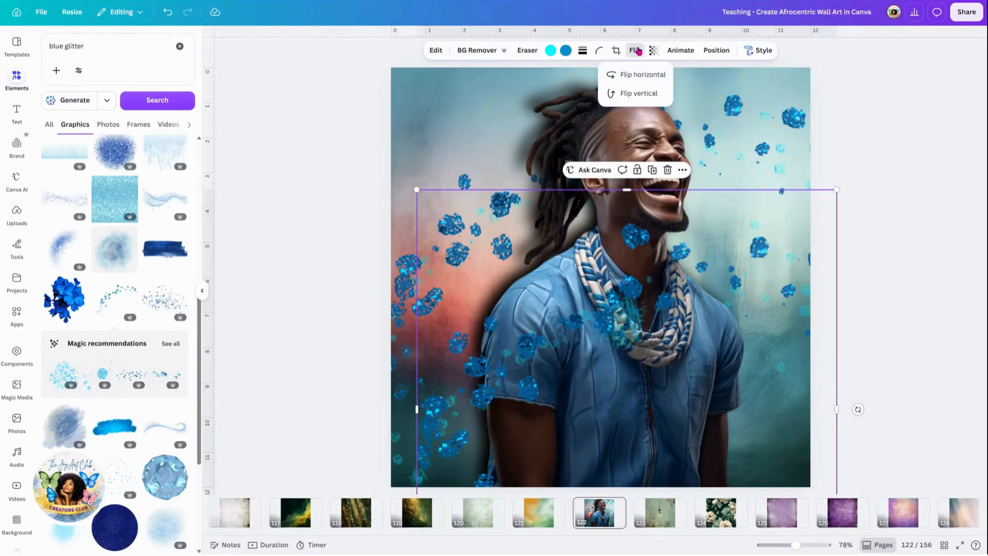
{"action": "left_click", "coordinate": [635, 75]}
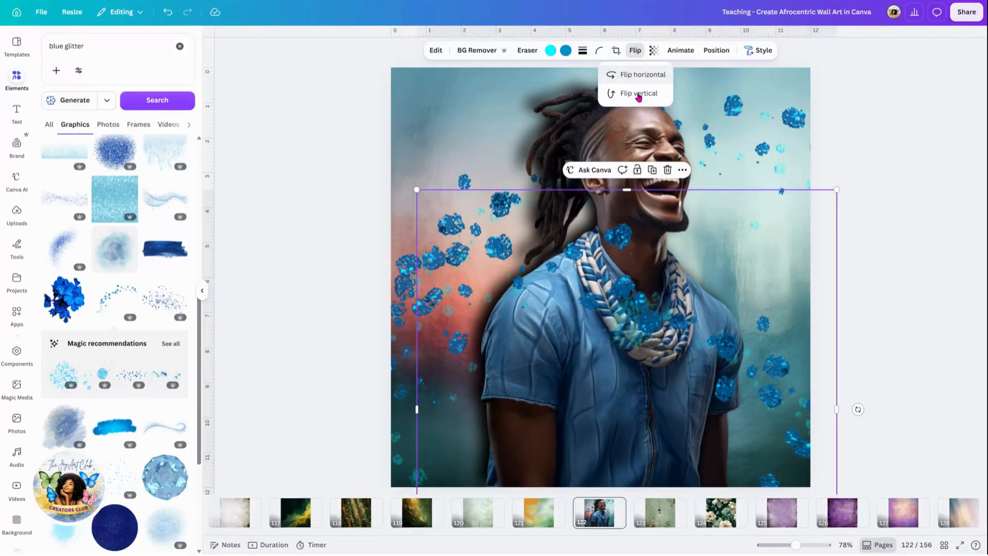
{"action": "left_click", "coordinate": [638, 94]}
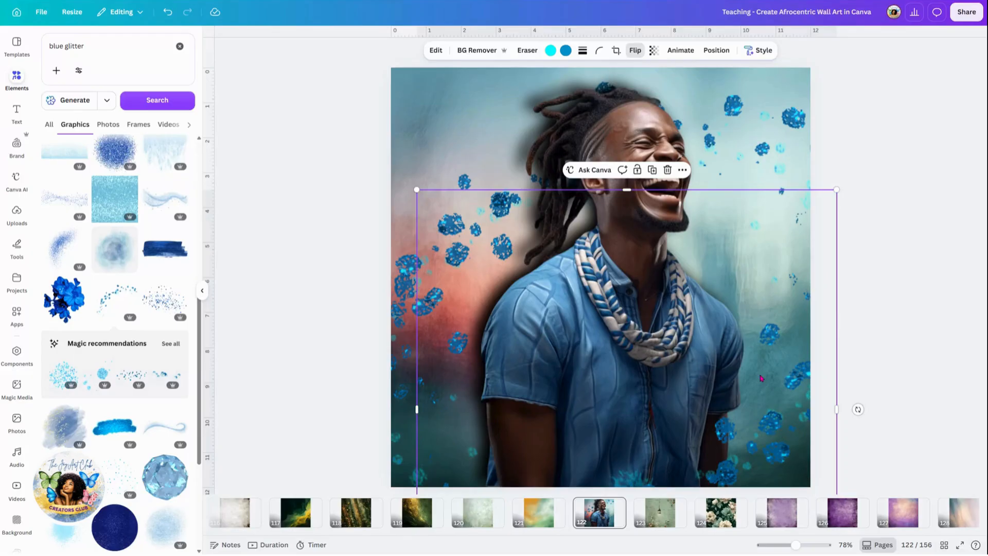
{"action": "left_click_drag", "start_coordinate": [777, 427], "coordinate": [756, 338]}
{"action": "left_click", "coordinate": [935, 346]}
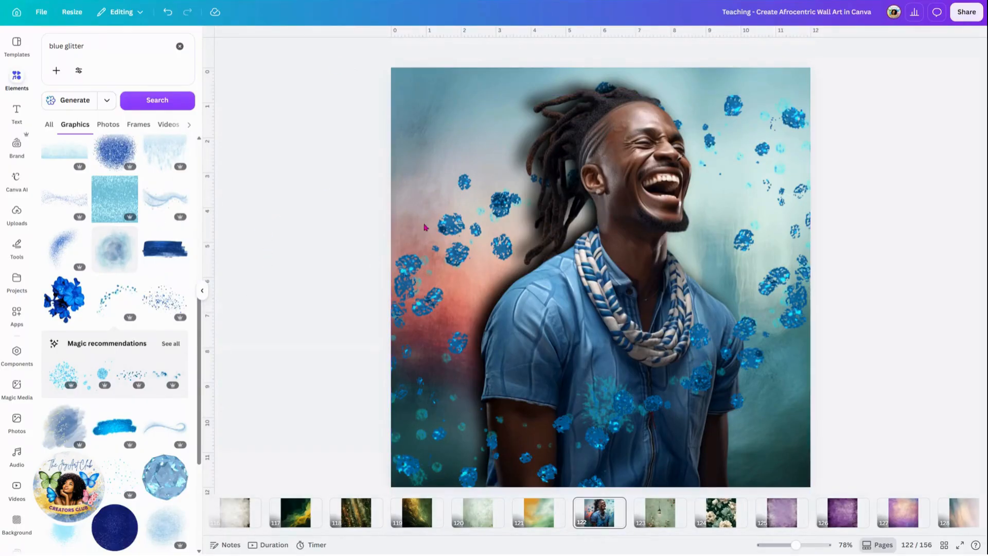
Step: Recolour the copied trail's darker blue to the peach photo colour, comparing it with the dusty red
{"action": "left_click", "coordinate": [775, 262]}
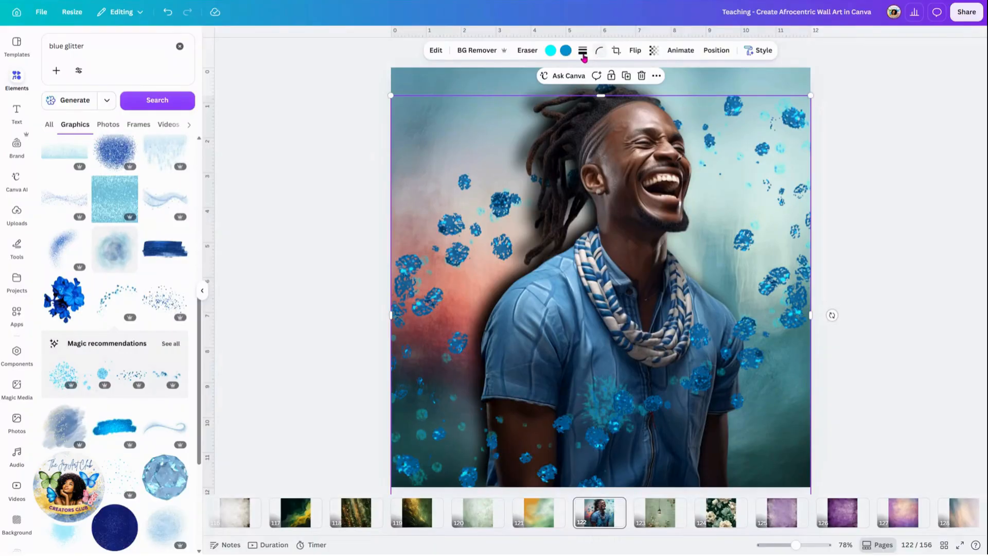
{"action": "left_click", "coordinate": [567, 54]}
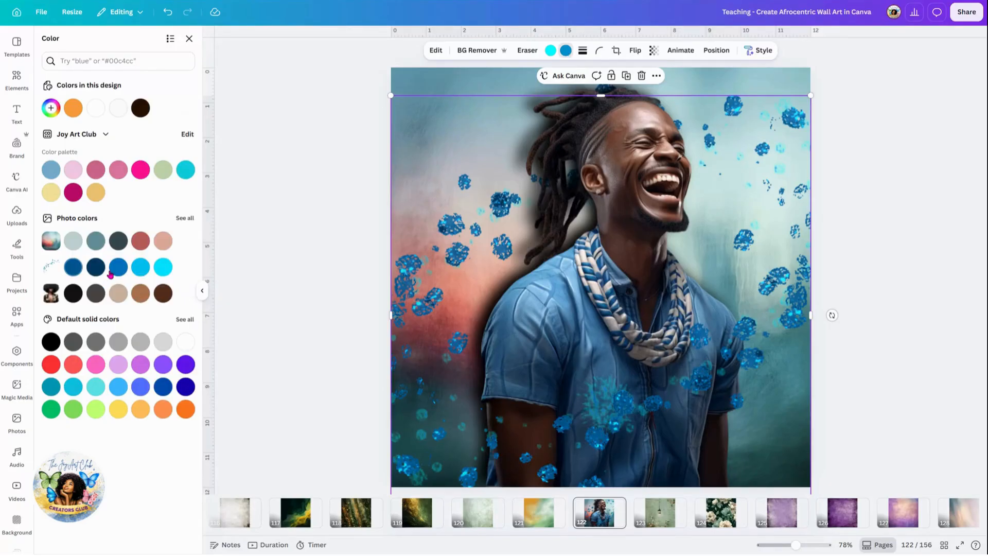
{"action": "left_click", "coordinate": [140, 242]}
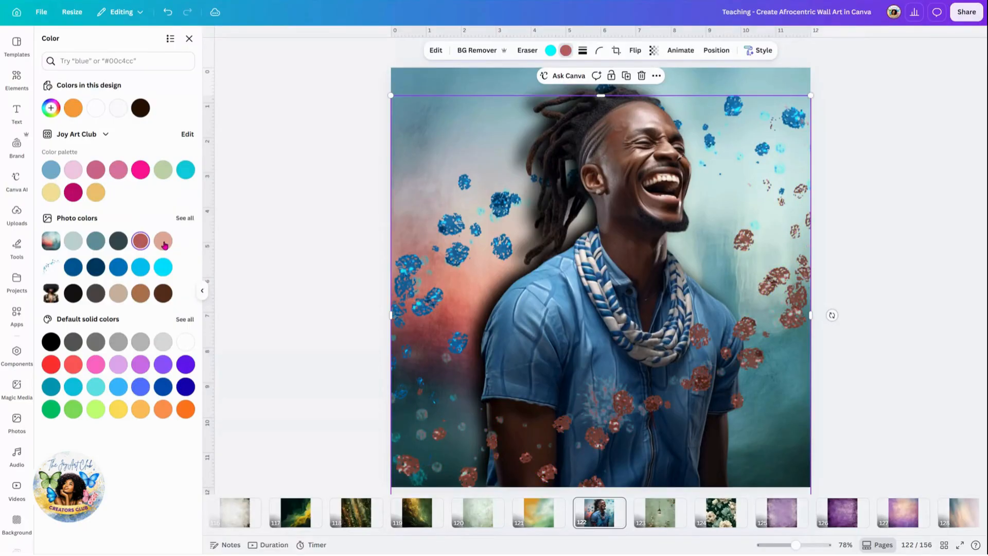
{"action": "left_click", "coordinate": [164, 242]}
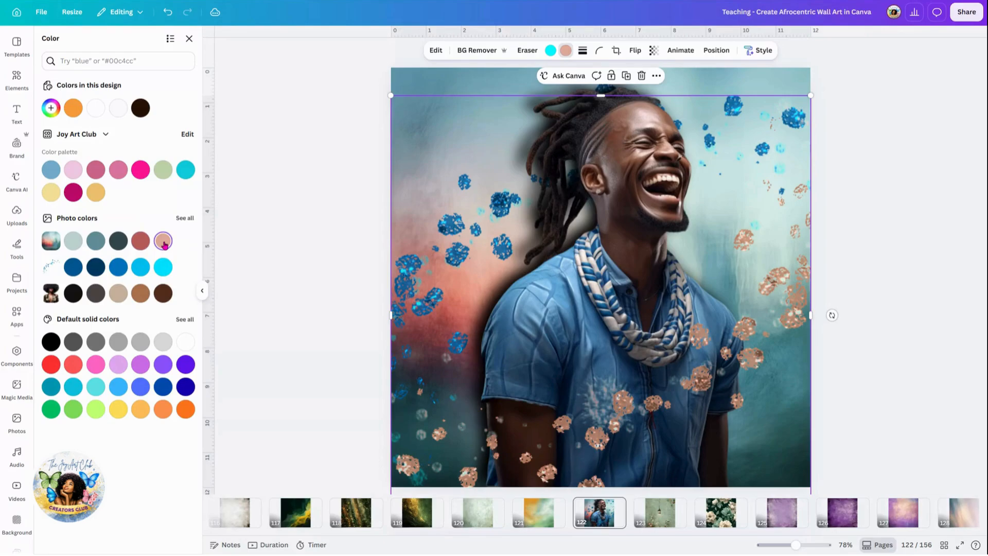
{"action": "left_click", "coordinate": [140, 242]}
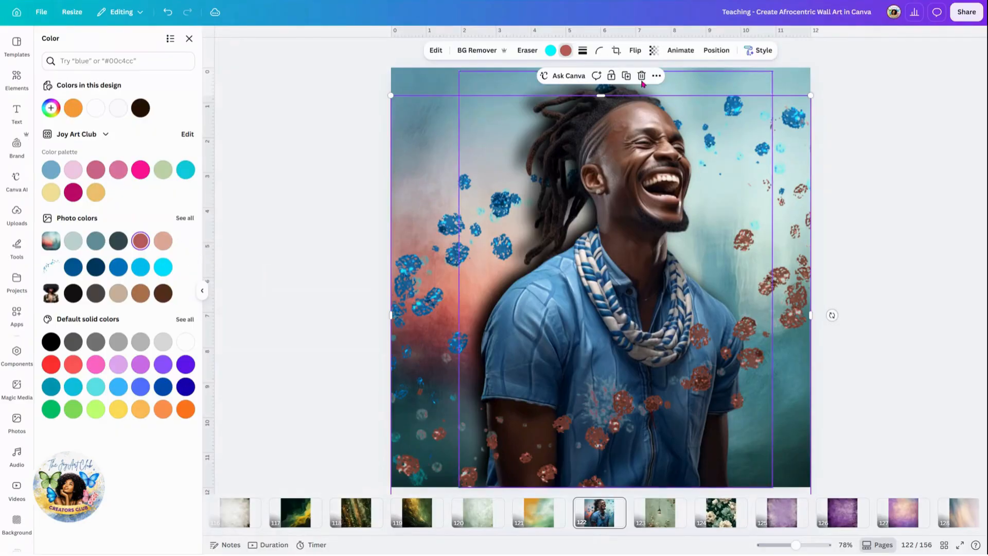
{"action": "left_click", "coordinate": [166, 242]}
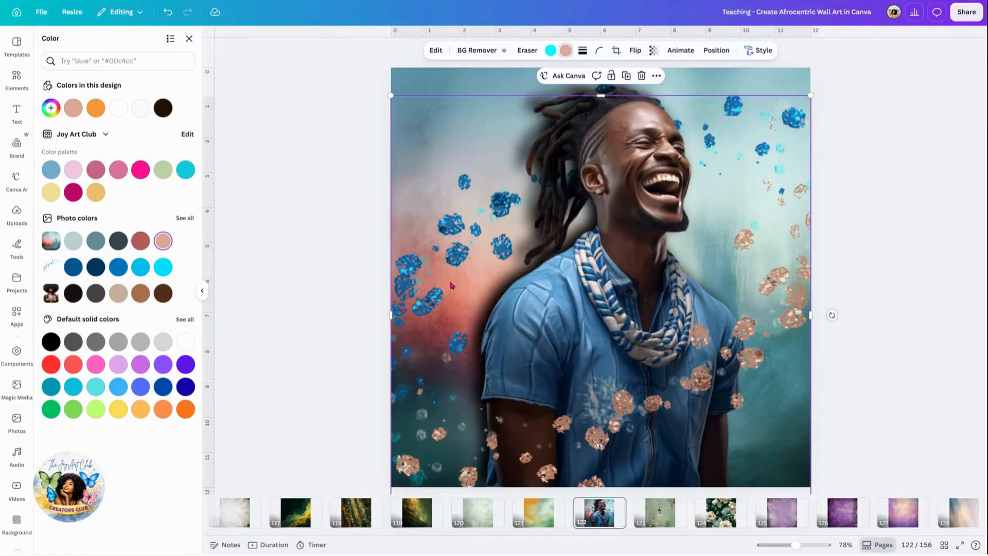
Step: Nudge the peach glitter trail up slightly, keeping it aligned with the page sides, and deselect it
{"action": "left_click_drag", "start_coordinate": [749, 405], "coordinate": [745, 390]}
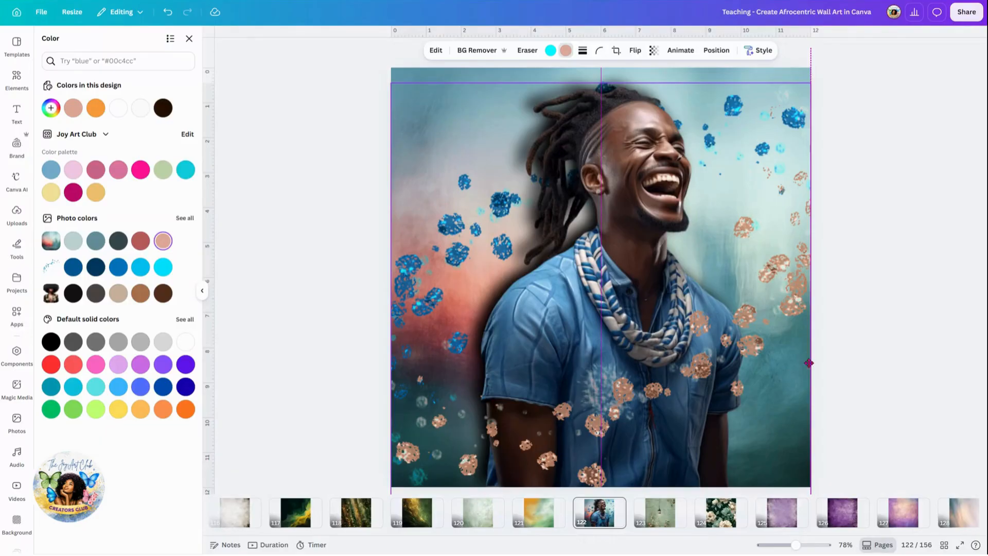
{"action": "left_click", "coordinate": [188, 39]}
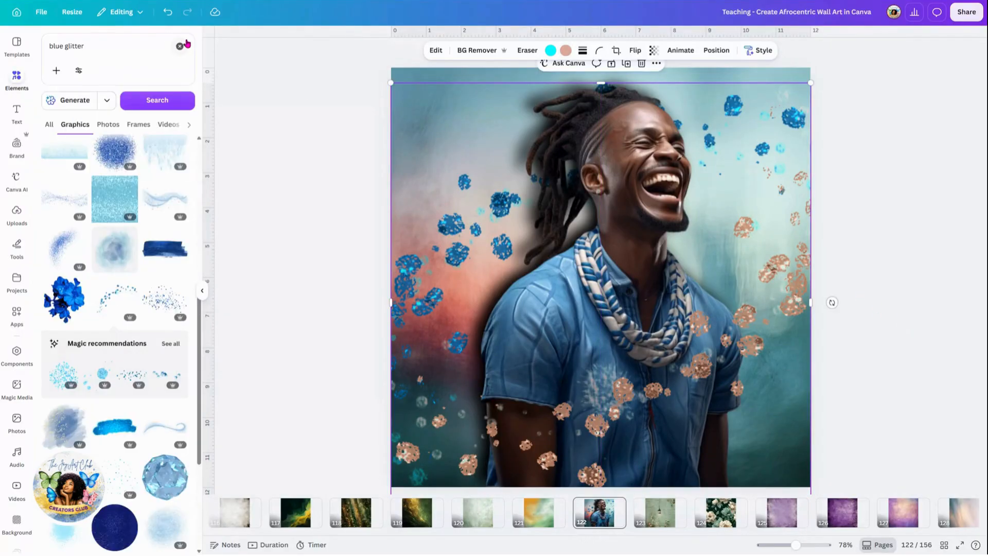
{"action": "left_click", "coordinate": [293, 133]}
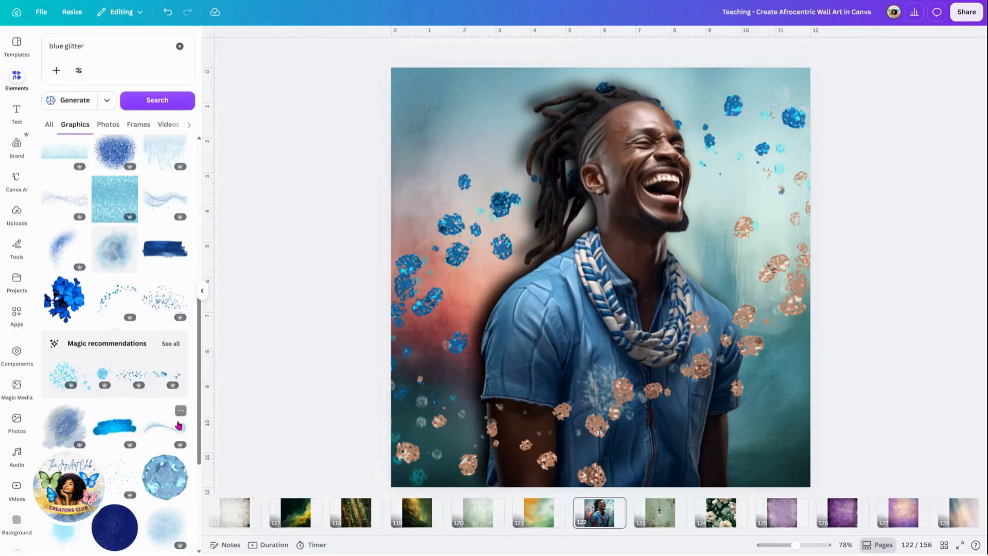
Step: Try the round light-blue gem graphic as a backdrop behind the man's head, and delete it again
{"action": "scroll", "coordinate": [170, 407], "scroll_direction": "down", "scroll_amount": 2}
{"action": "left_click", "coordinate": [163, 404]}
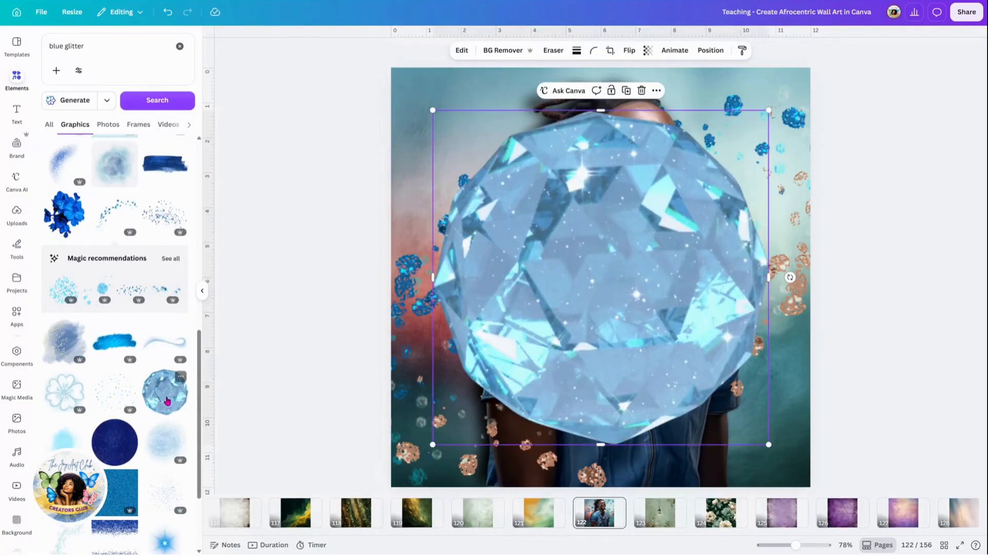
{"action": "left_click_drag", "start_coordinate": [574, 294], "coordinate": [562, 260]}
{"action": "right_click", "coordinate": [563, 261]}
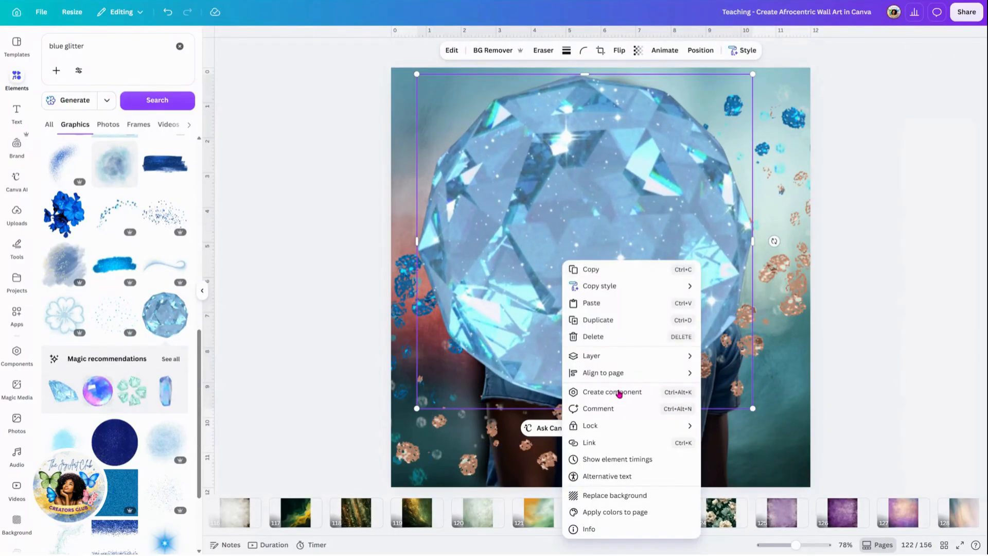
{"action": "mouse_move", "coordinate": [632, 363]}
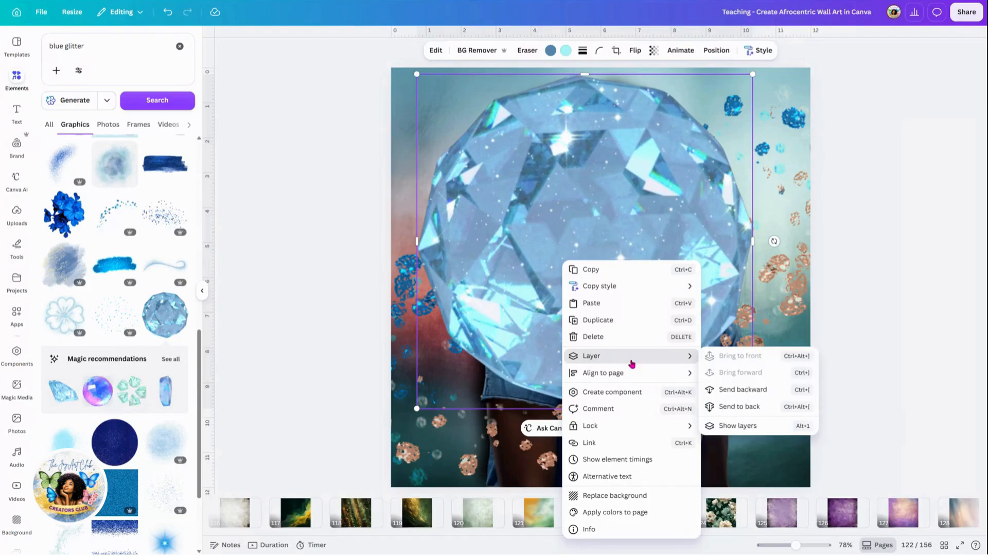
{"action": "left_click", "coordinate": [748, 406]}
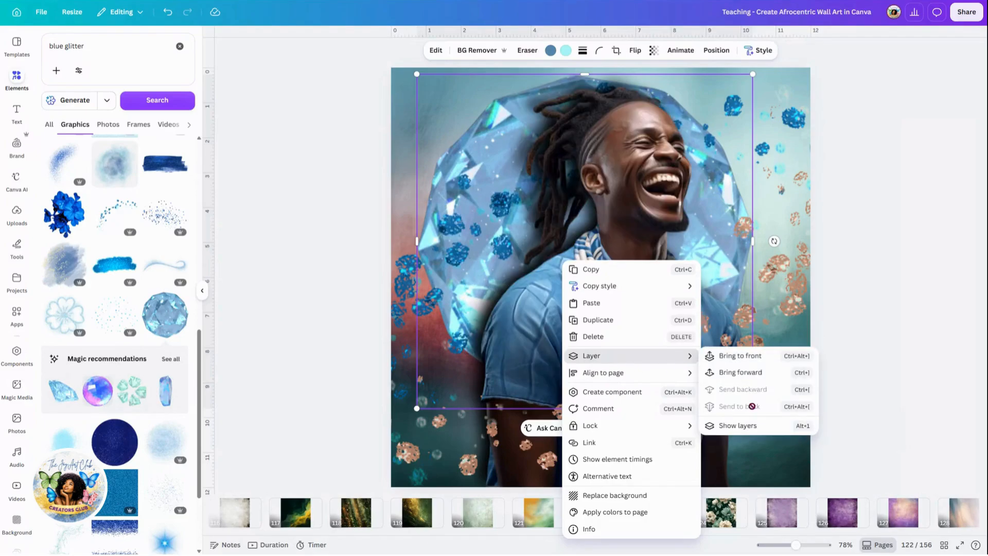
{"action": "left_click", "coordinate": [455, 119]}
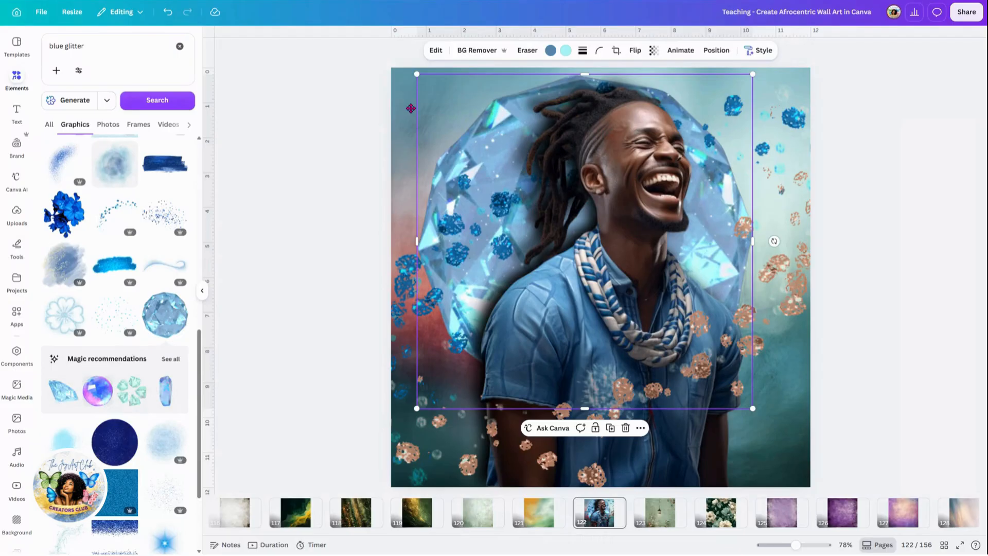
{"action": "mouse_move", "coordinate": [493, 117]}
{"action": "left_mouse_down"}
{"action": "mouse_move", "coordinate": [418, 127]}
{"action": "mouse_move", "coordinate": [520, 124]}
{"action": "mouse_move", "coordinate": [509, 120]}
{"action": "left_mouse_up"}
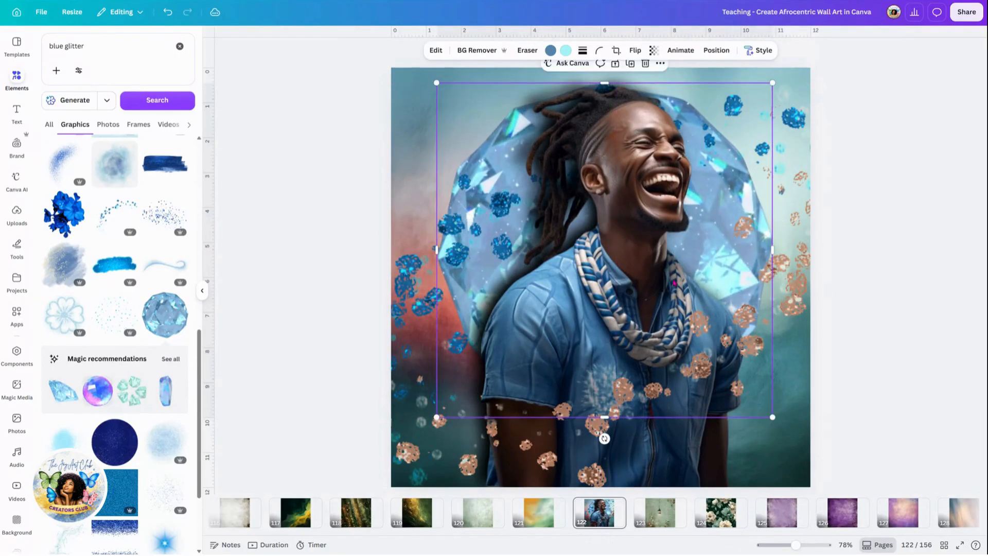
{"action": "left_click", "coordinate": [645, 63]}
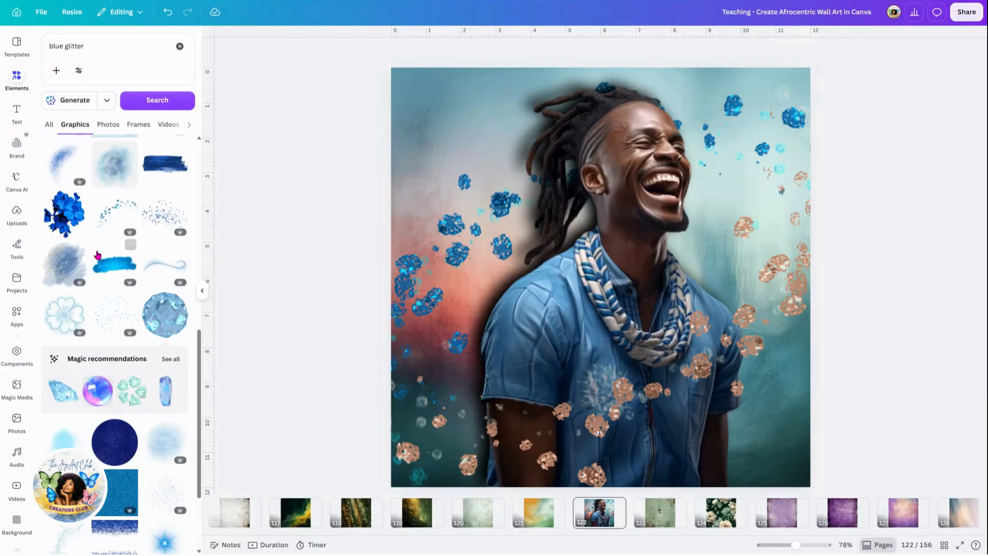
Step: Add the bright blue glitter brush stroke and enlarge it across nearly the full width of the page's upper part
{"action": "left_click", "coordinate": [115, 265]}
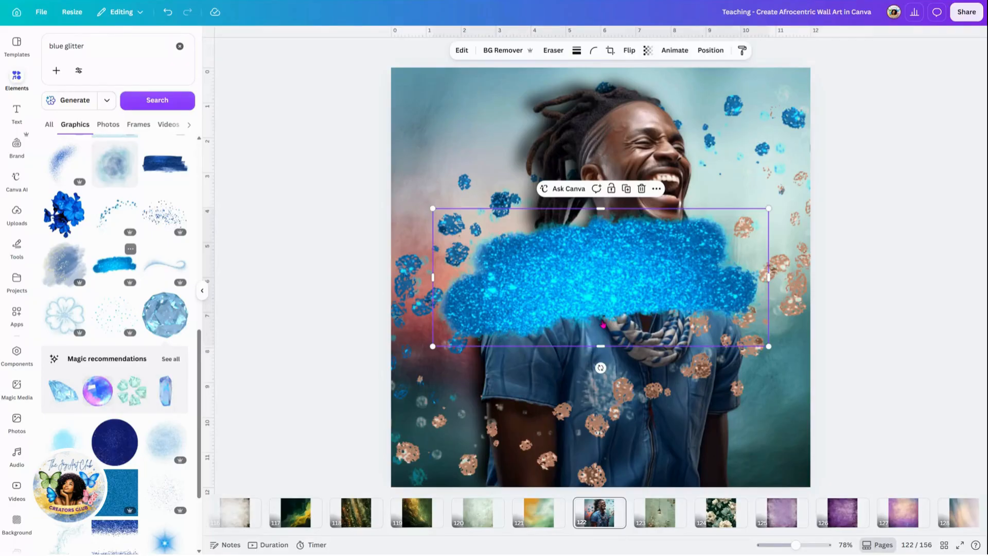
{"action": "left_click_drag", "start_coordinate": [600, 160], "coordinate": [598, 147]}
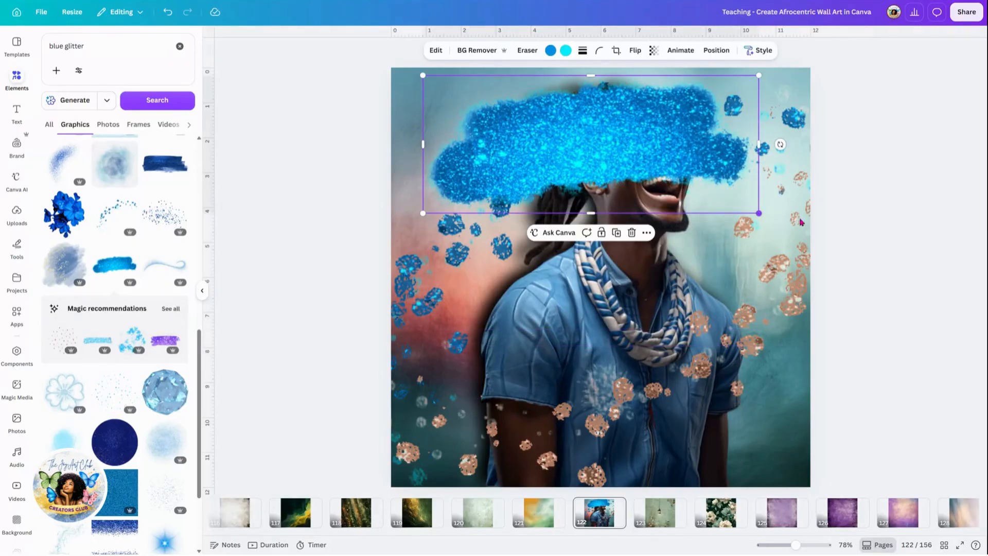
{"action": "left_click_drag", "start_coordinate": [801, 222], "coordinate": [806, 234]}
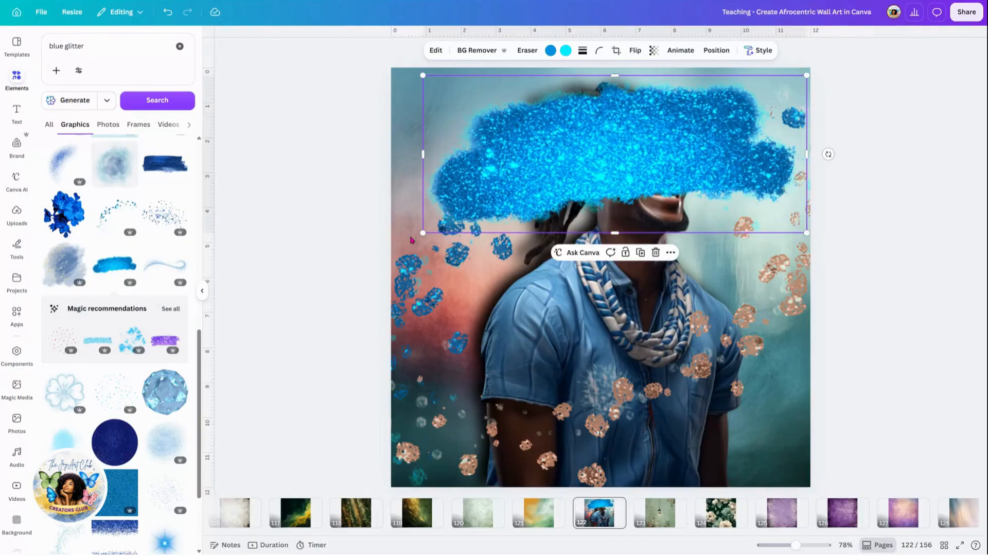
{"action": "left_click_drag", "start_coordinate": [422, 233], "coordinate": [398, 239]}
Step: Send the blue glitter brush stroke to the back, behind the man and the glitter trails
{"action": "right_click", "coordinate": [552, 191]}
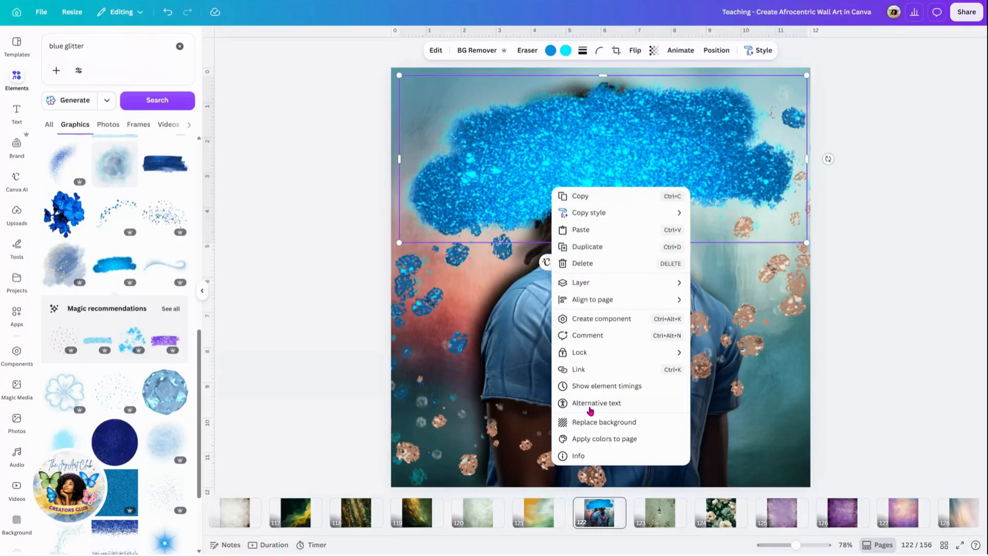
{"action": "mouse_move", "coordinate": [596, 288]}
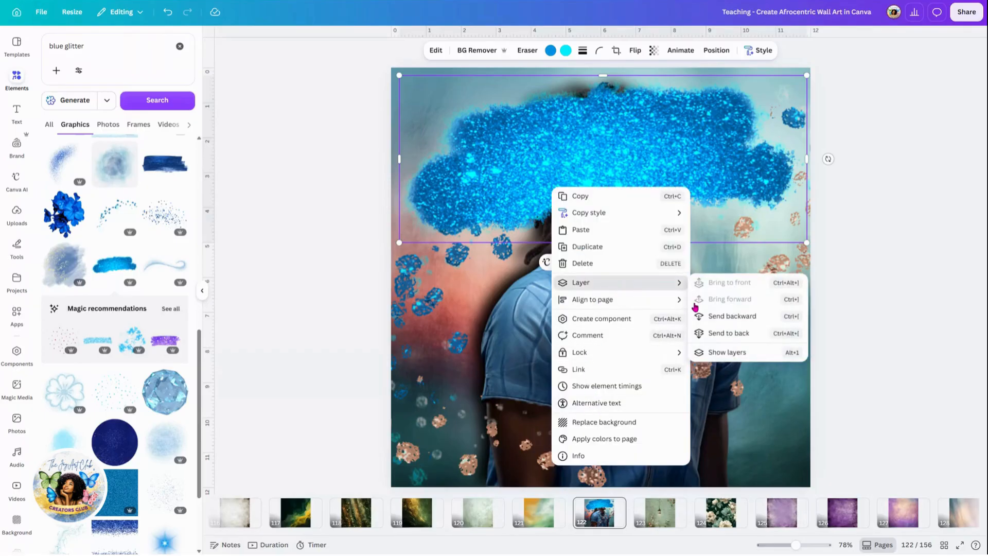
{"action": "left_click", "coordinate": [736, 333]}
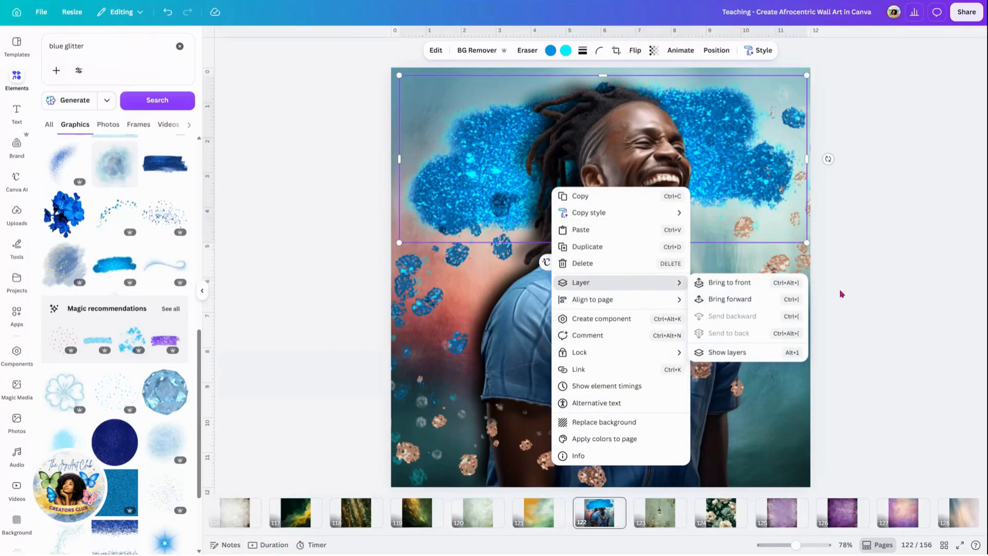
{"action": "left_click", "coordinate": [897, 278]}
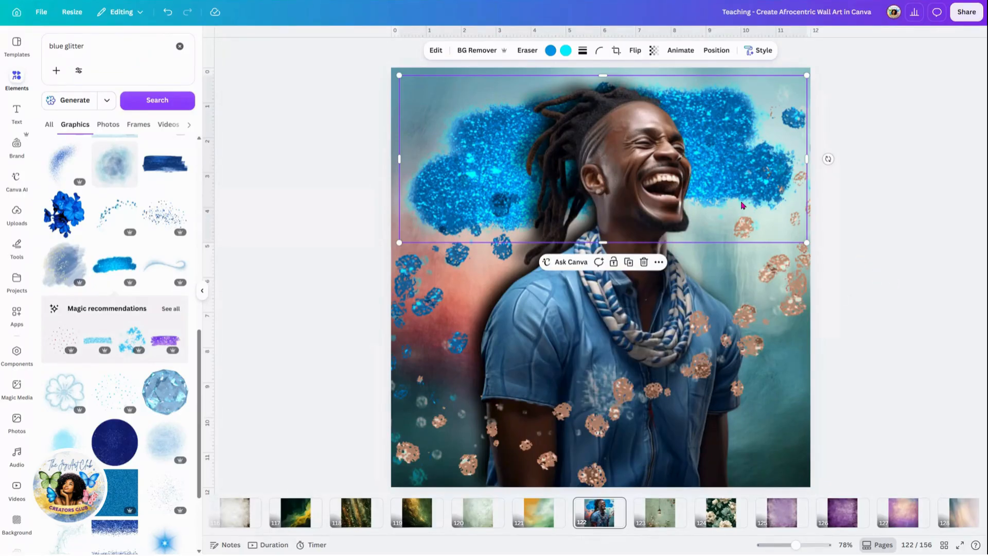
Step: Recolour the brush stroke's darker blue to the lighter bright blue from its photo colours, after trying the muted teal
{"action": "left_click", "coordinate": [551, 51]}
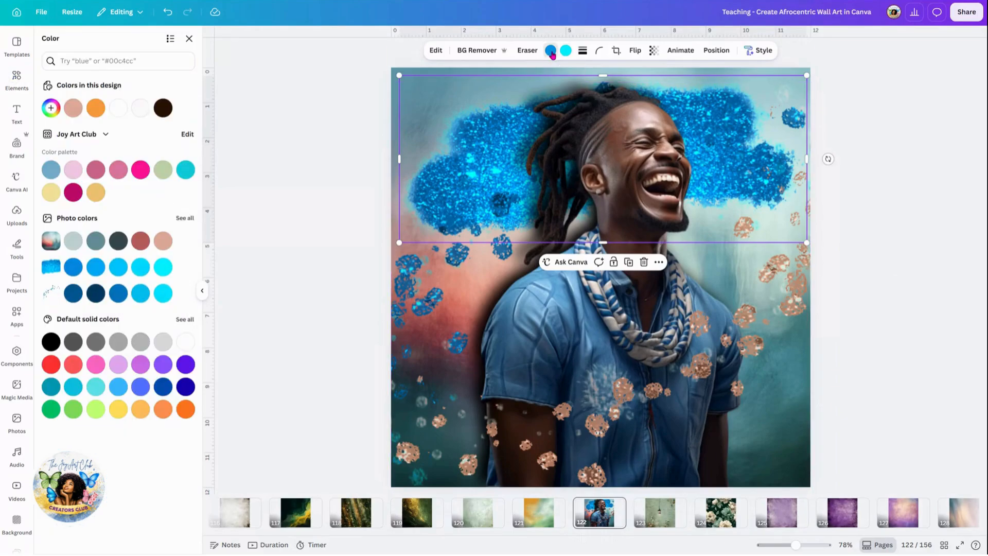
{"action": "left_click", "coordinate": [96, 243]}
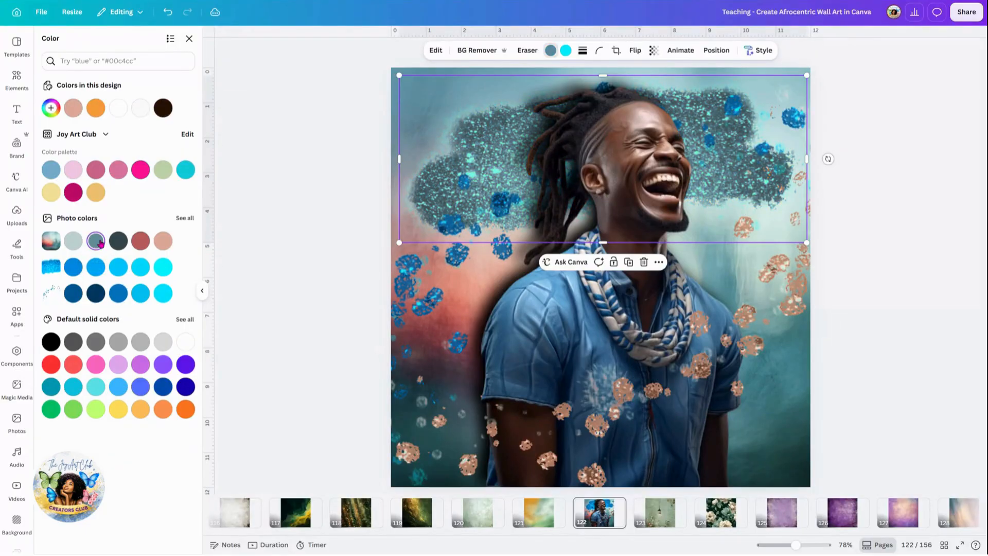
{"action": "left_click", "coordinate": [97, 268]}
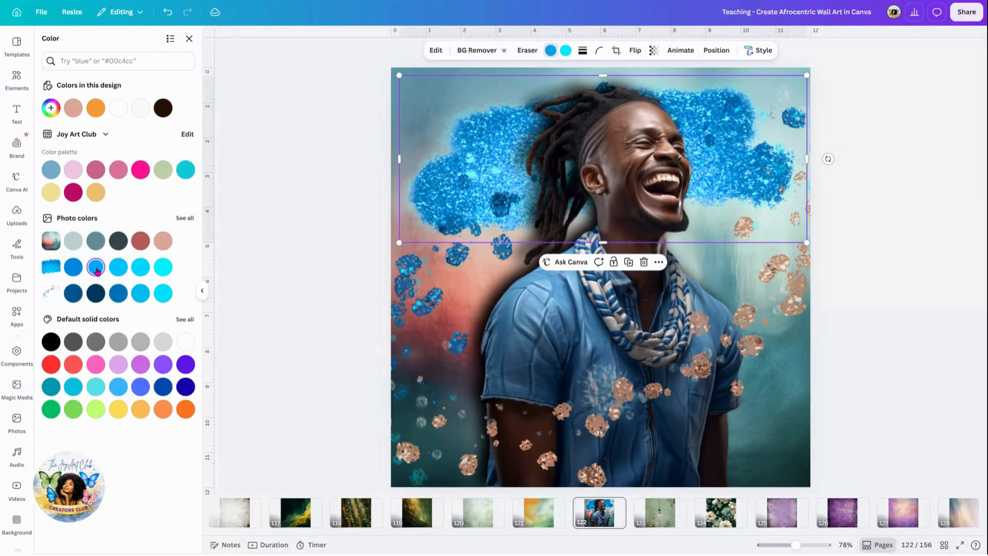
Step: Try sky blue, vivid cyan #01f2fe, muted red and peach from the photo colours in turn on the glitter brush stroke
{"action": "left_click", "coordinate": [140, 269]}
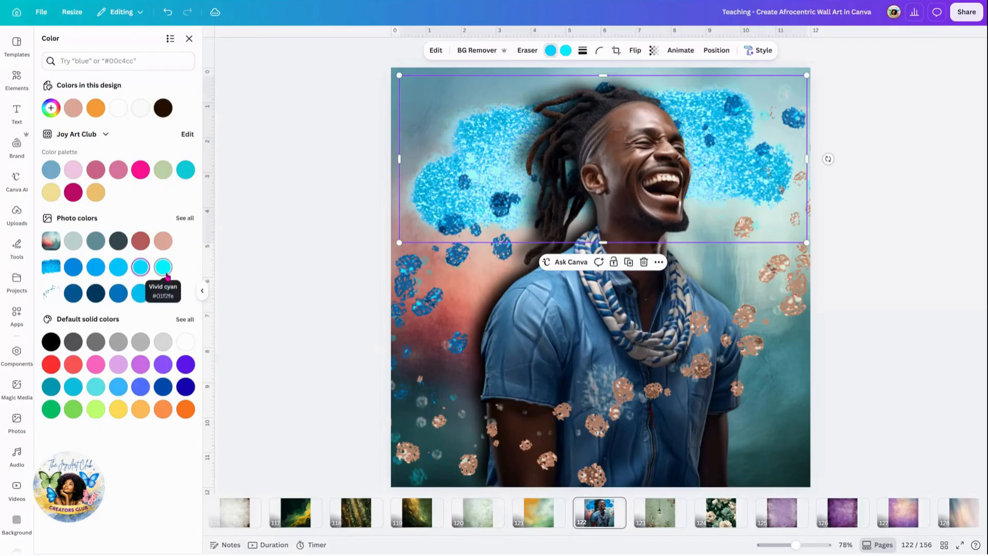
{"action": "left_click", "coordinate": [163, 268]}
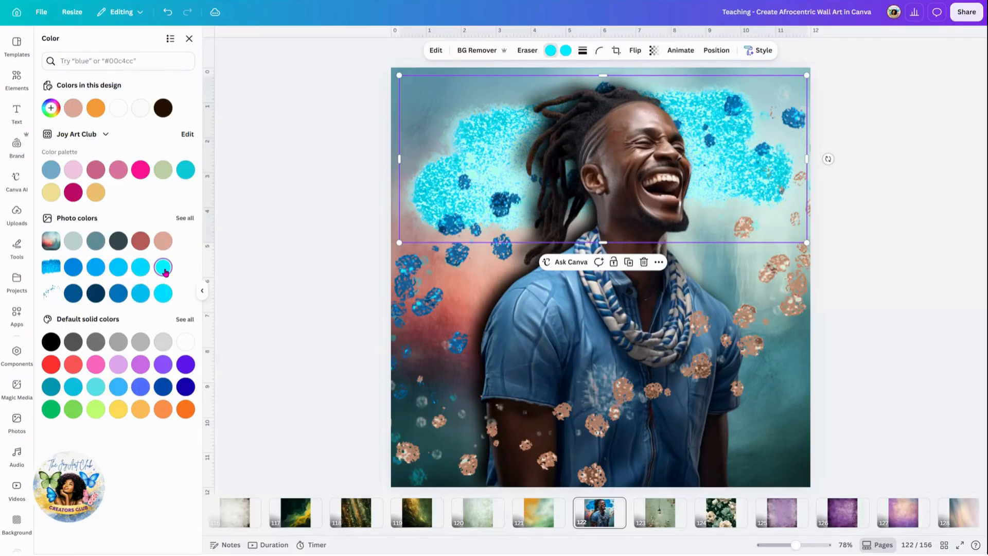
{"action": "left_click", "coordinate": [140, 241]}
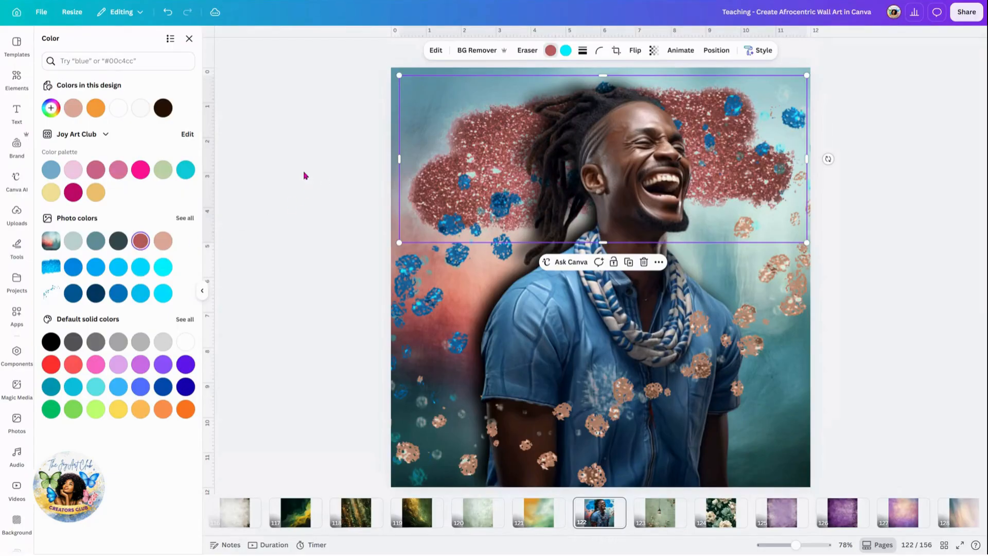
{"action": "left_click", "coordinate": [164, 239]}
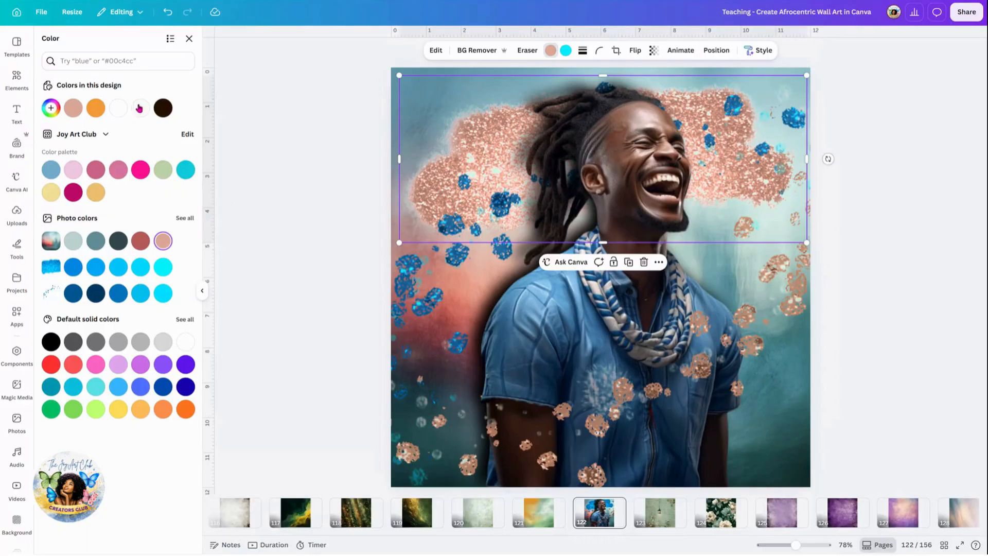
Step: Undo the recolours and redo only the sky blue one on the brush stroke, and close the colour choices
{"action": "left_click", "coordinate": [168, 15]}
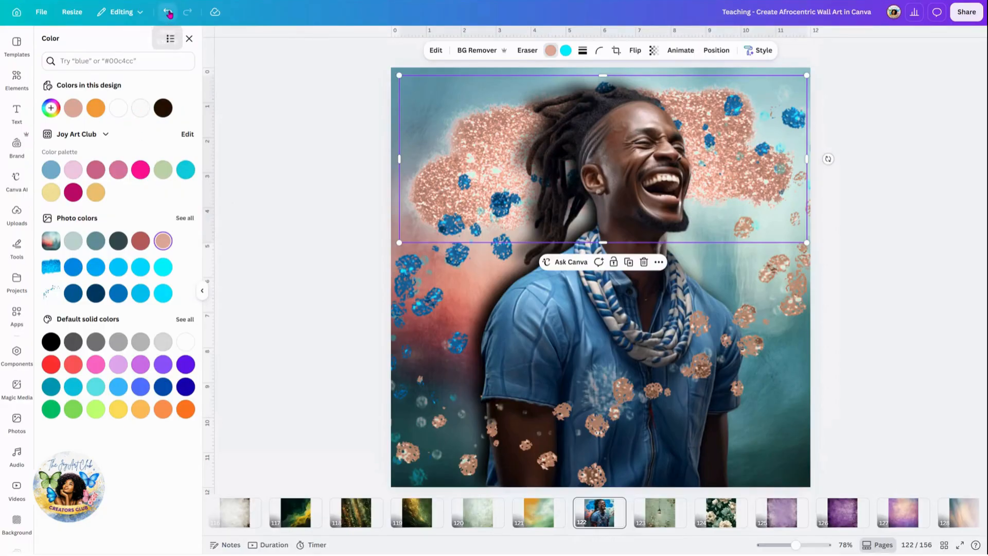
{"action": "left_click", "coordinate": [168, 14]}
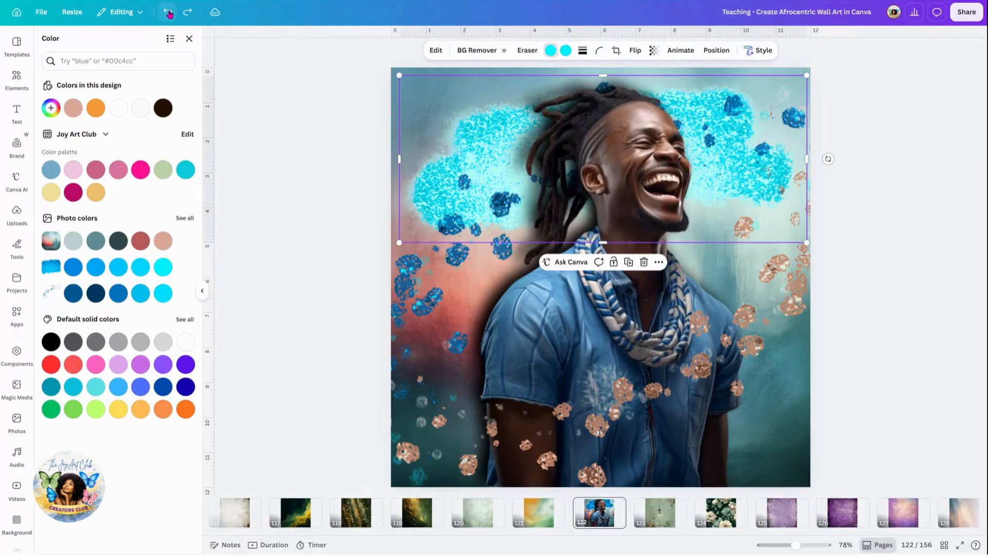
{"action": "left_click", "coordinate": [168, 15]}
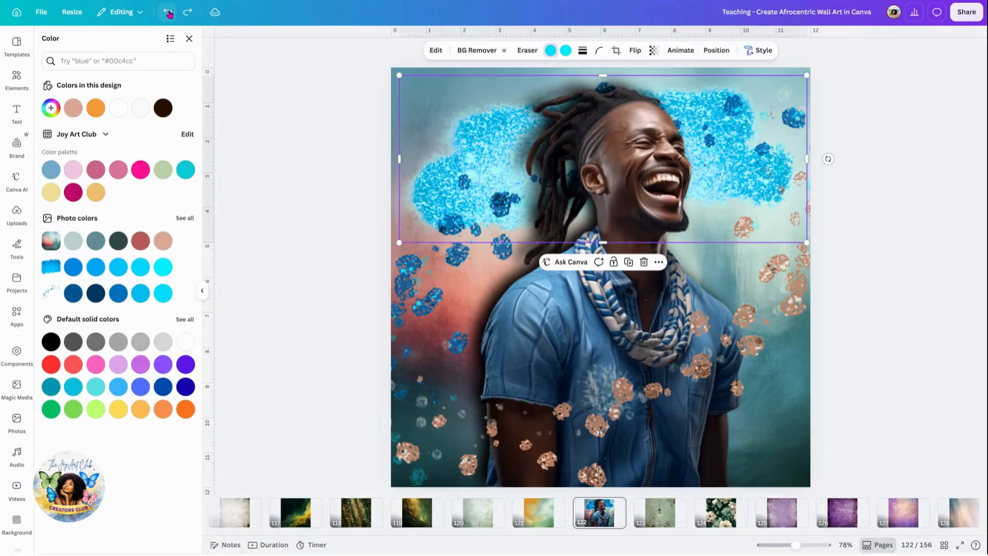
{"action": "left_click", "coordinate": [167, 14]}
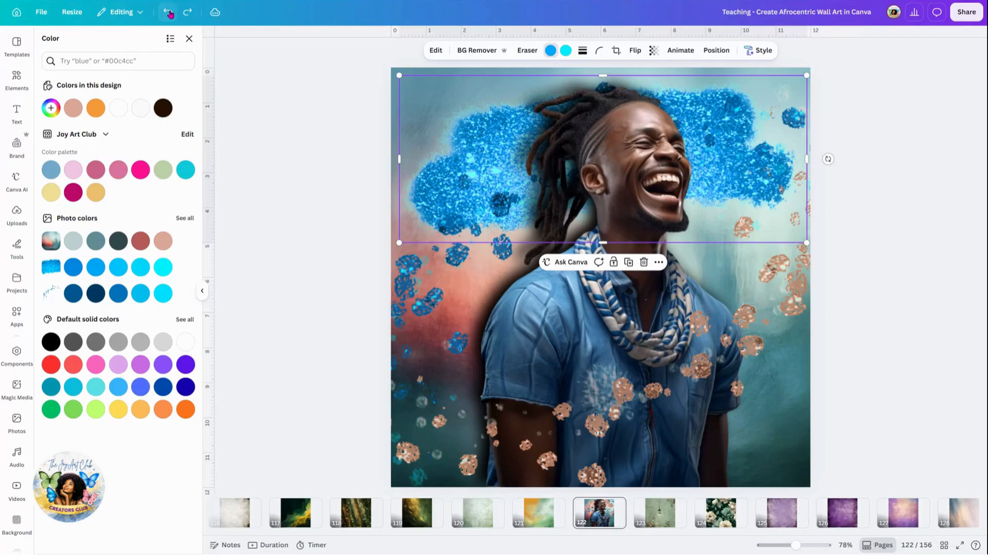
{"action": "left_click", "coordinate": [187, 11]}
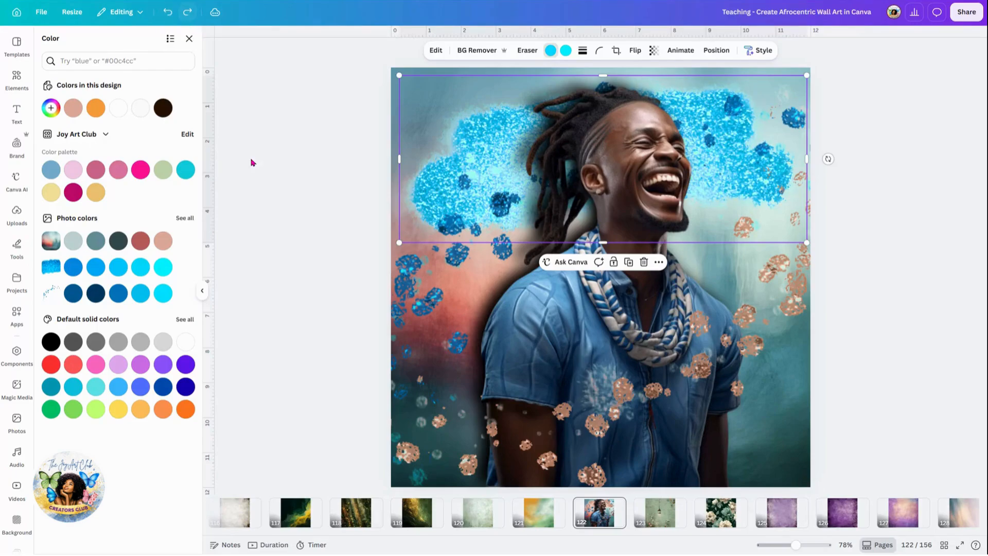
{"action": "key", "text": "Escape"}
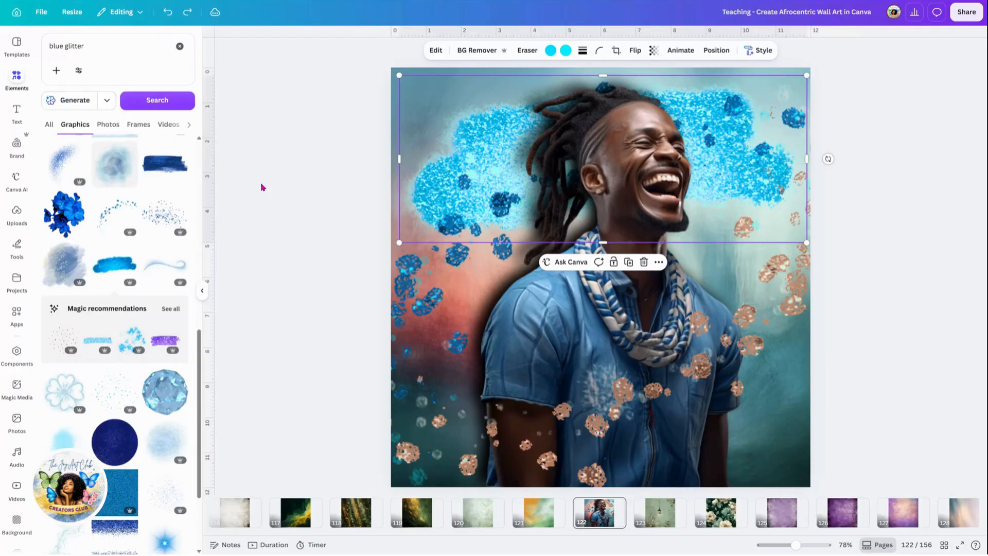